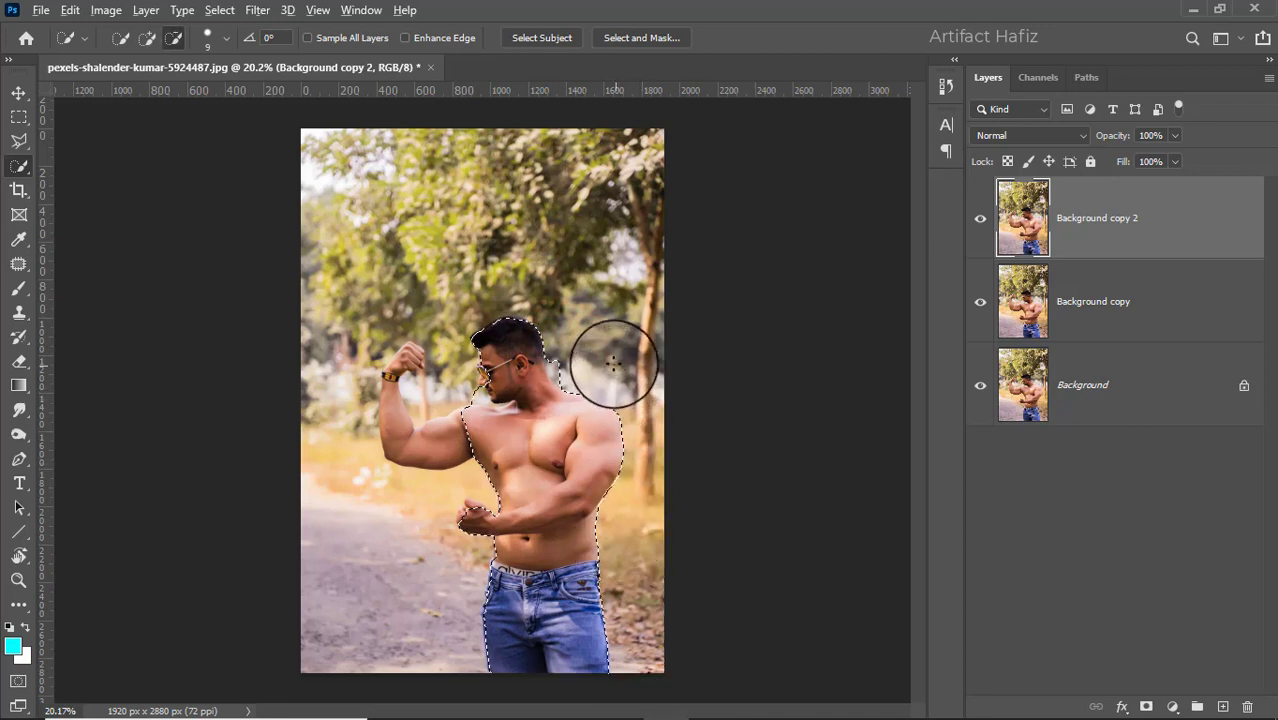
Step: Subtract the background beside the neck and add the raised arm, wristband and fist to the Quick Selection
scroll(608, 357, up, 4)
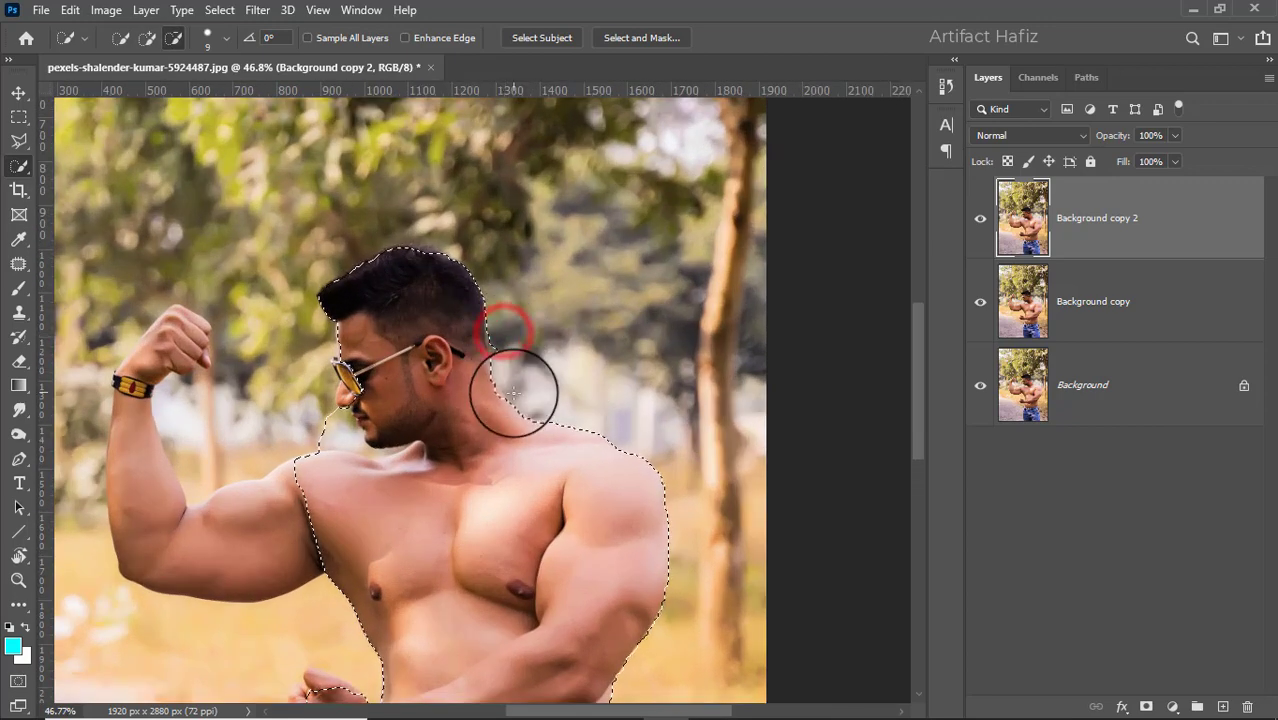
drag(473, 345, 251, 306)
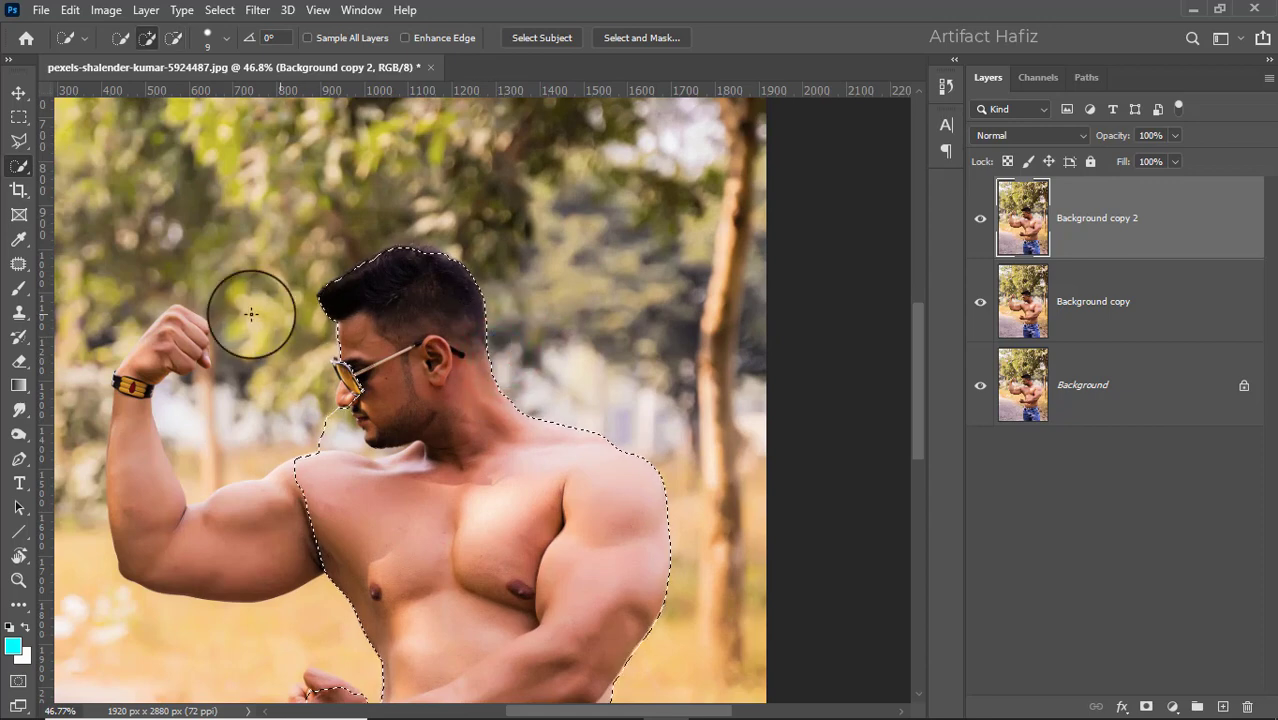
drag(330, 497, 172, 541)
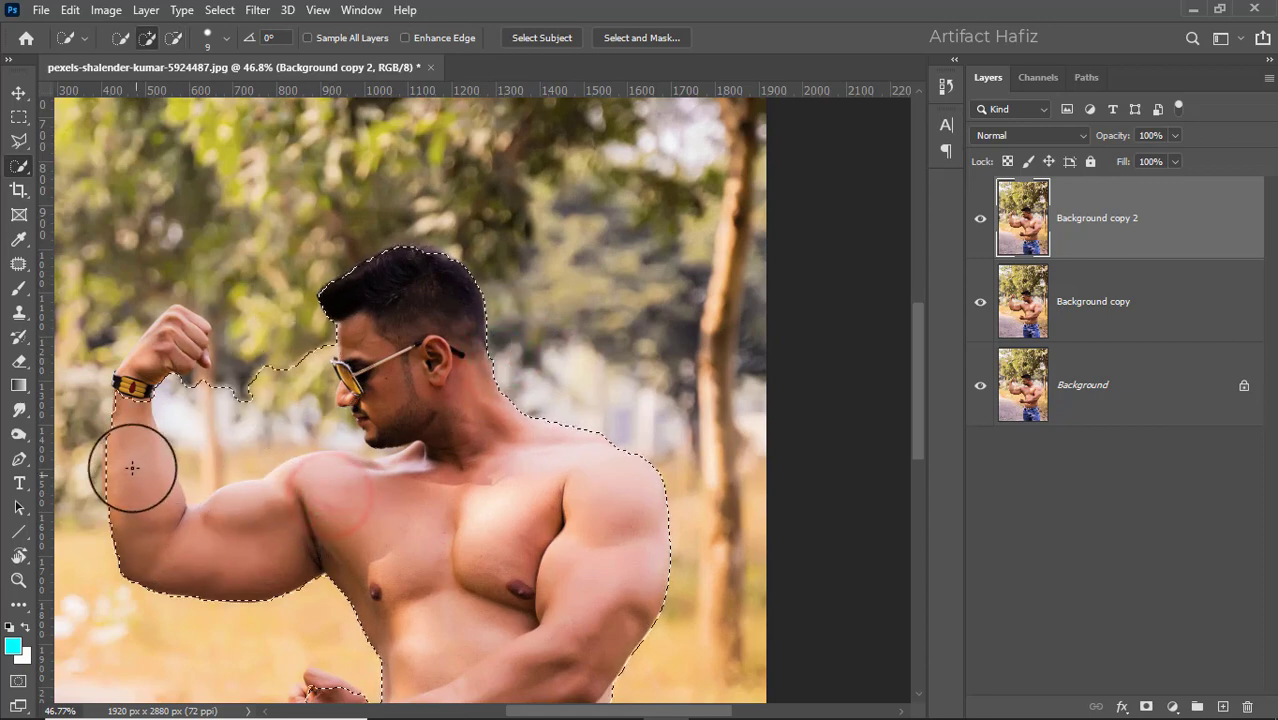
mouse_move(115, 372)
mouse_down()
mouse_move(160, 329)
mouse_move(131, 330)
mouse_move(80, 393)
mouse_up()
drag(135, 326, 98, 366)
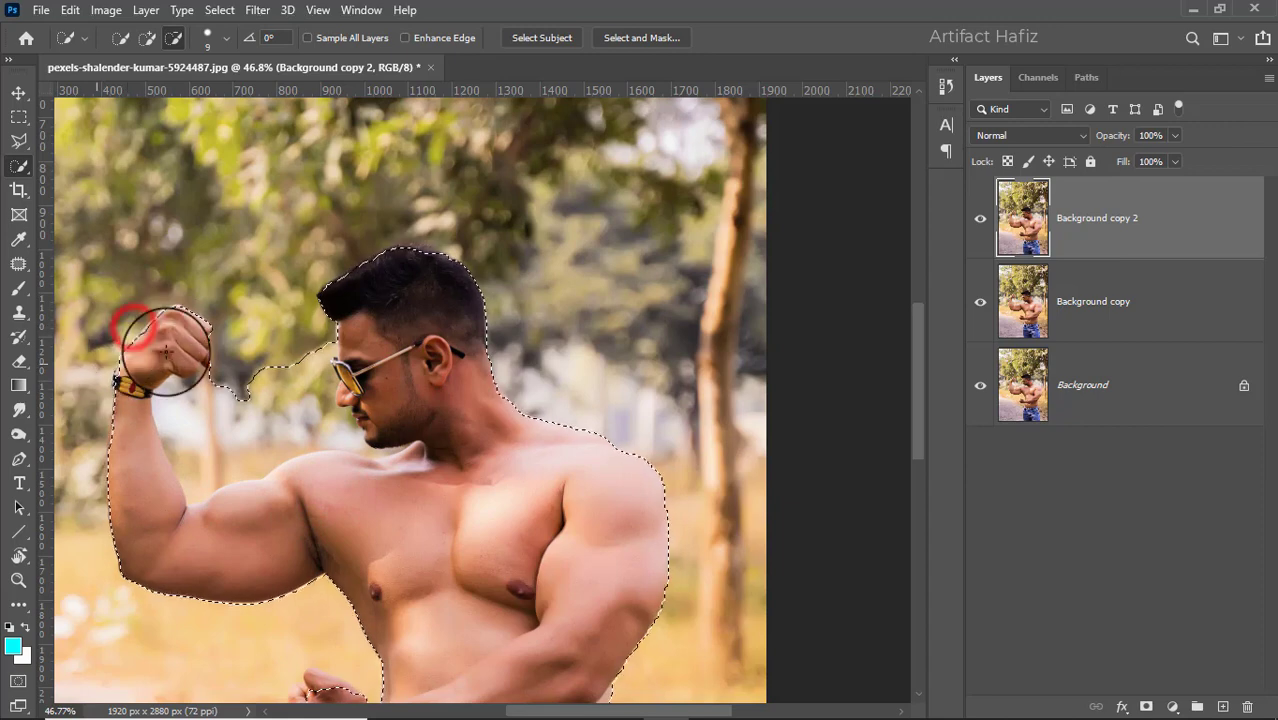
Step: Subtract the background between the raised fist and the face, and include the sunglasses, nose and lips in the selection
mouse_move(225, 361)
mouse_down()
mouse_move(224, 397)
mouse_move(172, 398)
mouse_move(192, 454)
mouse_move(263, 410)
mouse_up()
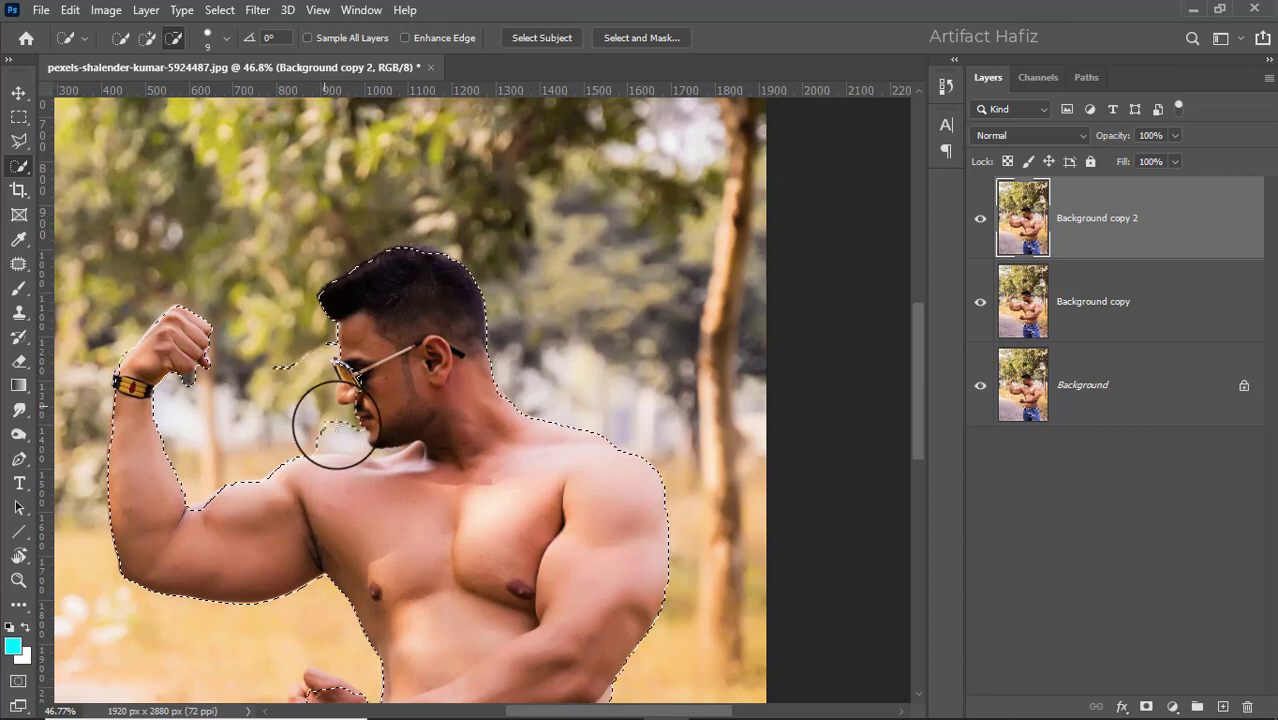
drag(334, 427, 337, 437)
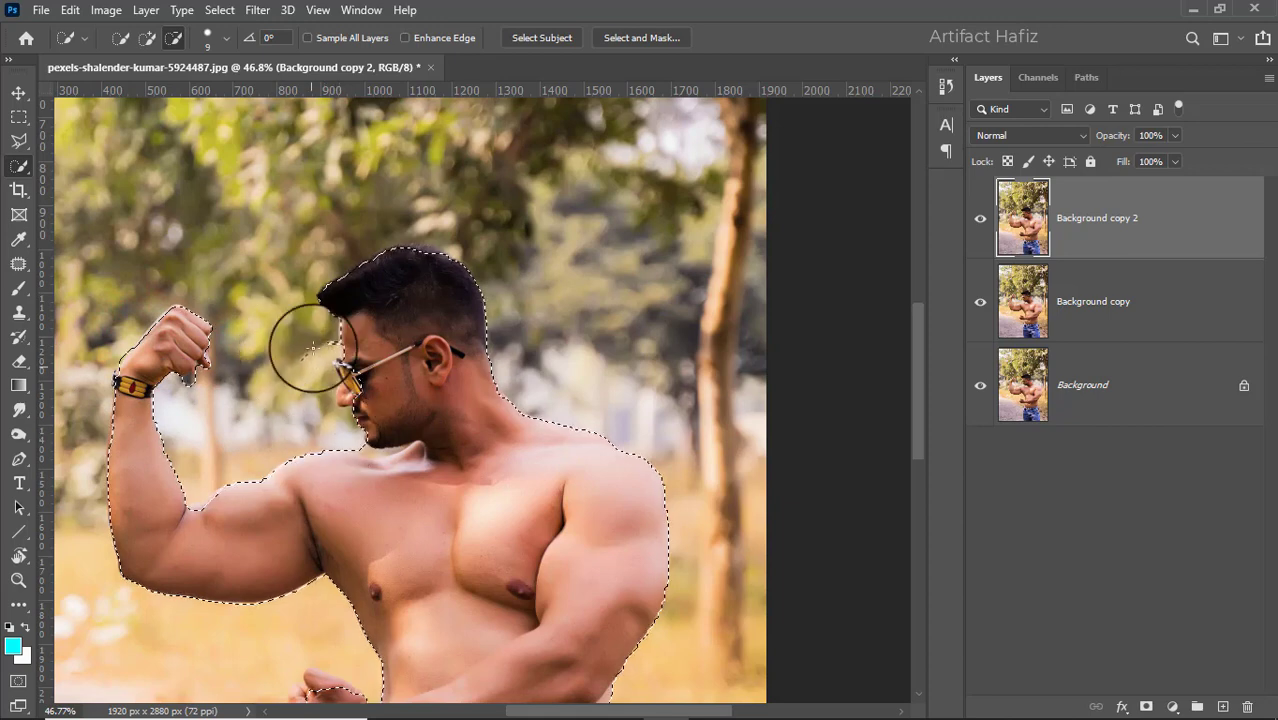
alt+scroll(307, 355, up, 4)
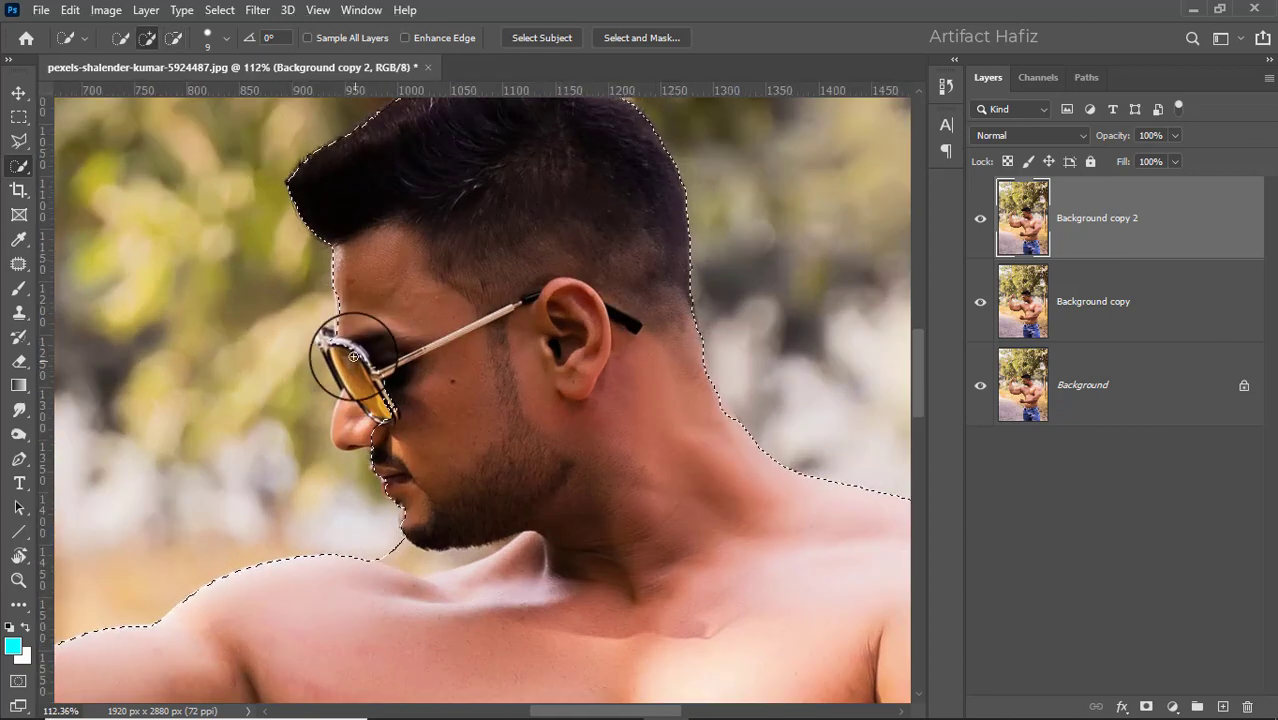
drag(334, 347, 326, 334)
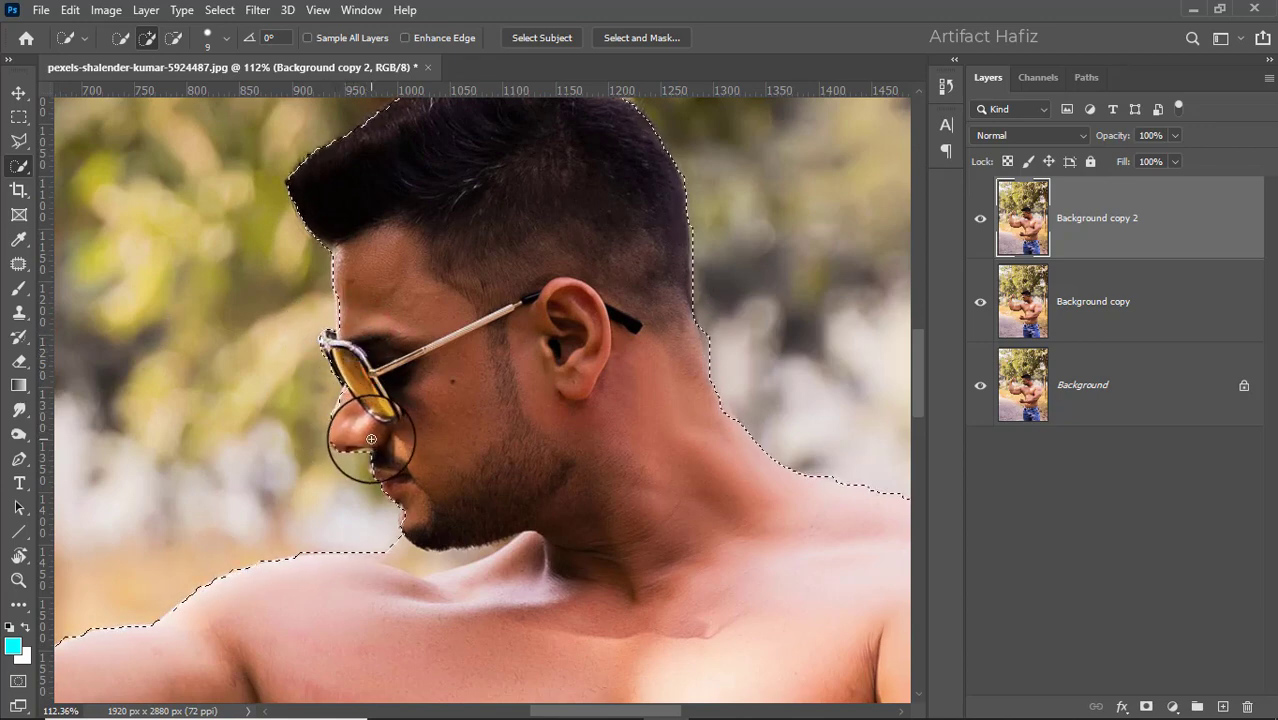
drag(387, 440, 402, 547)
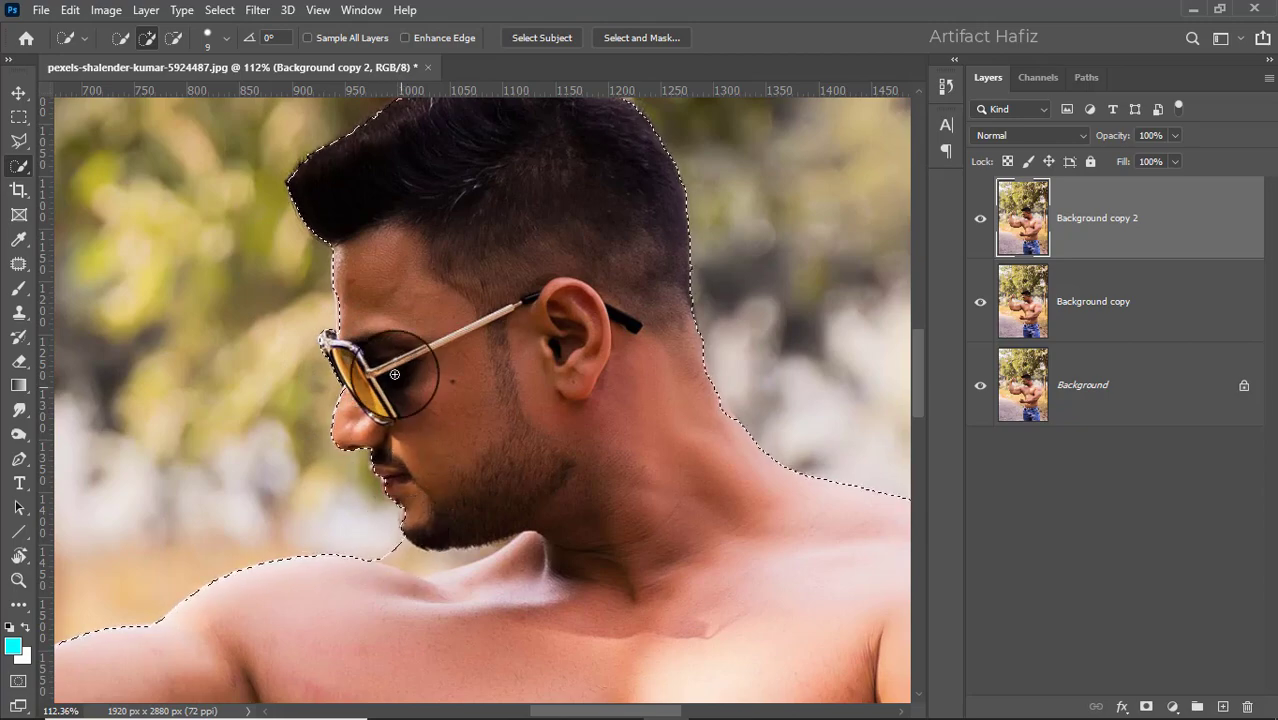
Step: Add the missing thumb and fingers of the lower fist to the selection
scroll(352, 371, down, 5)
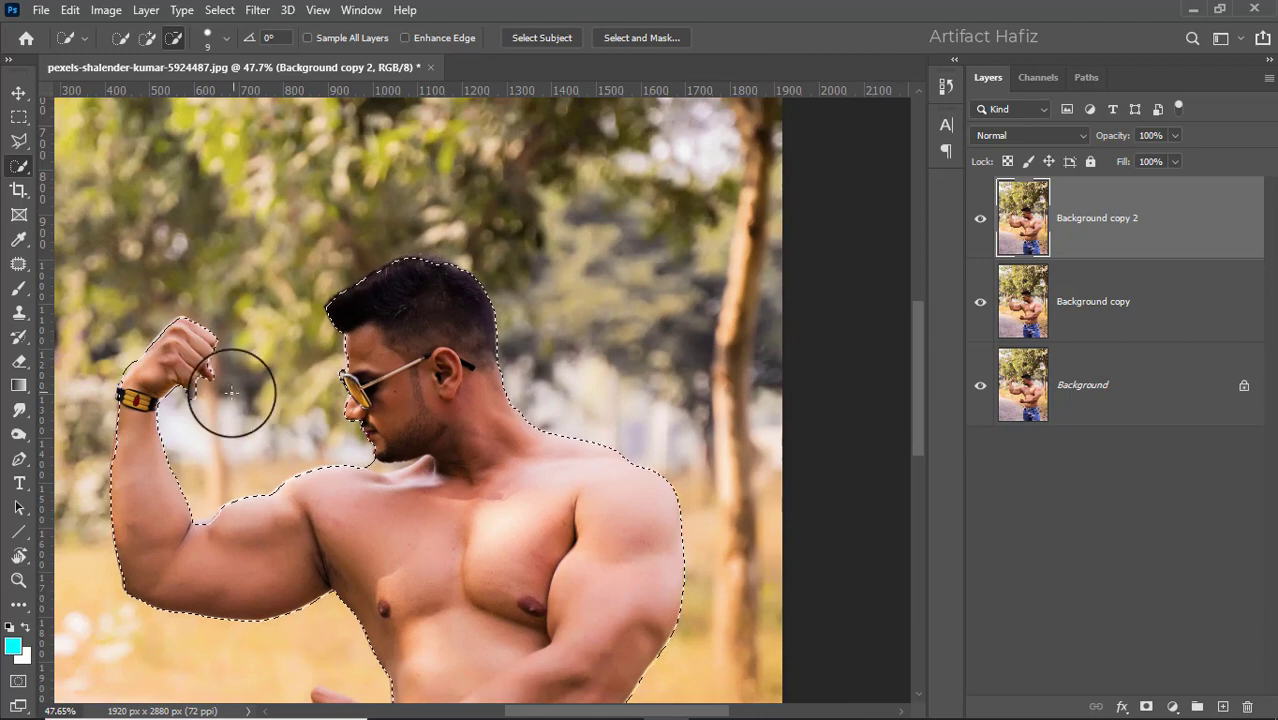
scroll(203, 396, up, 2)
scroll(240, 430, down, 5)
scroll(288, 640, up, 6)
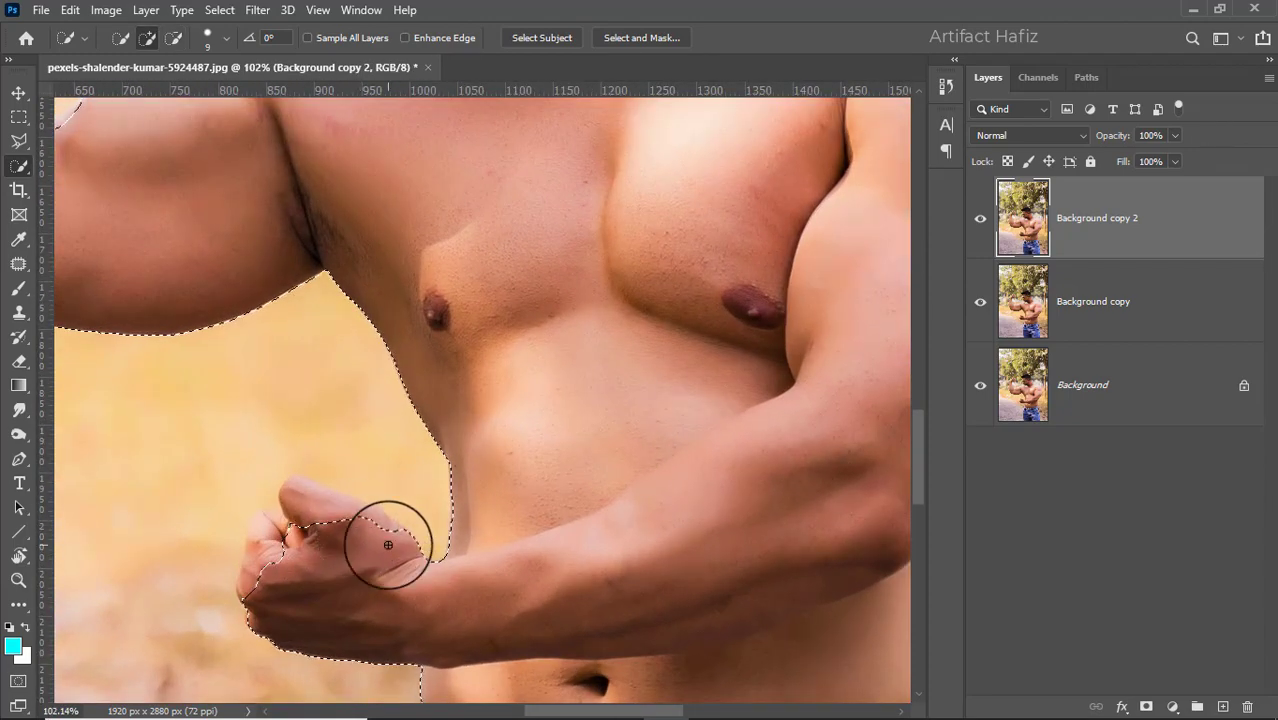
mouse_move(380, 531)
mouse_down()
mouse_move(303, 487)
mouse_move(380, 514)
mouse_up()
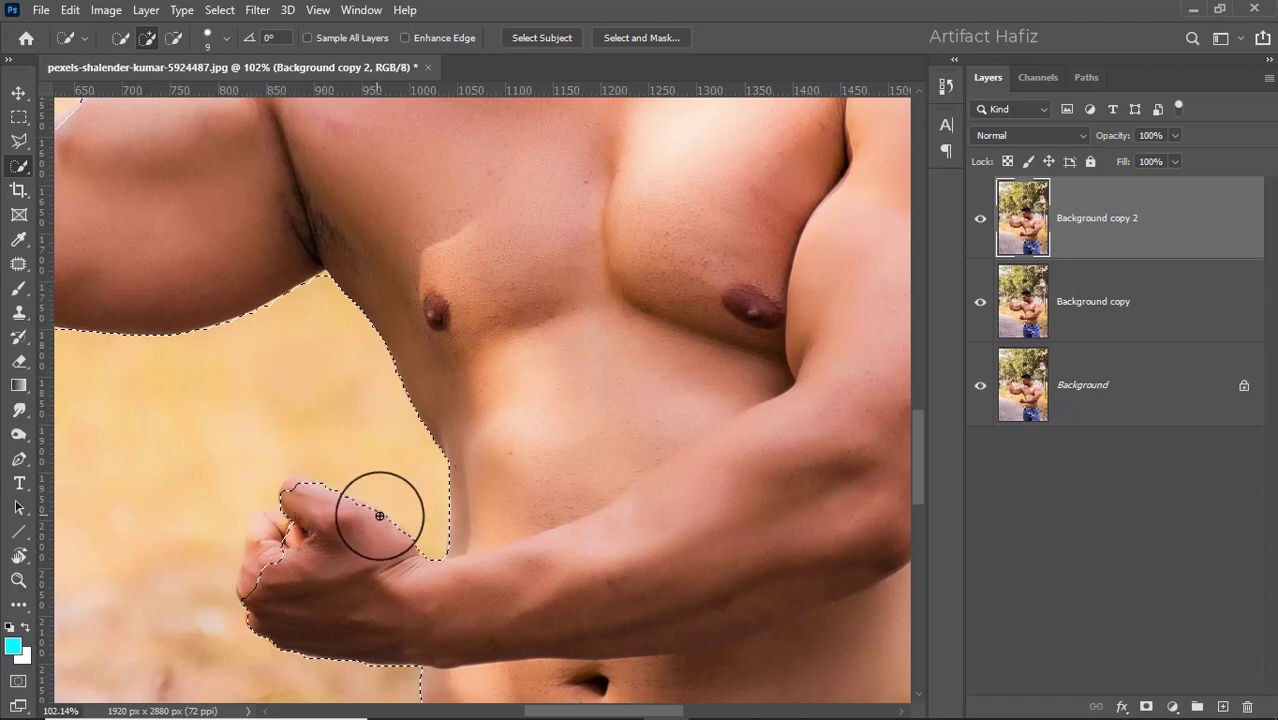
click(288, 489)
mouse_move(291, 479)
mouse_down()
mouse_move(283, 548)
mouse_move(287, 528)
mouse_move(261, 517)
mouse_move(243, 578)
mouse_up()
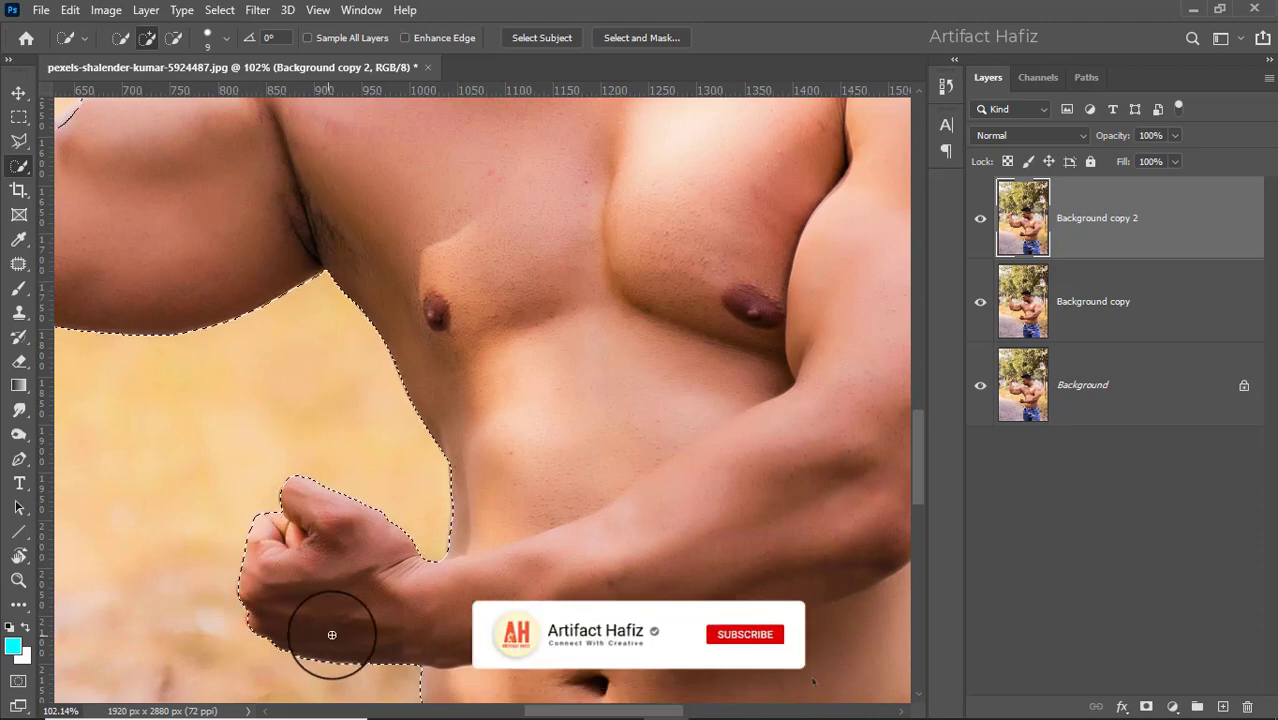
Step: Extend the selection along the outer edge of the jeans, from the pocket down the thigh
drag(332, 634, 412, 396)
mouse_move(508, 498)
mouse_down()
mouse_move(496, 562)
mouse_move(512, 601)
mouse_move(494, 620)
mouse_move(513, 607)
mouse_move(524, 322)
mouse_move(499, 311)
mouse_move(490, 373)
mouse_up()
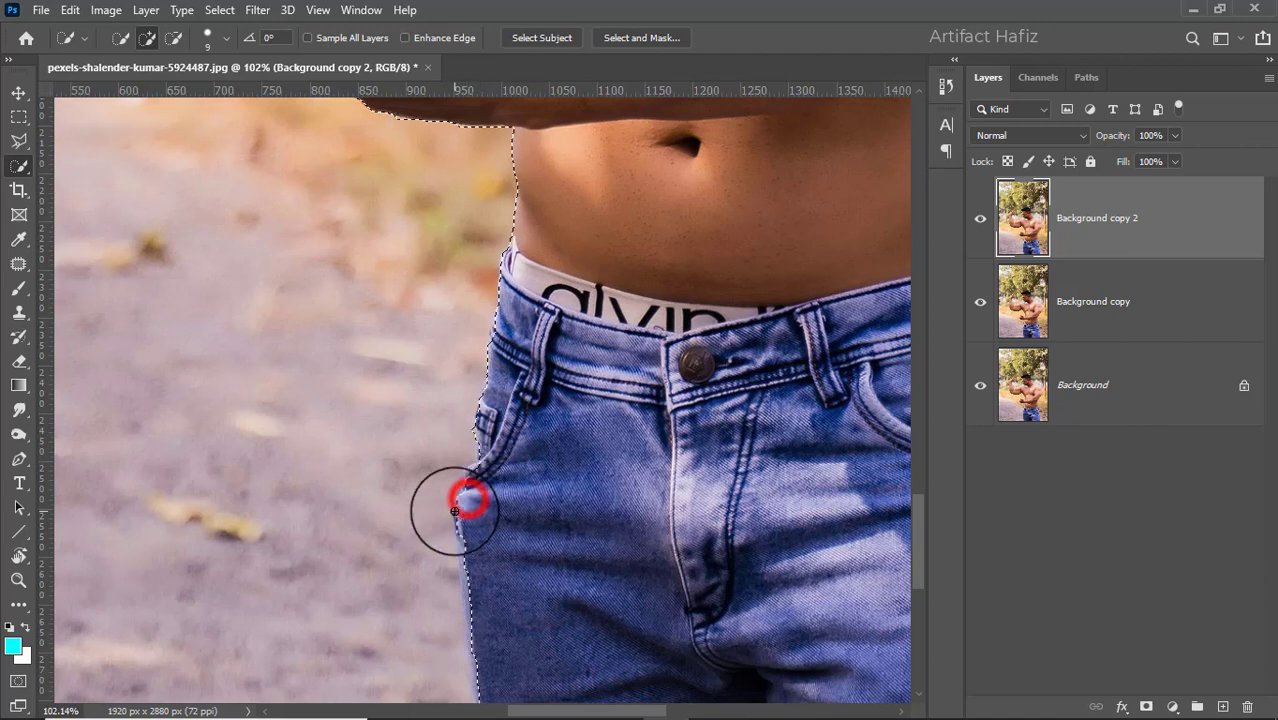
drag(502, 579, 523, 350)
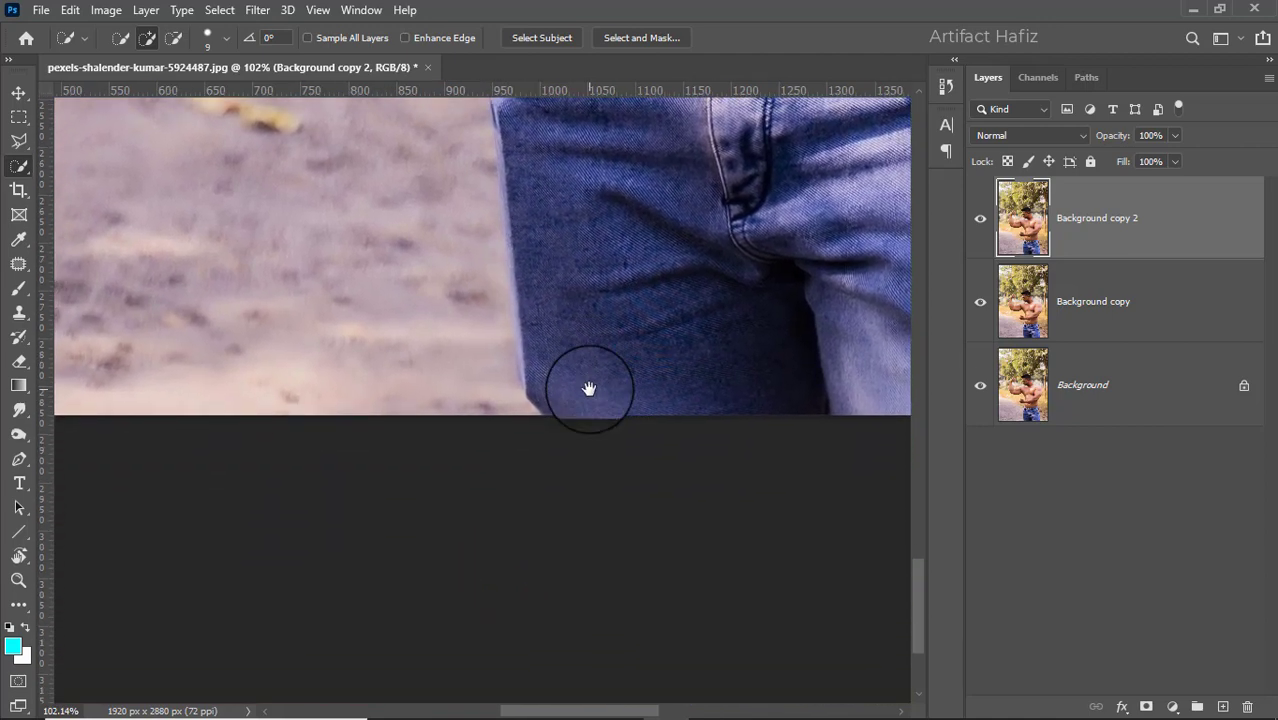
drag(610, 357, 537, 423)
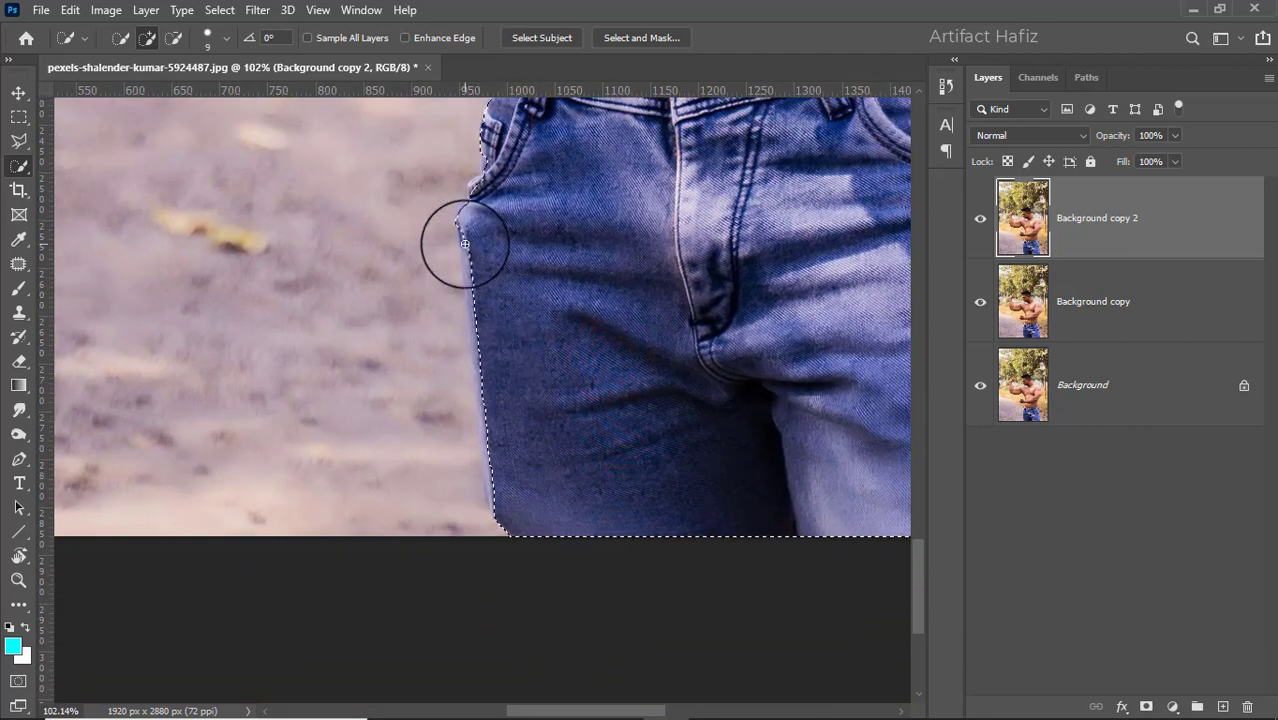
drag(463, 244, 471, 288)
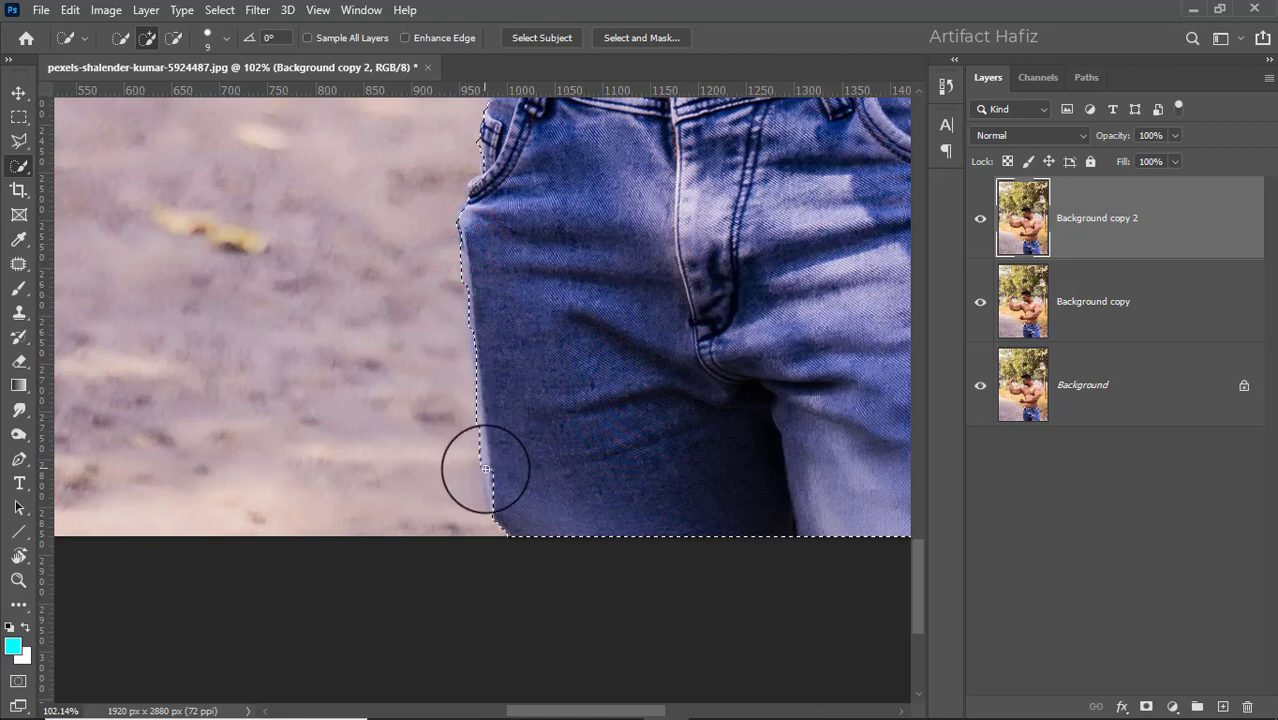
Step: Open the man's selection in the Select and Mask workspace
scroll(485, 449, down, 5)
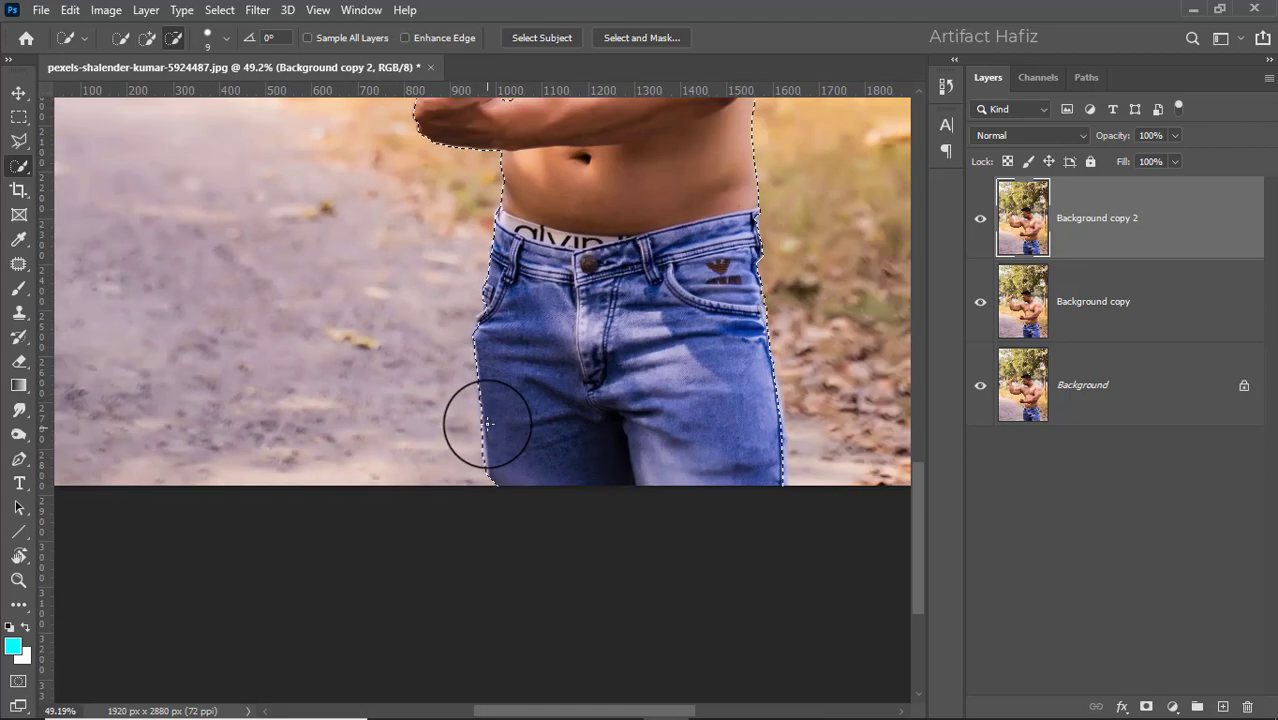
scroll(610, 248, down, 4)
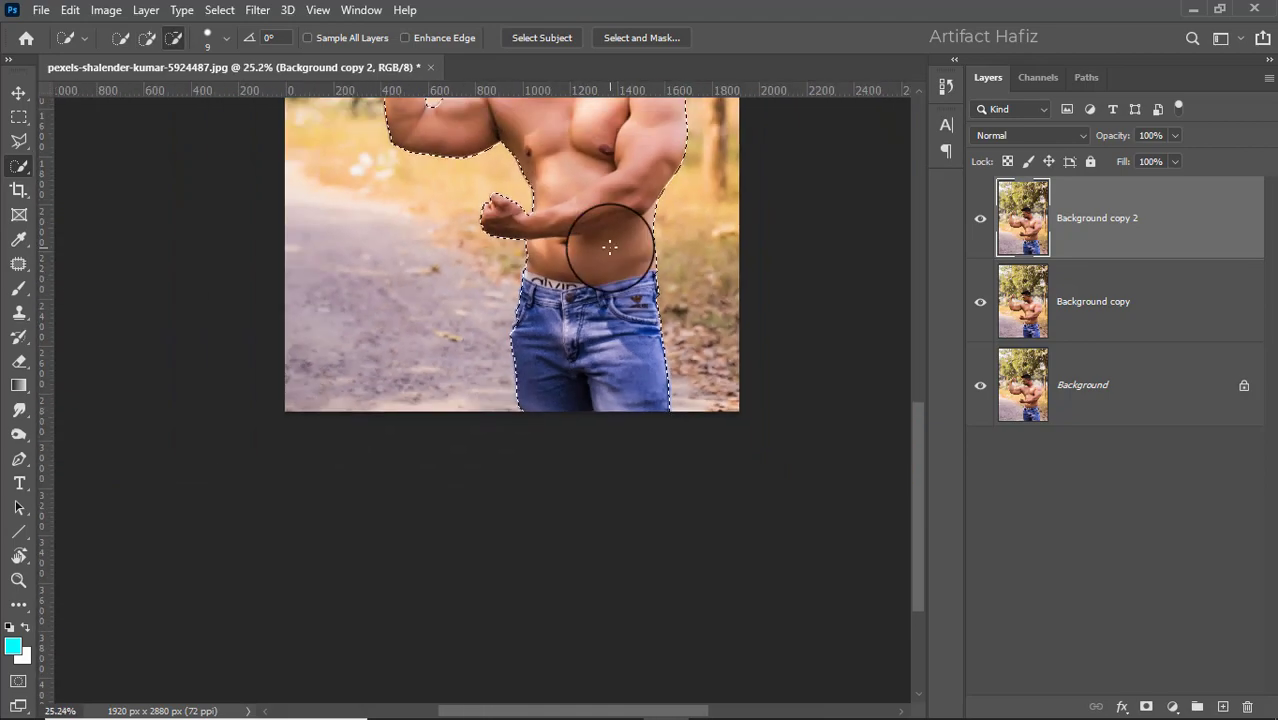
scroll(560, 200, up, 1)
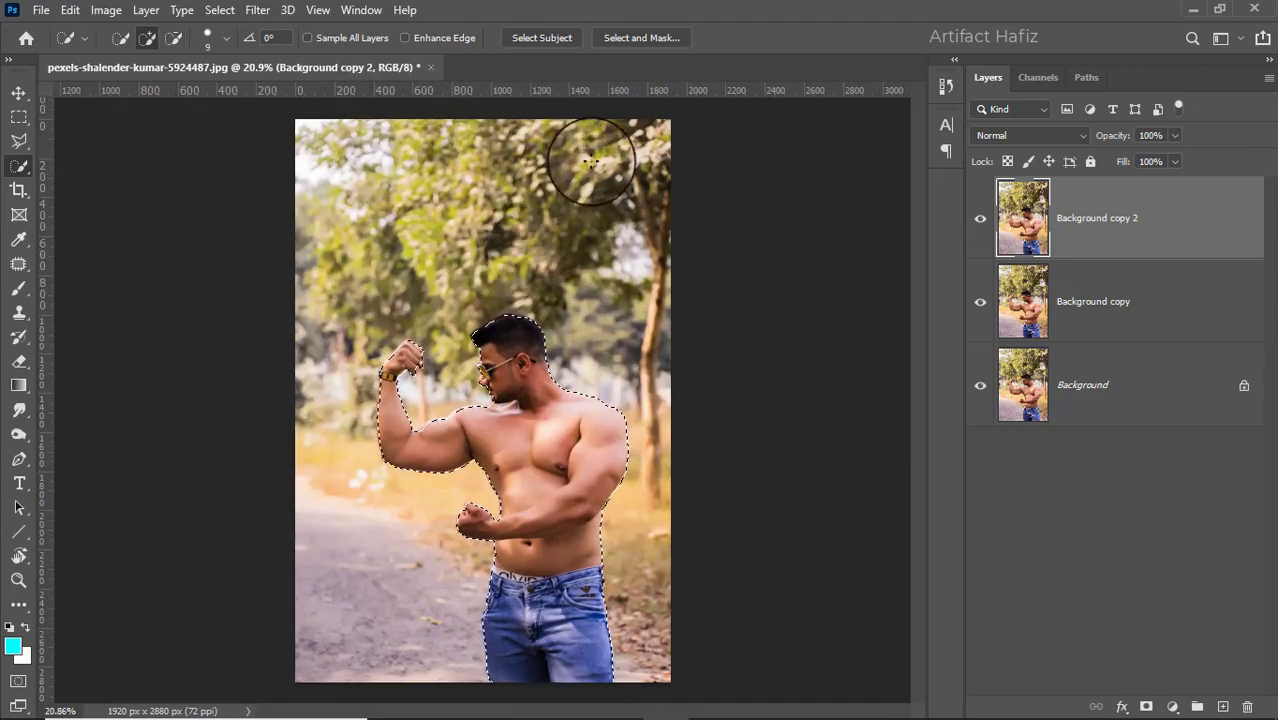
click(626, 42)
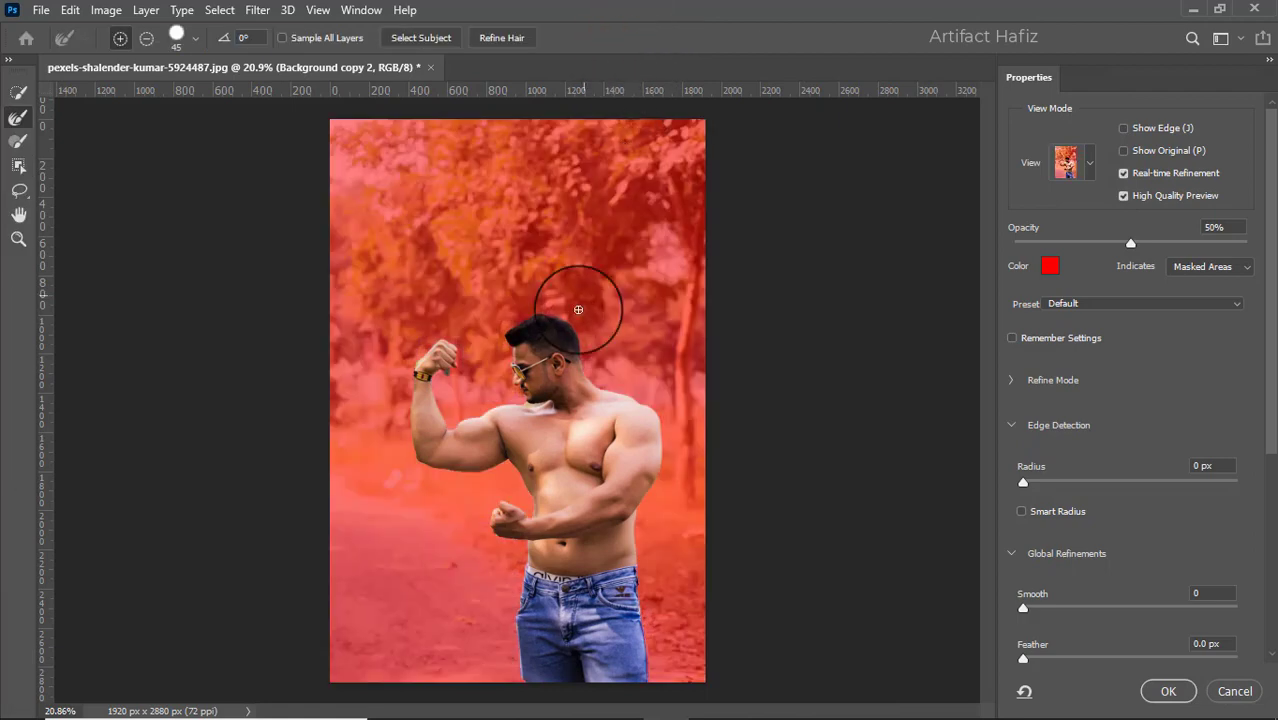
Step: Refine the mask edge beneath the raised fist with a smaller Refine Edge Brush
click(17, 117)
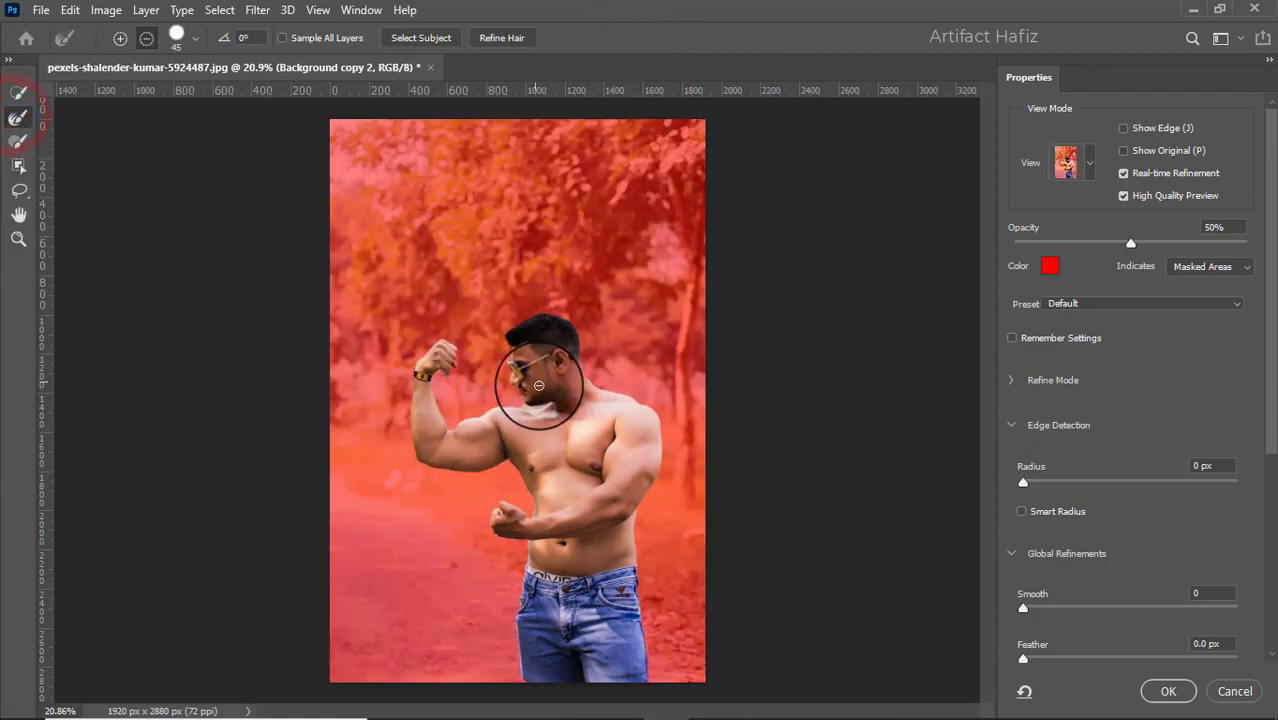
scroll(536, 380, up, 3)
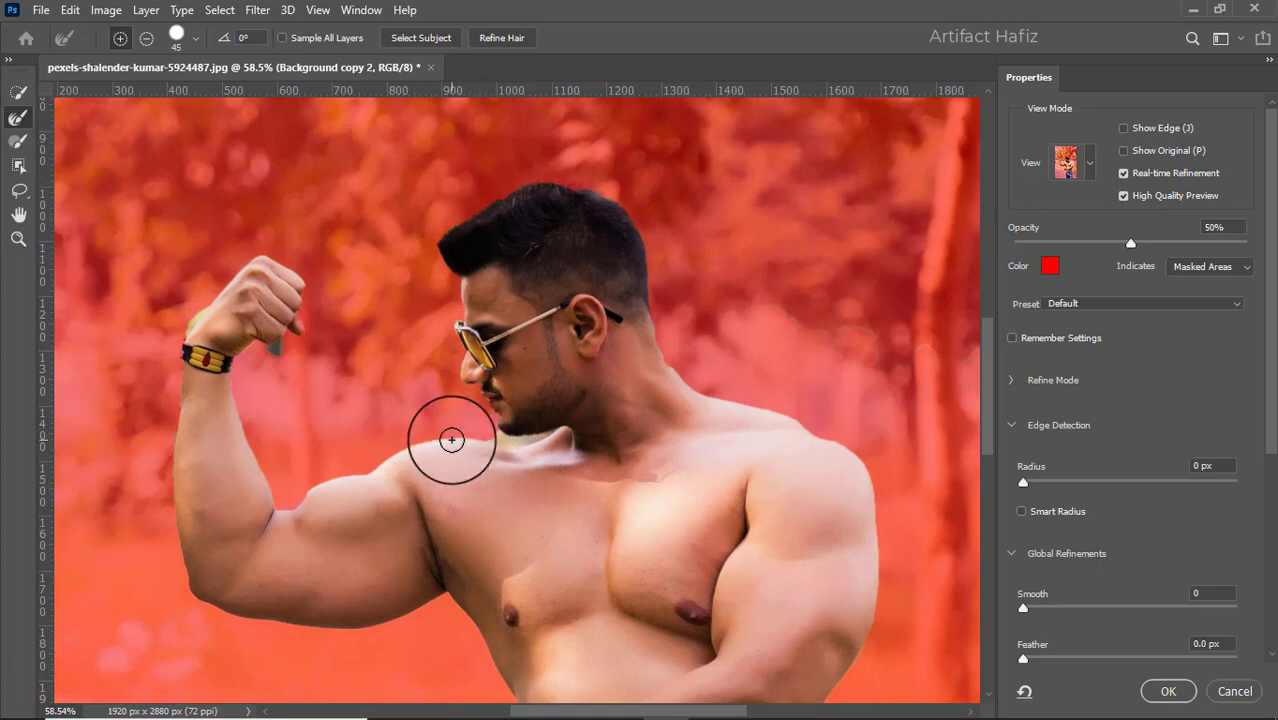
key(bracketleft)
key(bracketleft)
key(bracketleft)
drag(283, 342, 240, 360)
Step: Subtract the leftover background around the raised fist and wristband with the Quick Selection tool at size 30
click(15, 96)
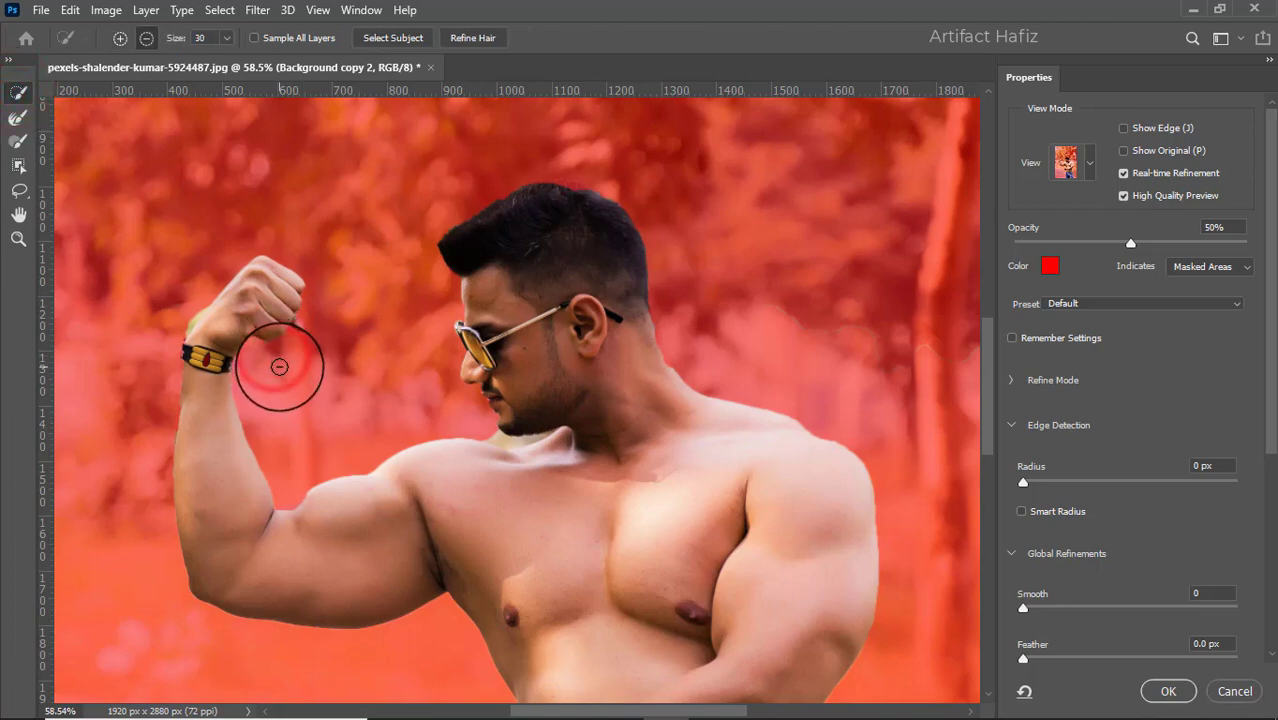
scroll(165, 294, up, 5)
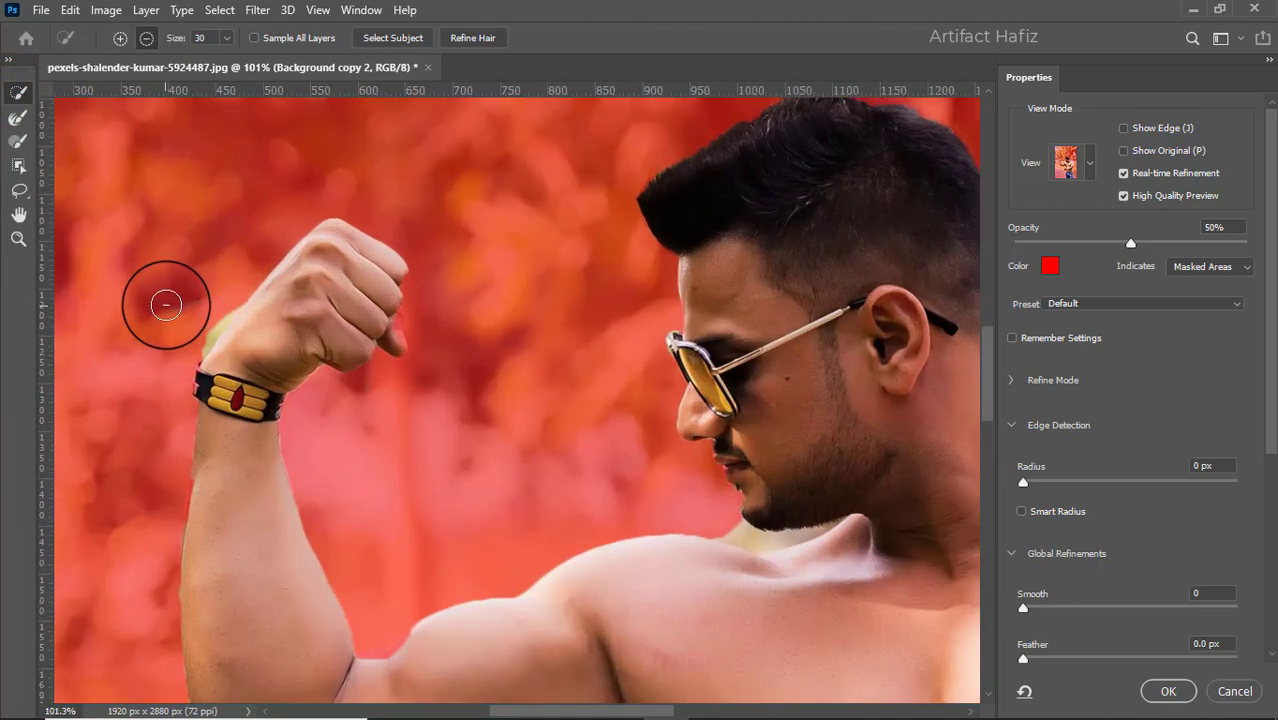
drag(250, 310, 190, 360)
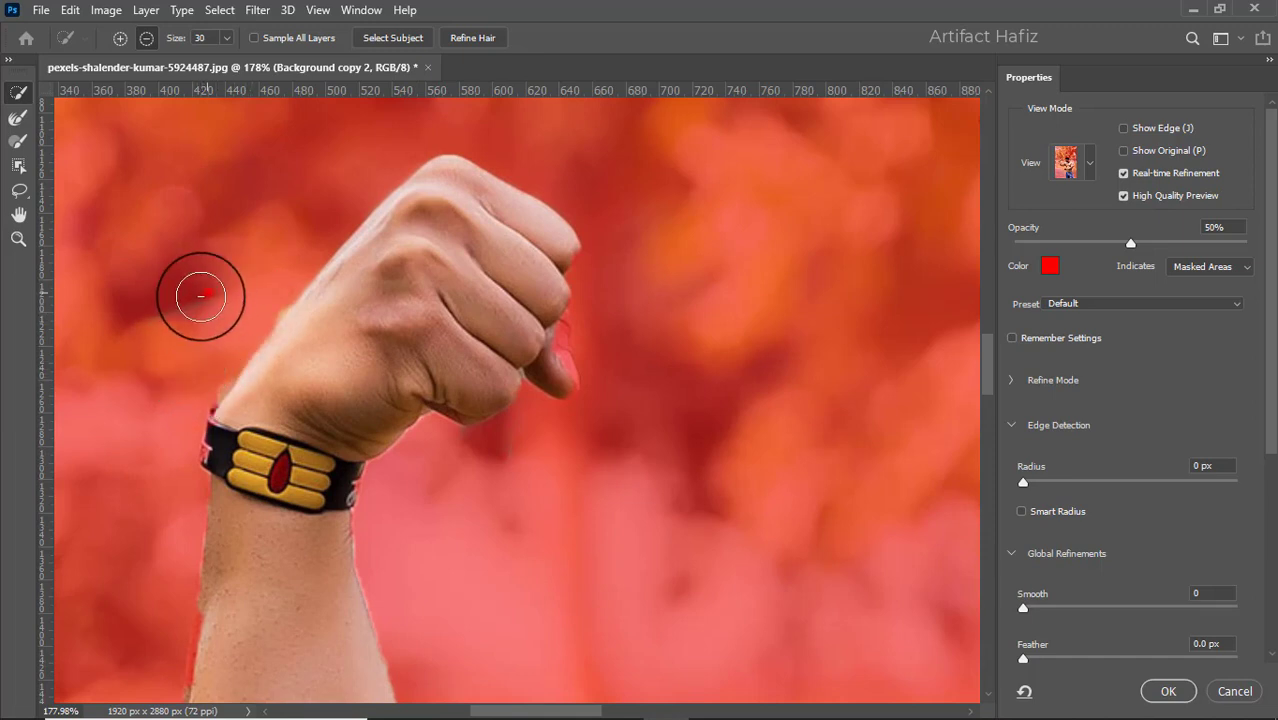
drag(205, 294, 134, 332)
drag(174, 277, 120, 321)
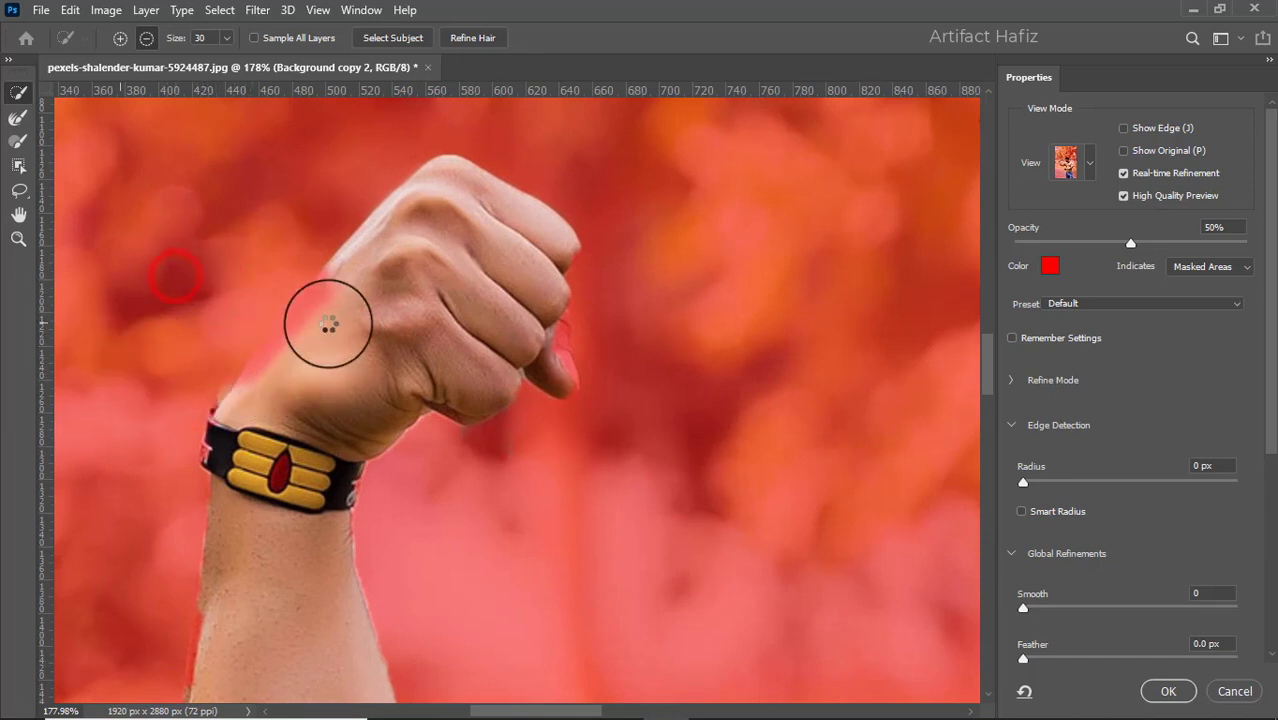
mouse_move(331, 294)
mouse_down()
mouse_move(264, 384)
mouse_move(264, 406)
mouse_up()
scroll(261, 404, down, 6)
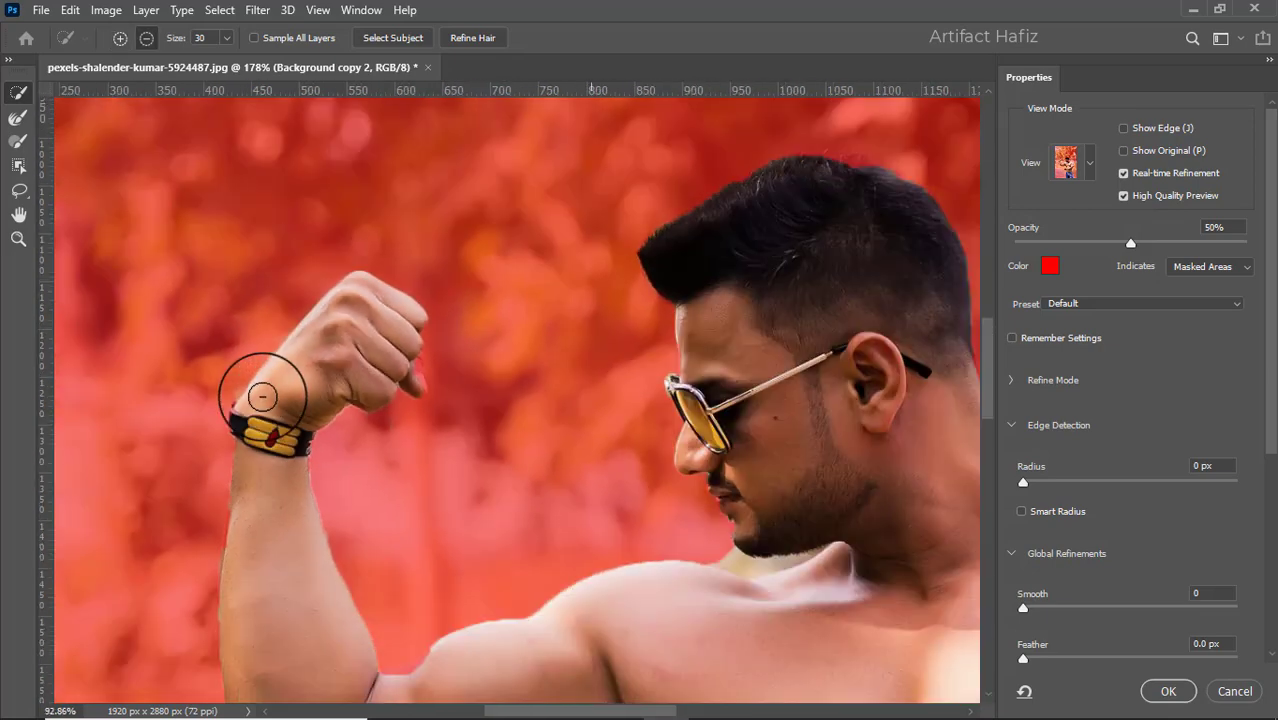
Step: Refine the mask edge from the inner elbow along the raised arm's biceps using the Refine Edge Brush at size 25
click(20, 118)
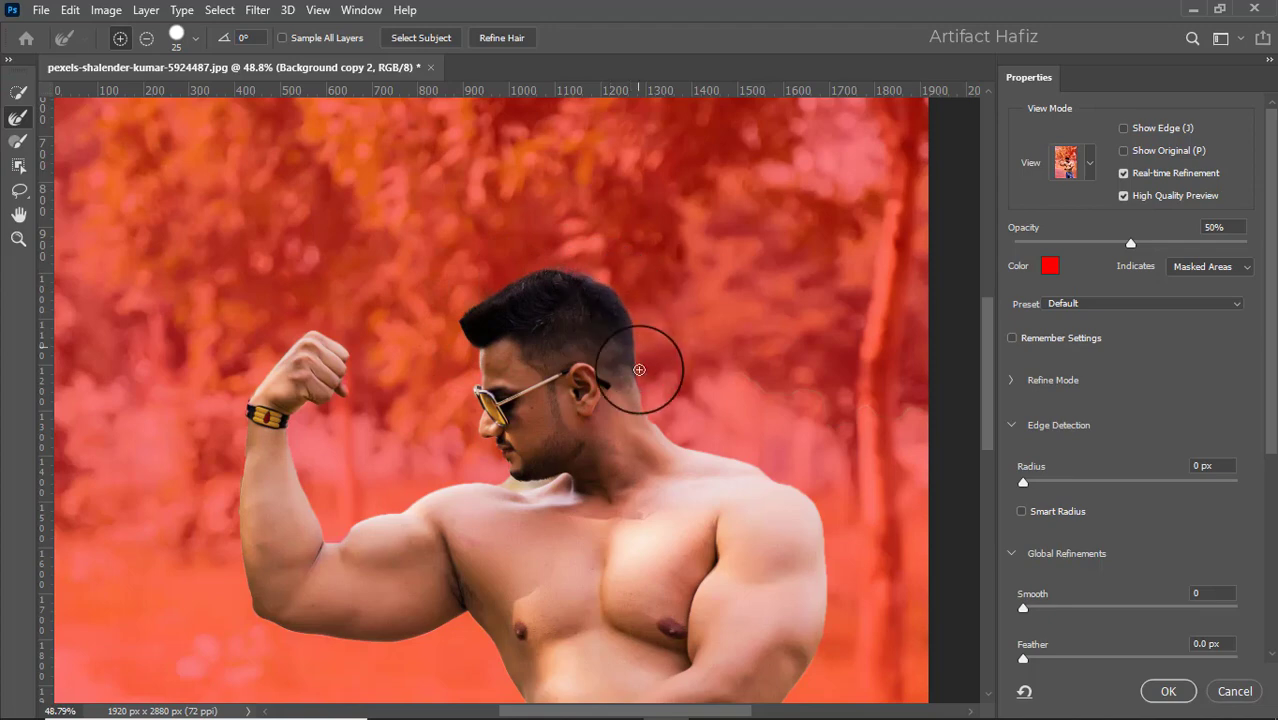
drag(704, 452, 674, 281)
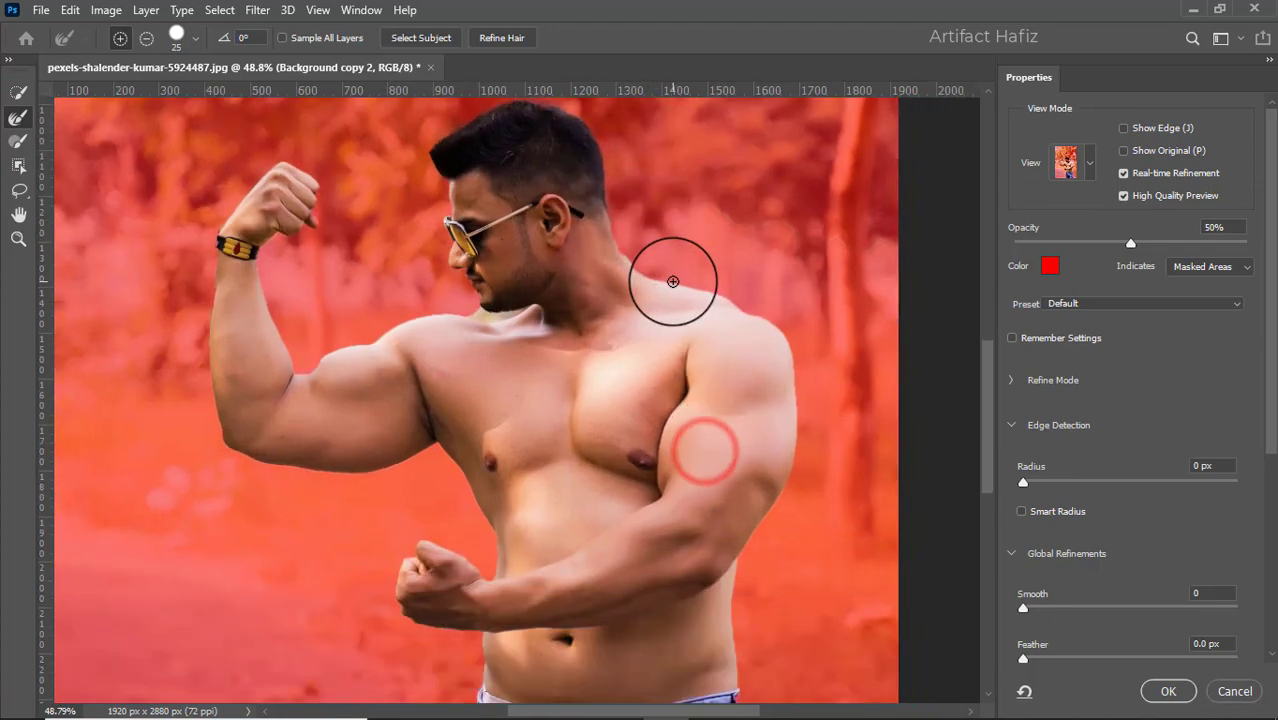
scroll(385, 334, up, 5)
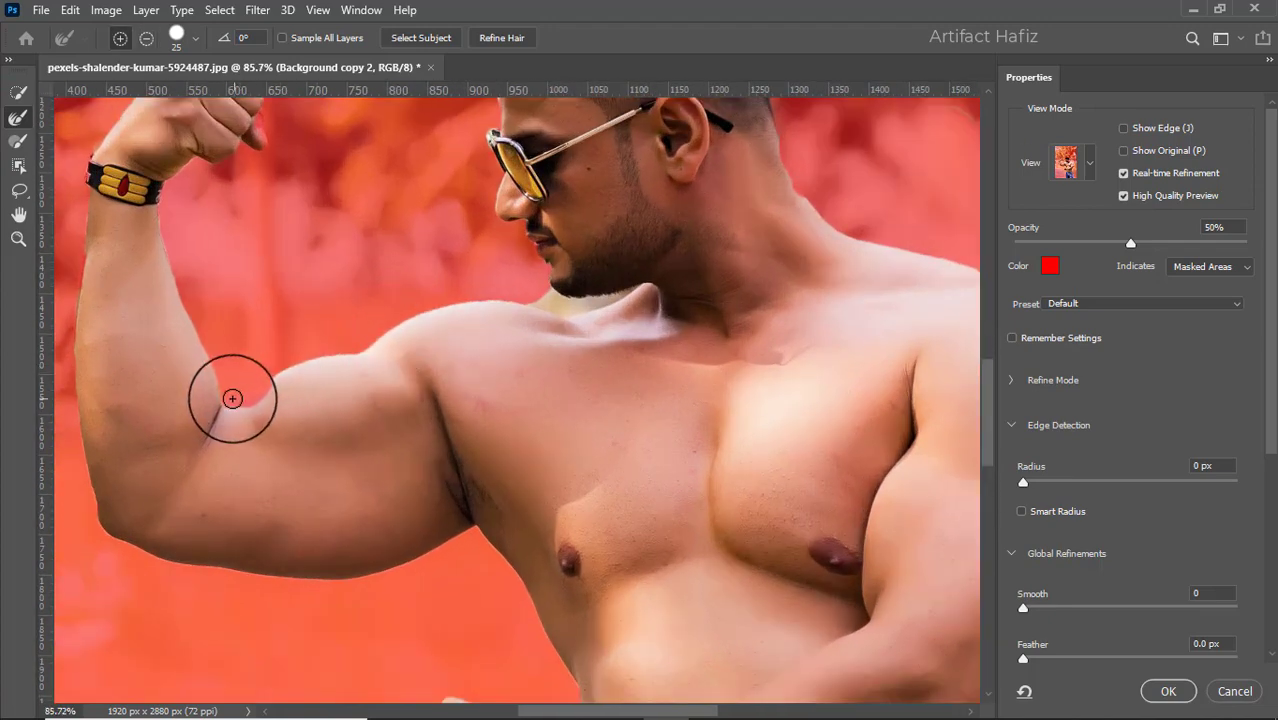
drag(232, 398, 312, 358)
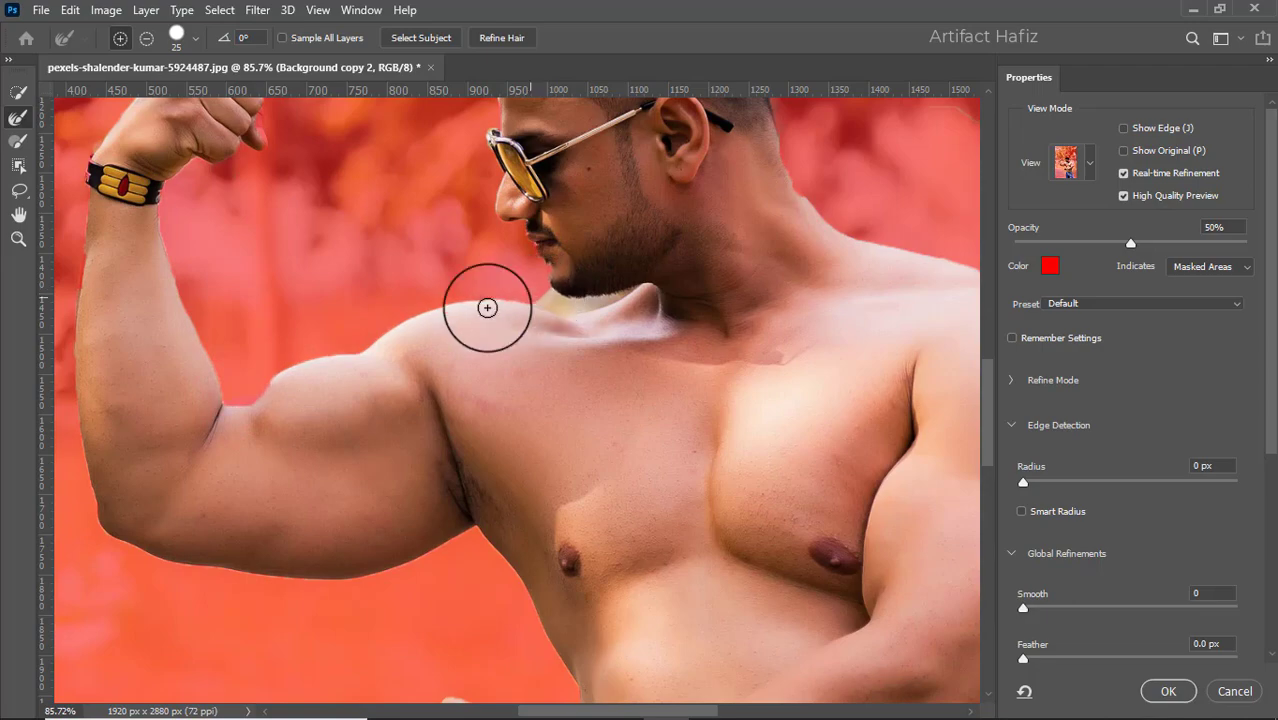
Step: Refine the mask edge of the raised forearm from below the wristband down to the elbow crease
scroll(300, 337, down, 5)
scroll(240, 300, up, 4)
scroll(240, 280, up, 4)
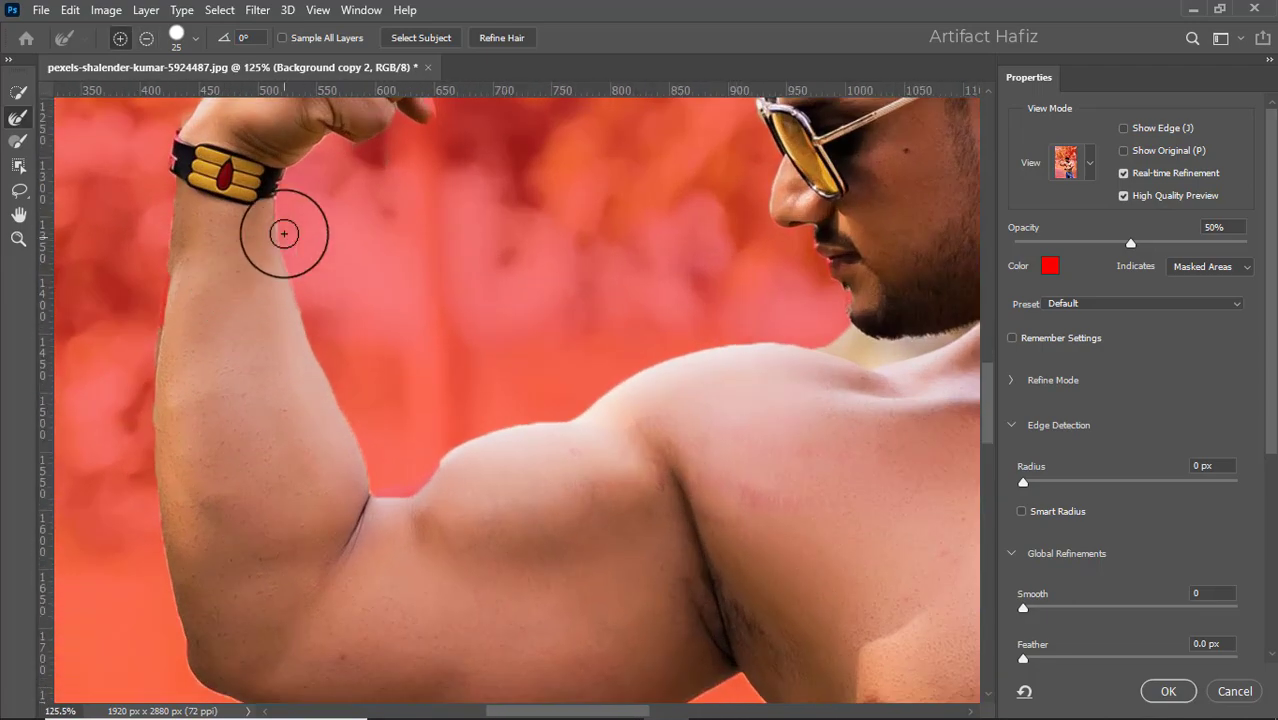
mouse_move(286, 208)
mouse_down()
mouse_move(297, 200)
mouse_move(290, 215)
mouse_up()
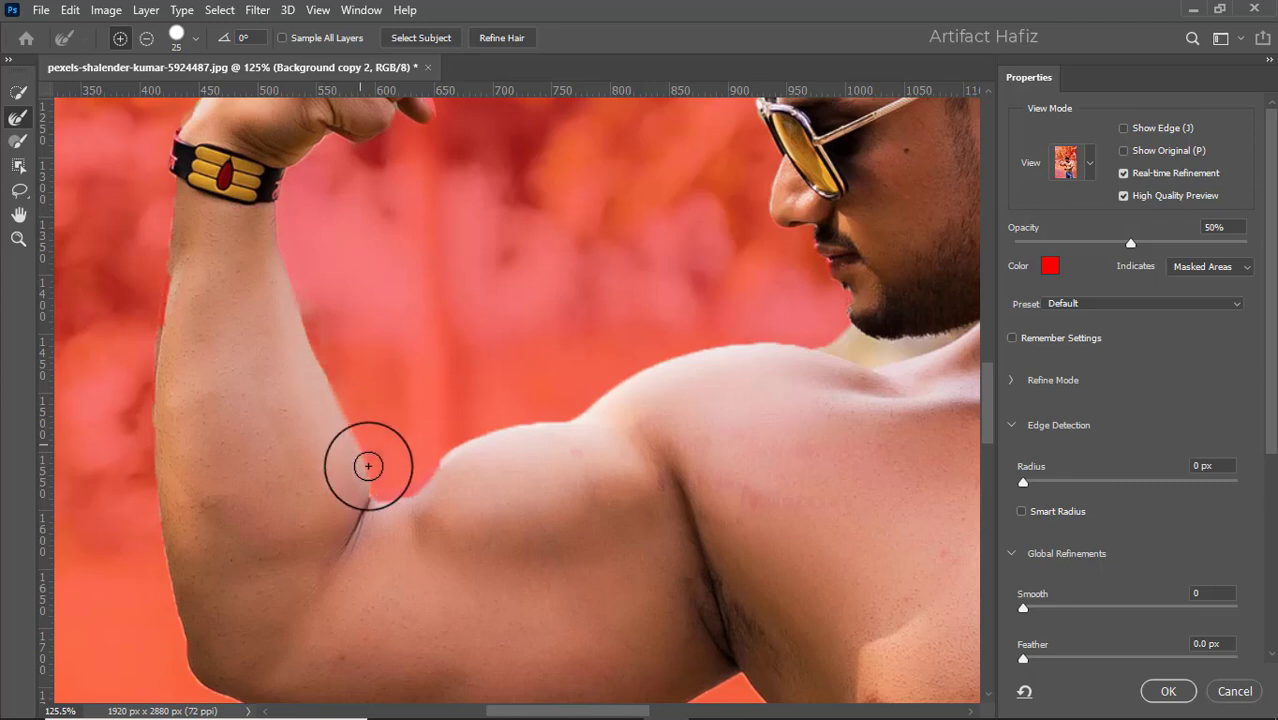
scroll(425, 399, down, 5)
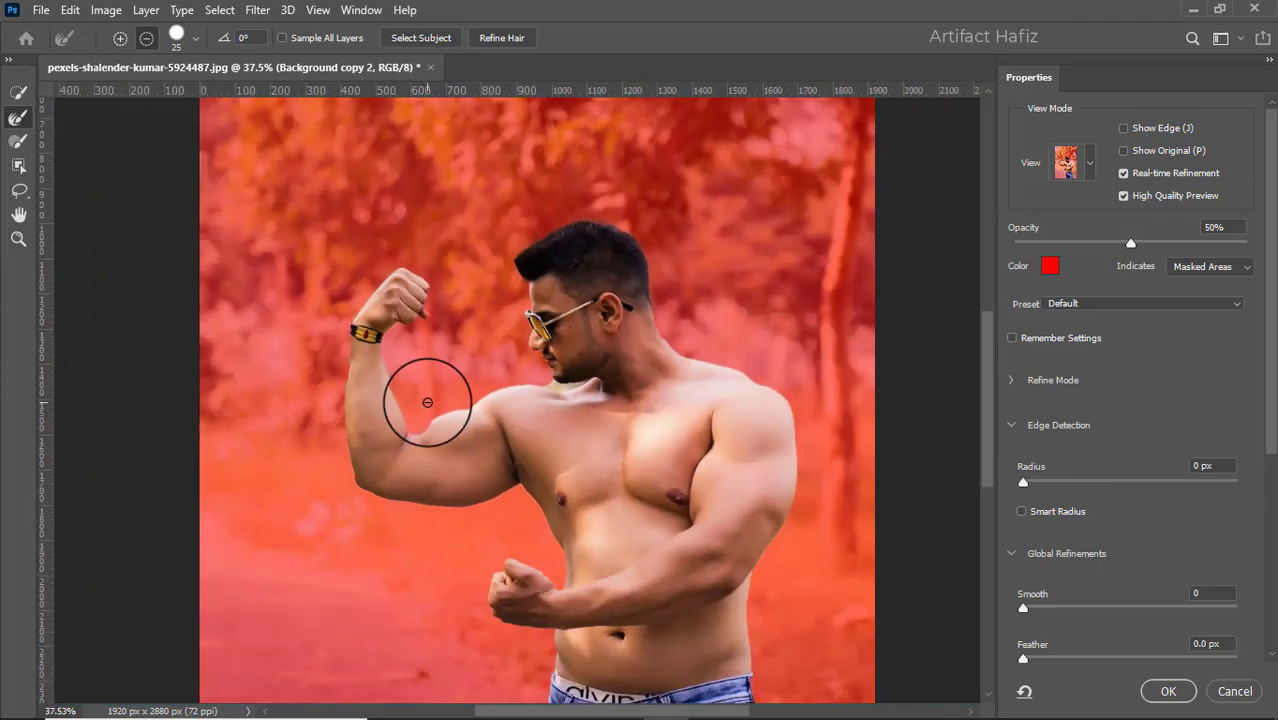
Step: Accept the refined selection of the man and turn it into a layer mask on Background copy 2
scroll(429, 403, down, 4)
scroll(499, 513, up, 1)
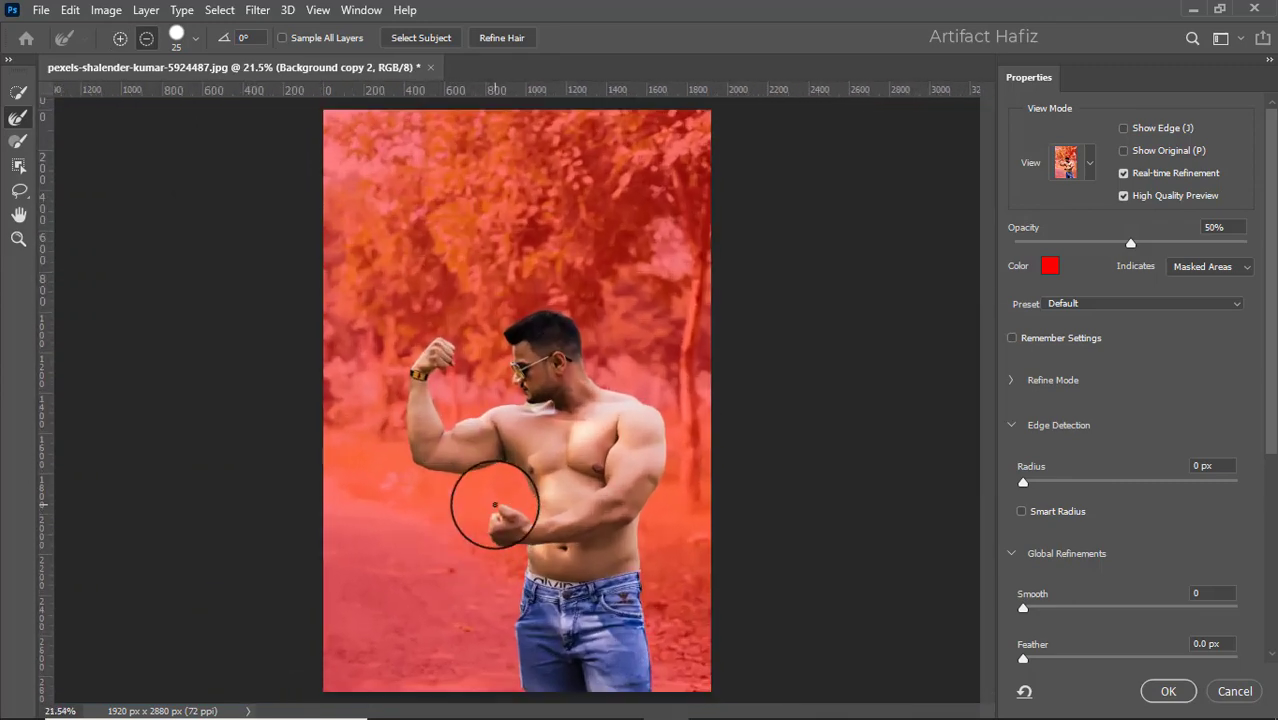
click(1160, 692)
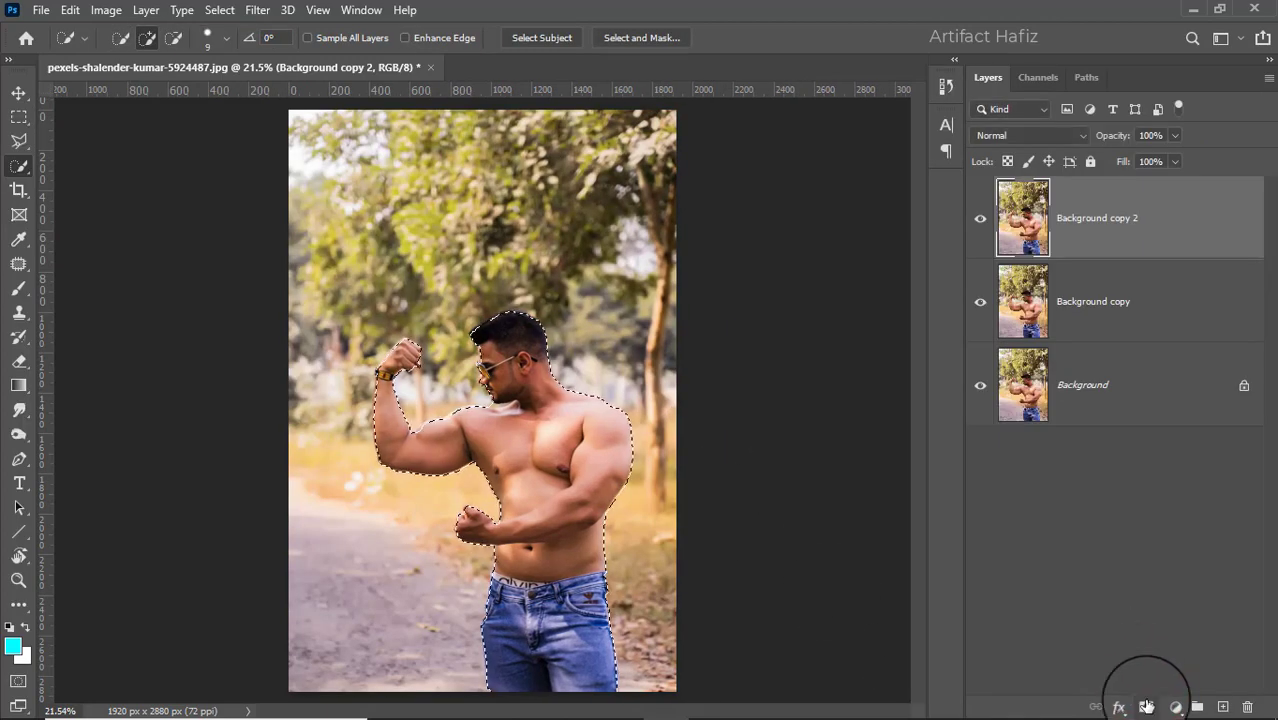
click(1146, 705)
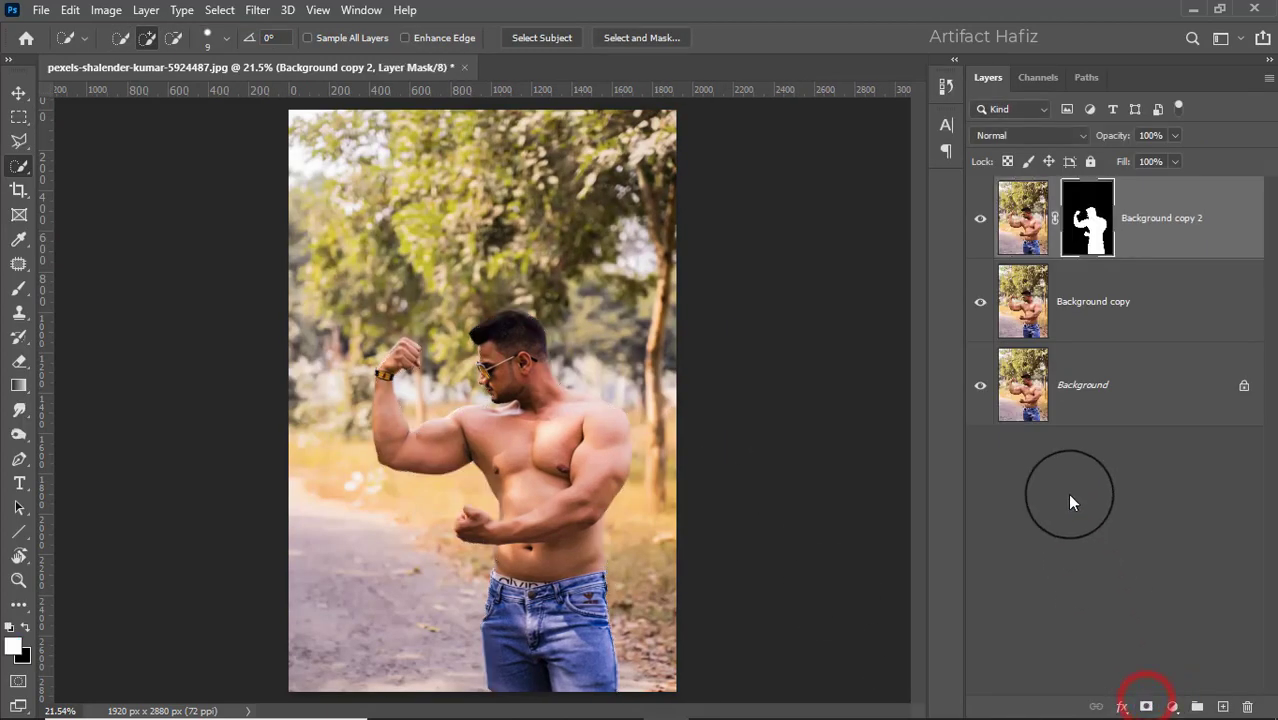
Step: Load the mask of Background copy 2 as a selection, and make Background copy the active layer with Background copy 2 hidden
right_click(1090, 215)
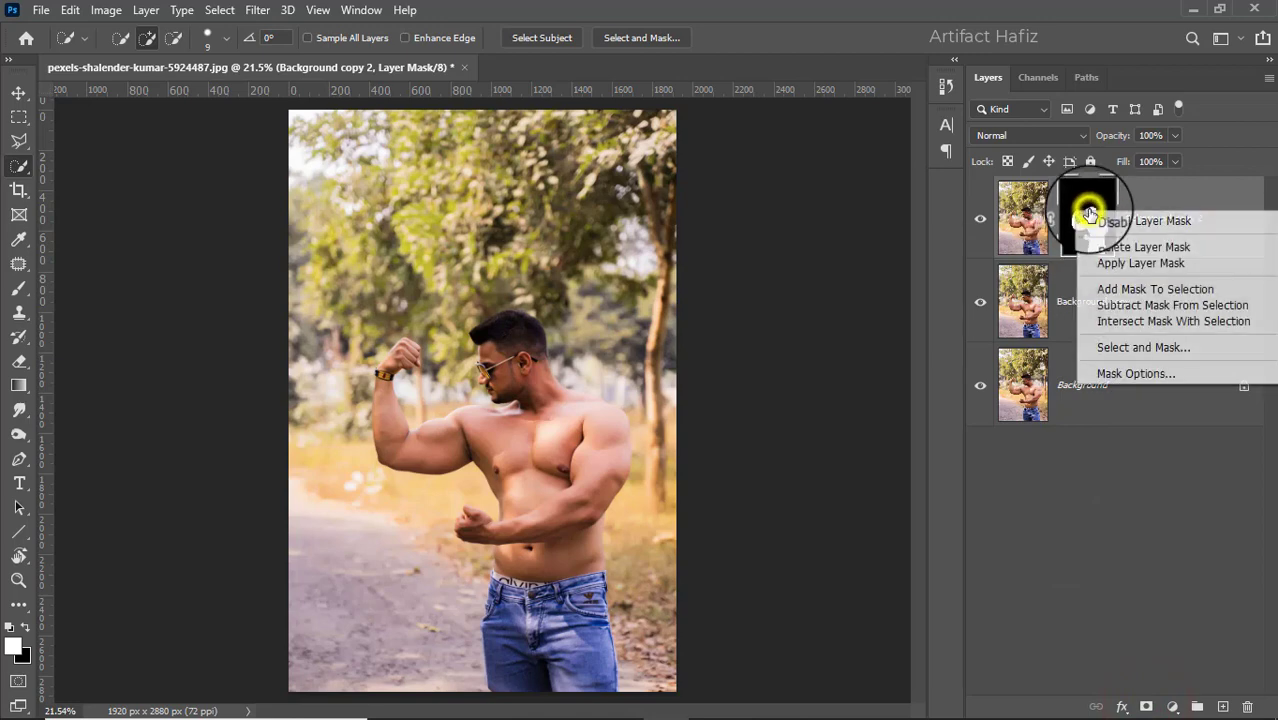
click(1103, 320)
click(980, 218)
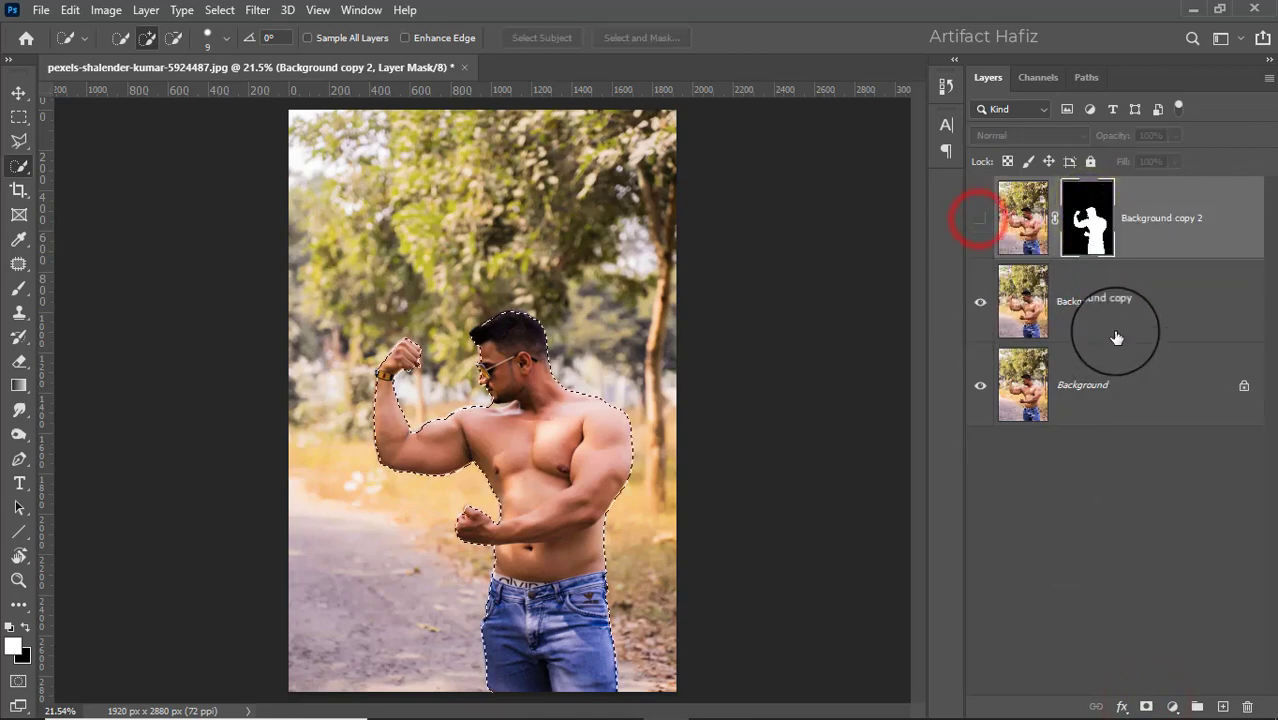
click(1125, 303)
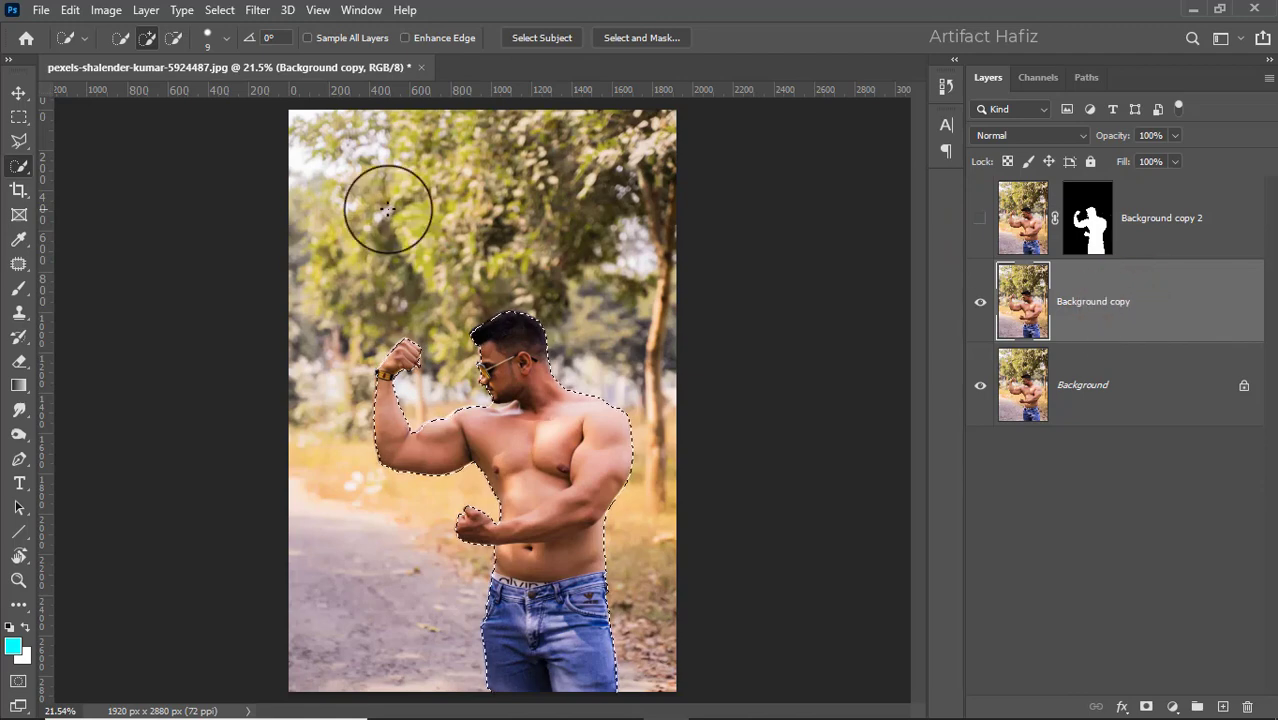
Step: Expand the selection around the man by 15 pixels
click(70, 10)
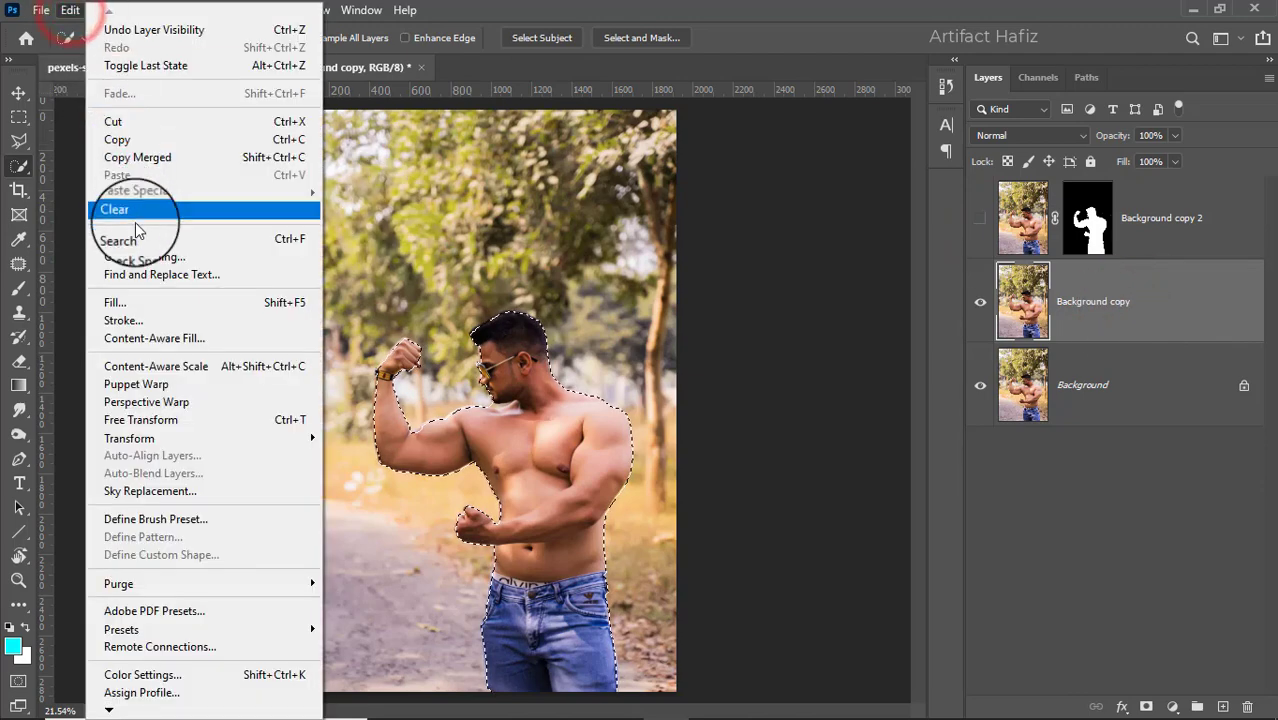
click(66, 10)
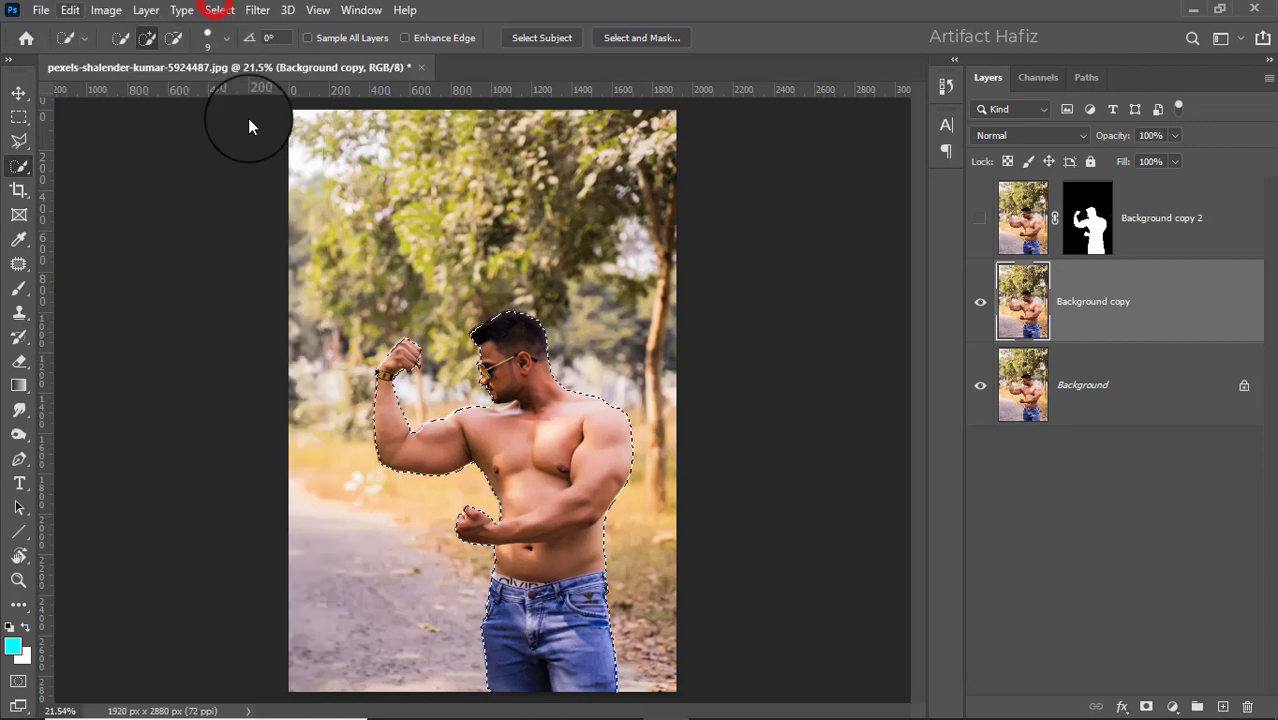
click(216, 8)
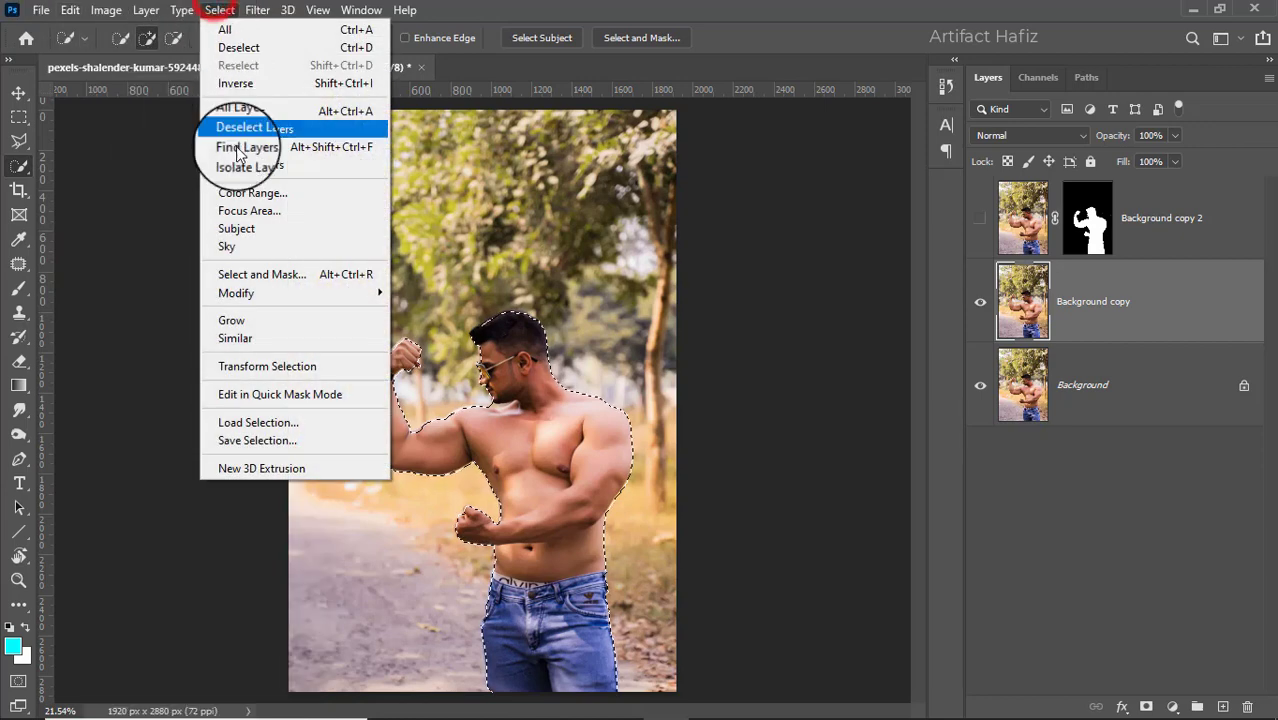
mouse_move(228, 292)
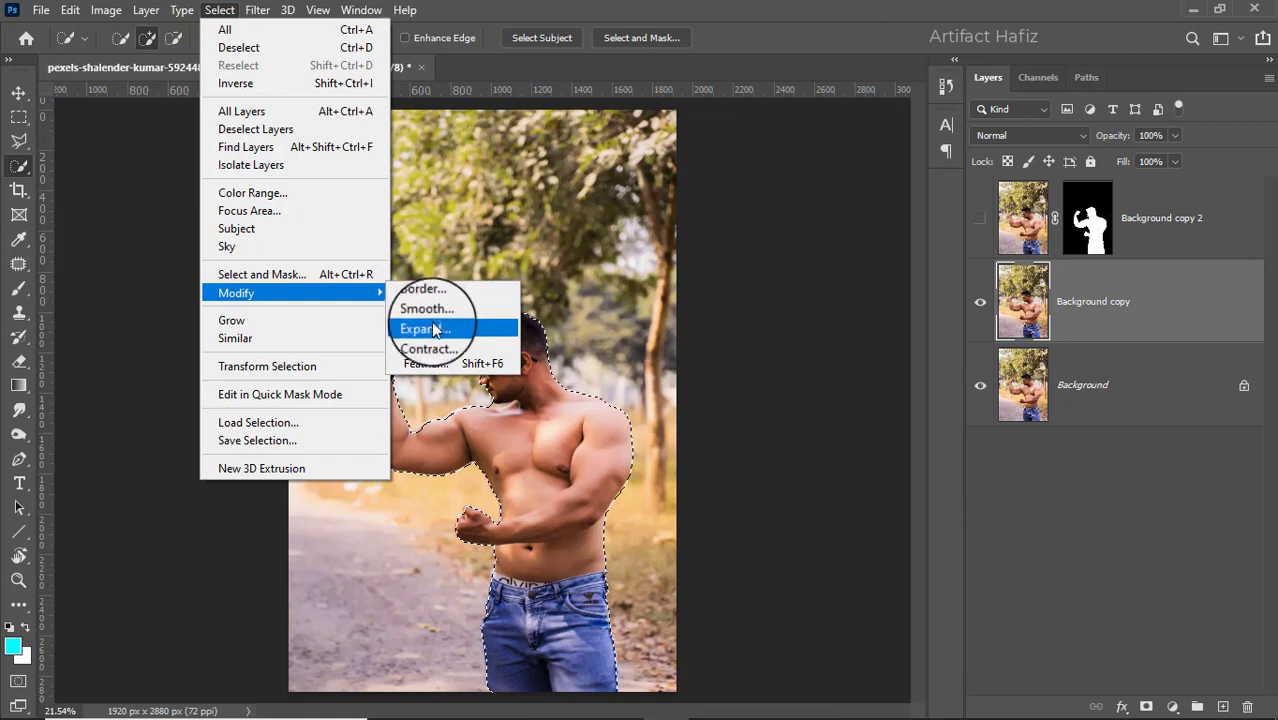
click(428, 330)
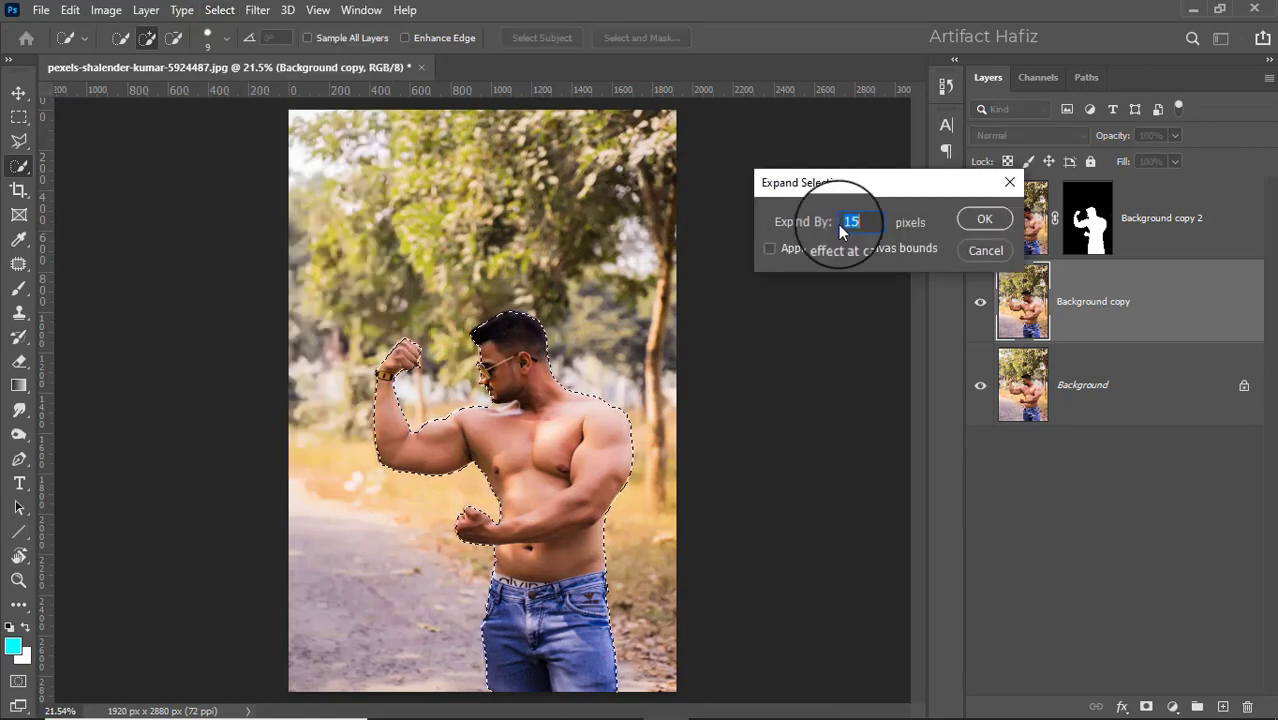
click(984, 218)
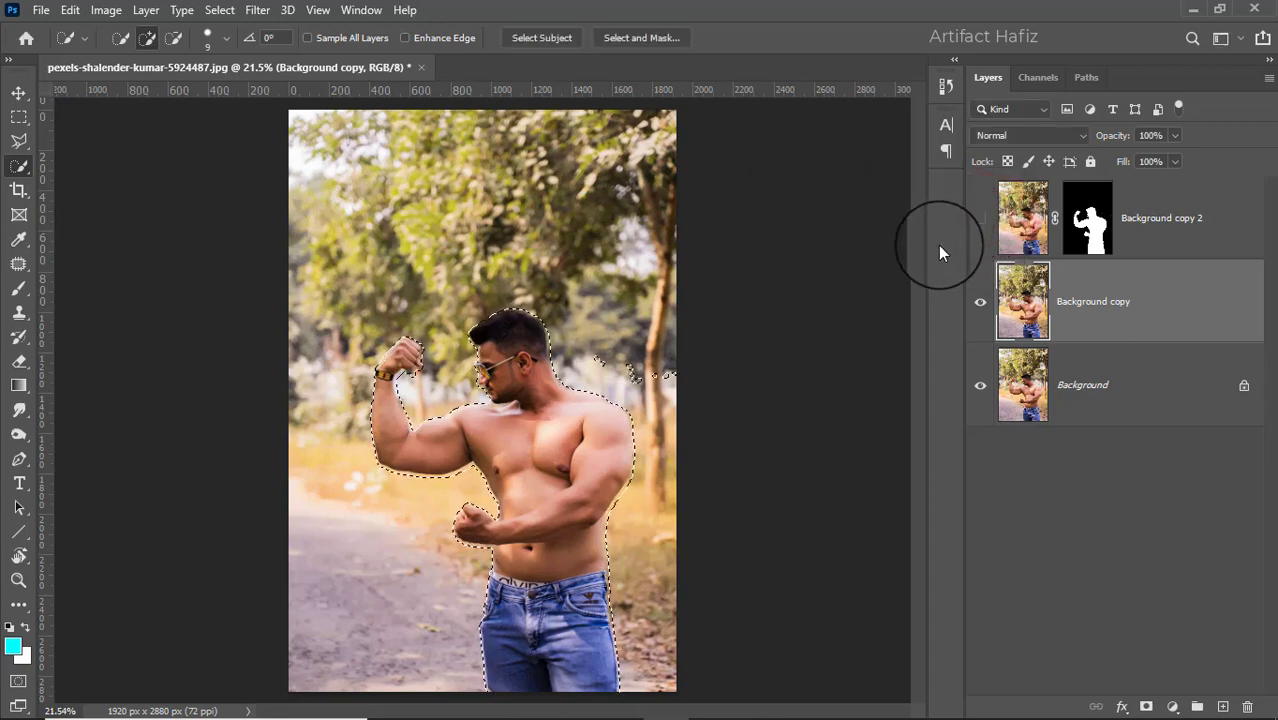
Step: Subtract the stray selected spots in the background beside the man's head and across the tree trunk with Quick Selection
scroll(655, 386, up, 5)
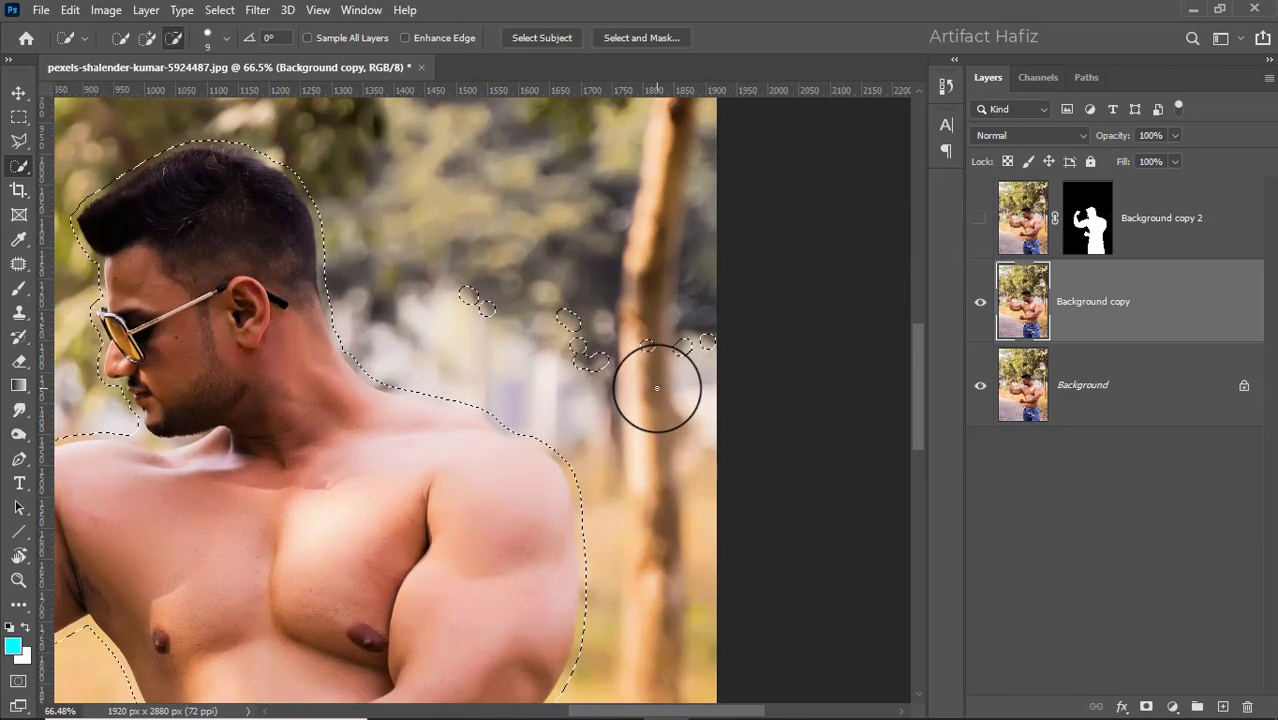
scroll(657, 388, up, 1)
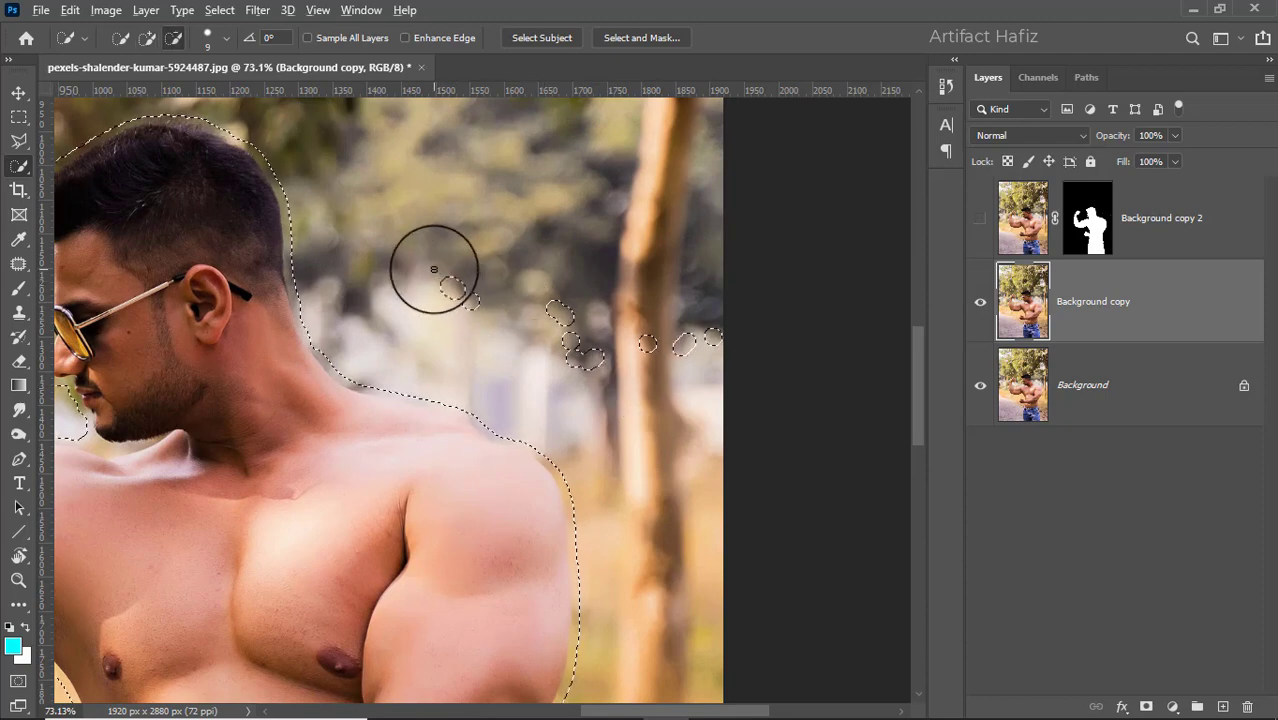
mouse_move(433, 269)
mouse_down()
mouse_move(598, 347)
mouse_move(643, 349)
mouse_move(714, 323)
mouse_move(672, 348)
mouse_up()
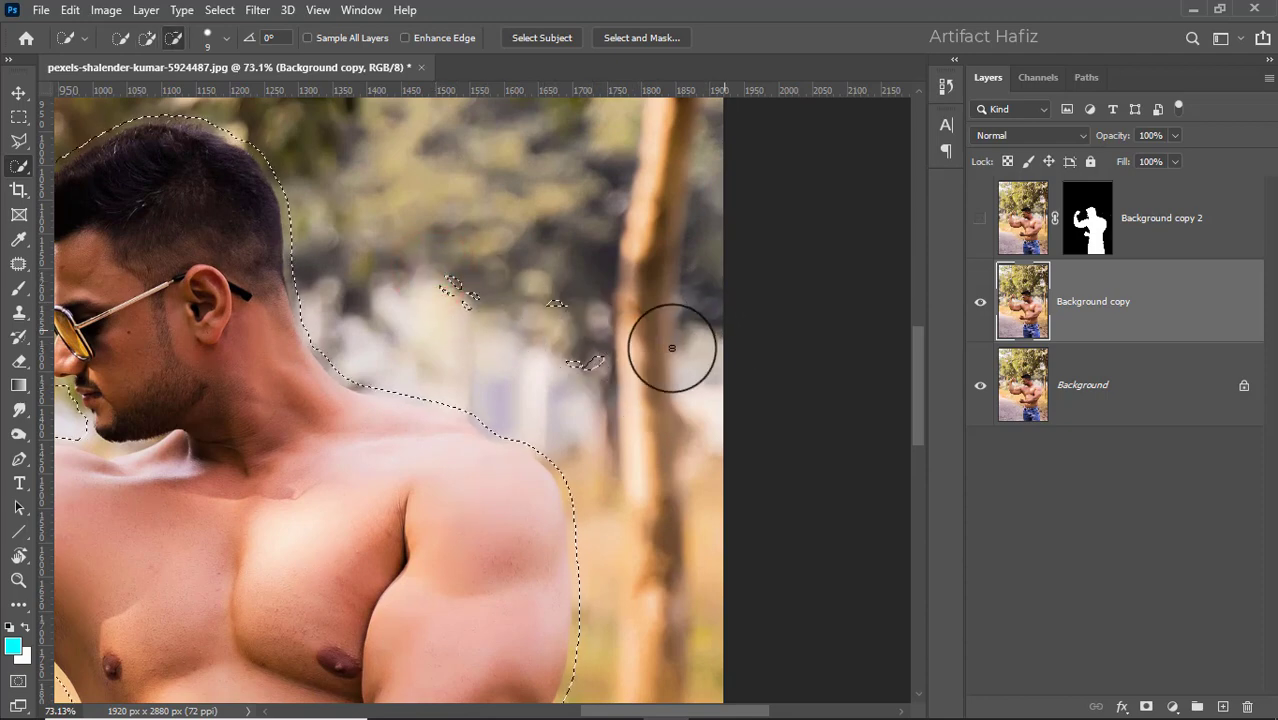
mouse_move(595, 363)
mouse_down()
mouse_move(562, 307)
mouse_move(445, 291)
mouse_move(479, 316)
mouse_up()
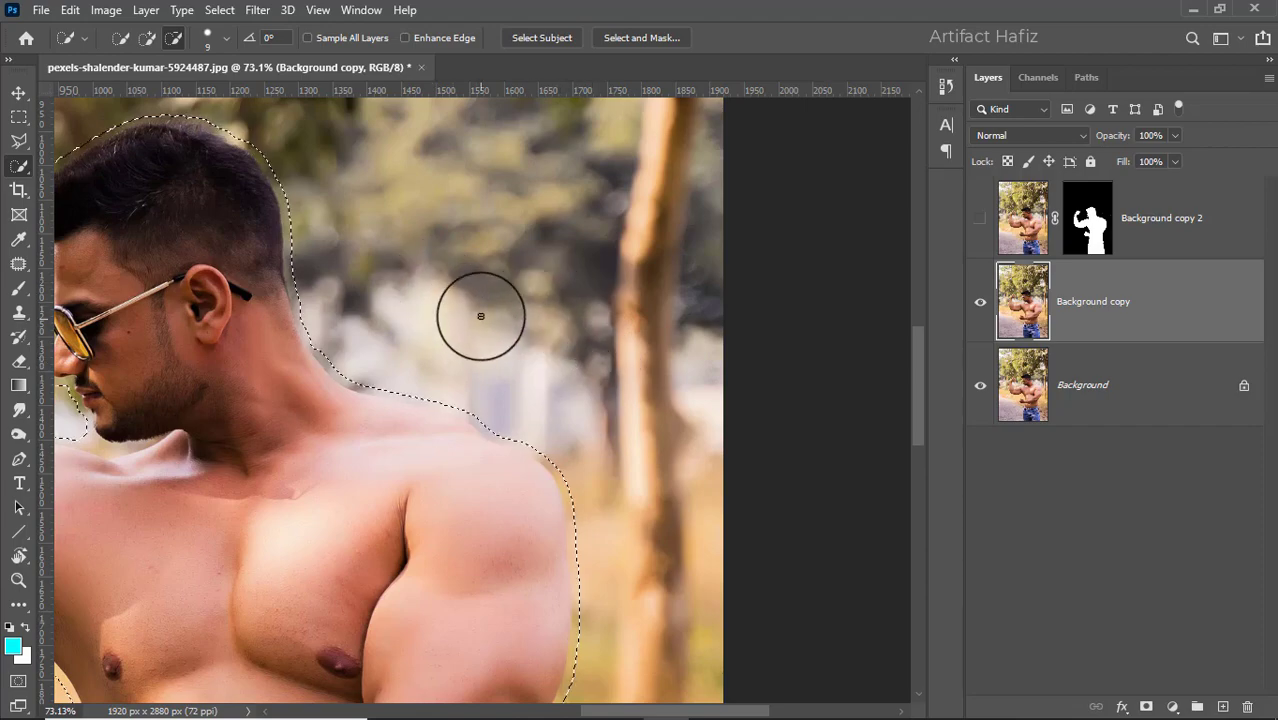
scroll(476, 314, down, 6)
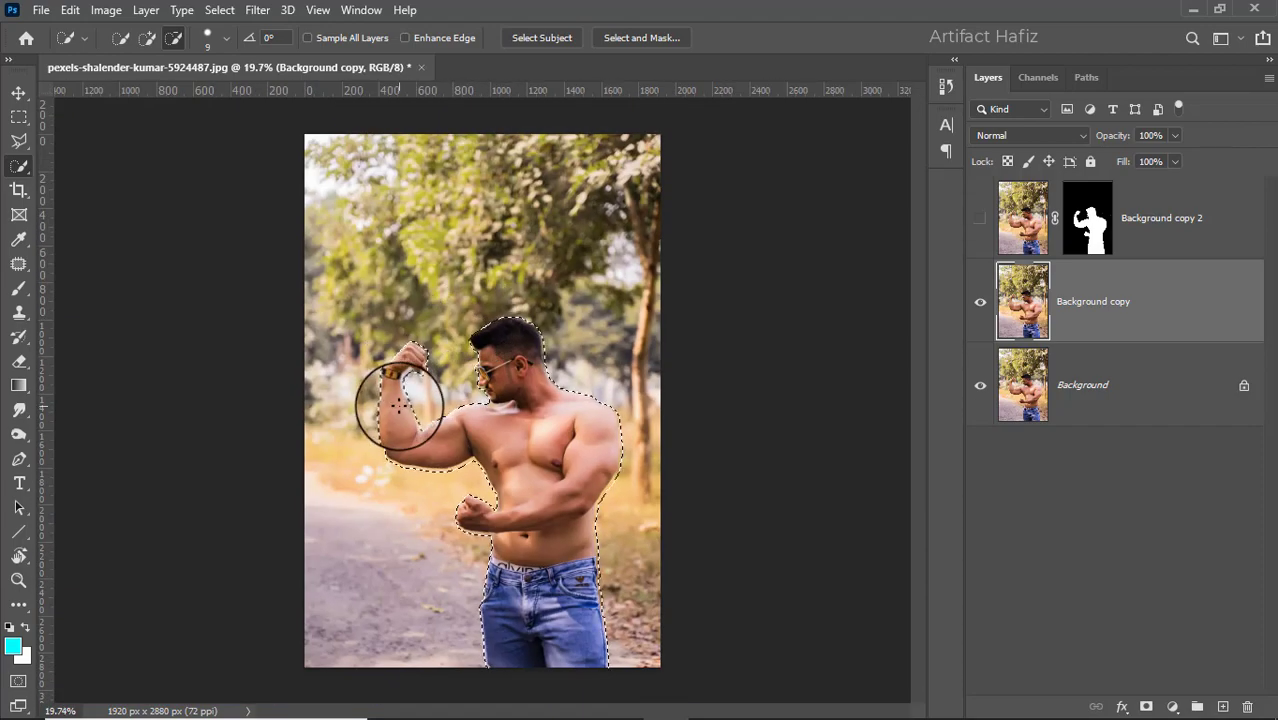
Step: Remove the man from Background copy with a Content-Aware fill at Normal mode and 100% opacity, and clear the selection
scroll(397, 392, up, 2)
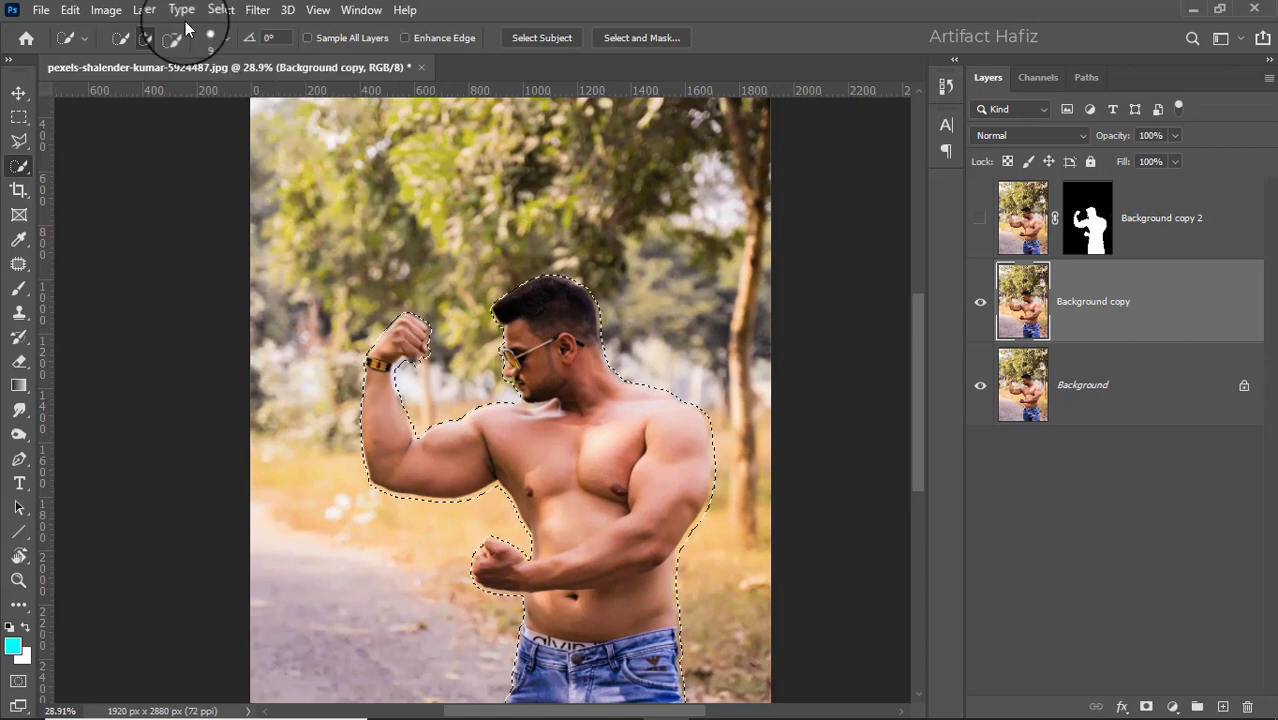
click(70, 10)
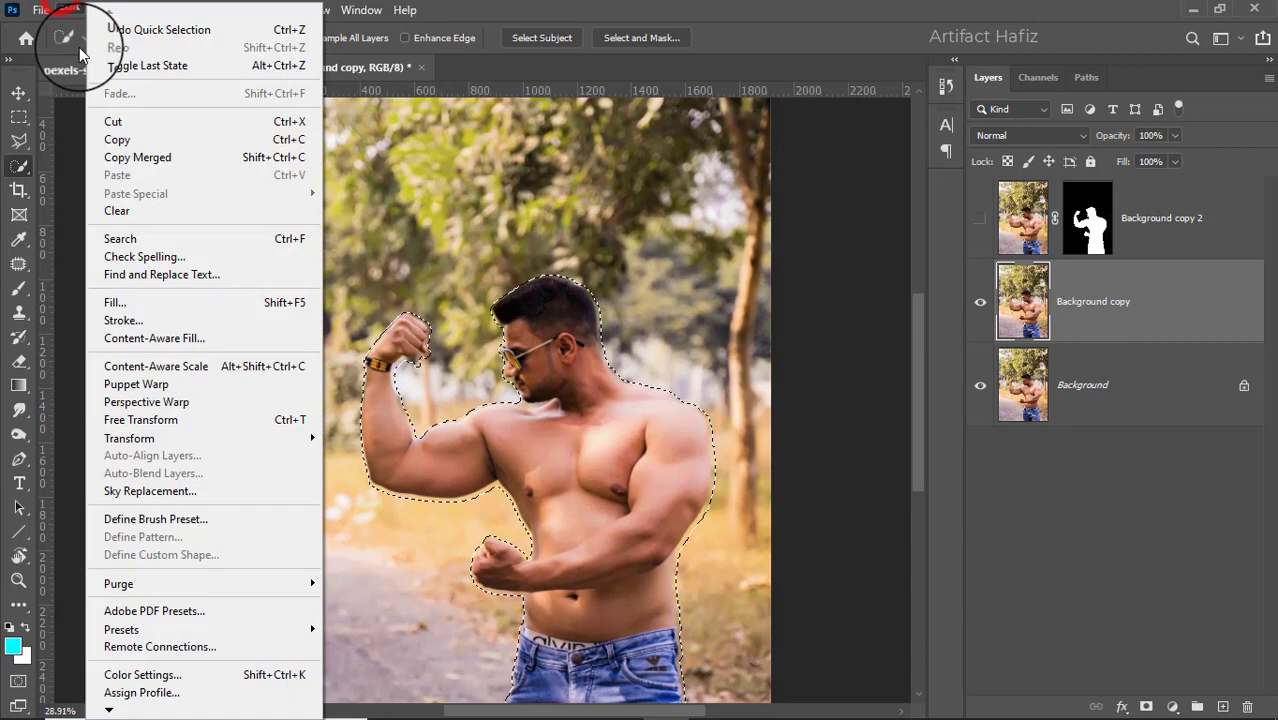
click(118, 302)
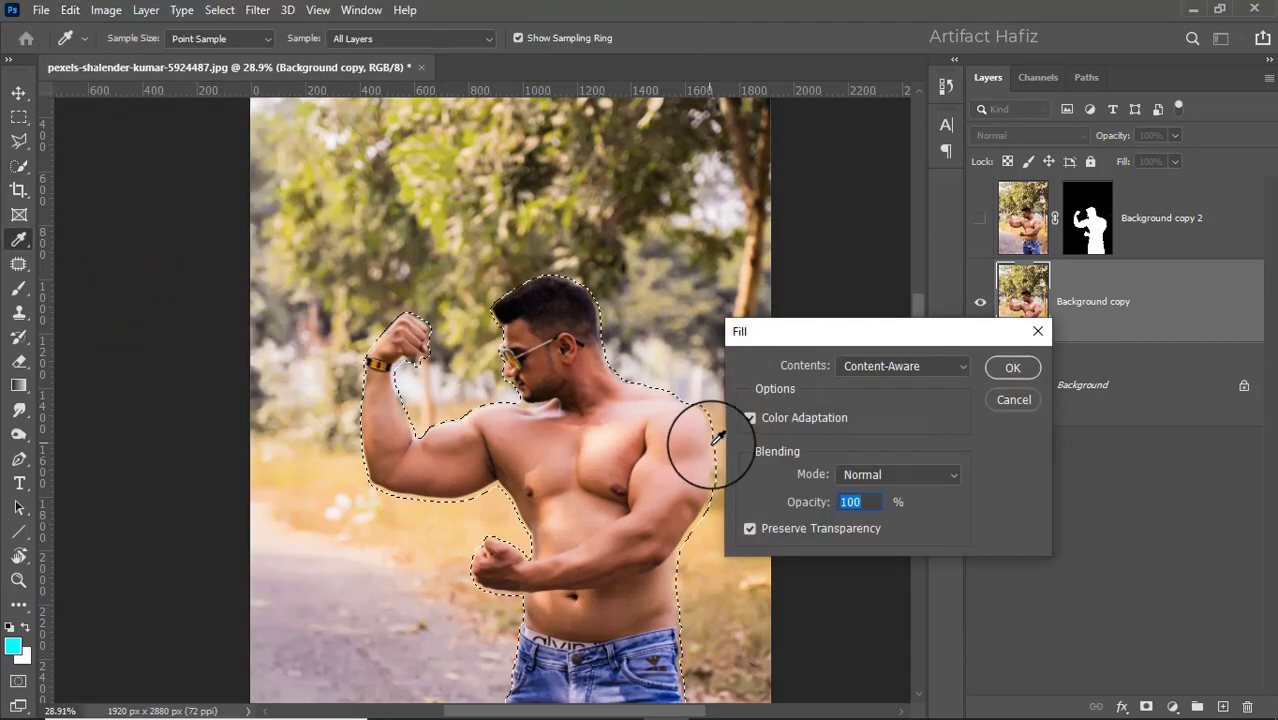
click(864, 362)
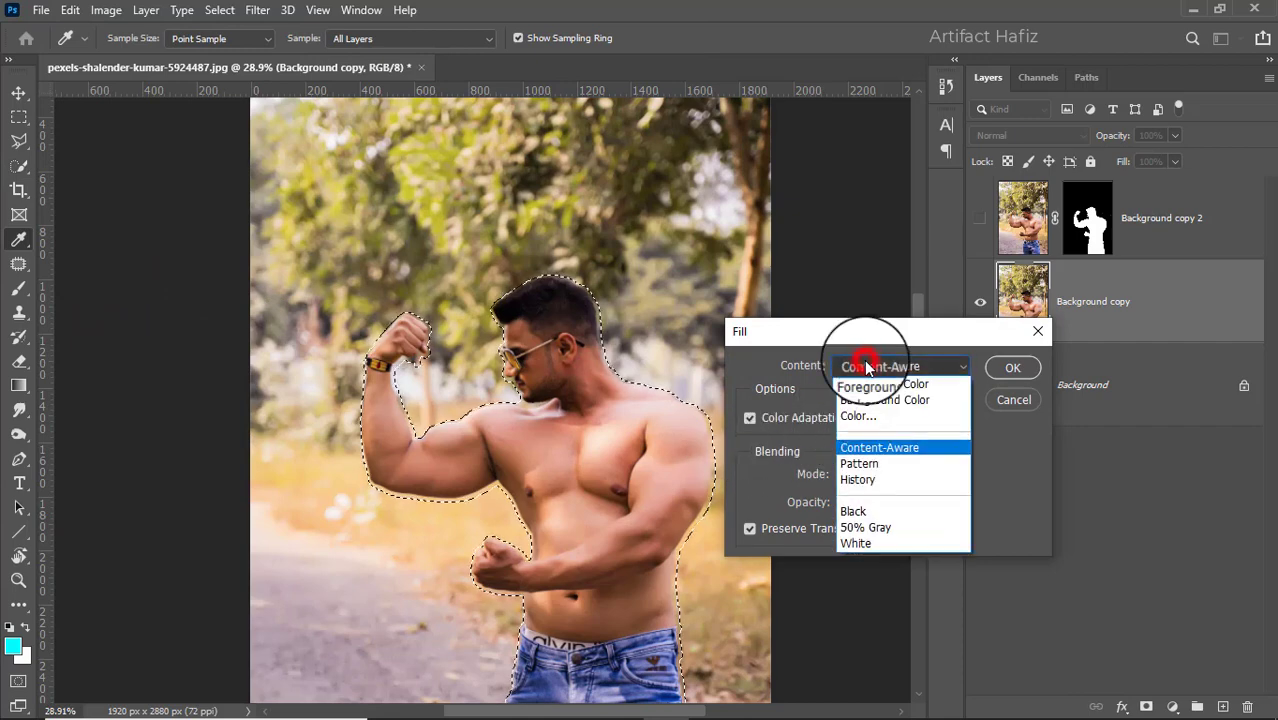
click(868, 448)
click(1012, 367)
key(w)
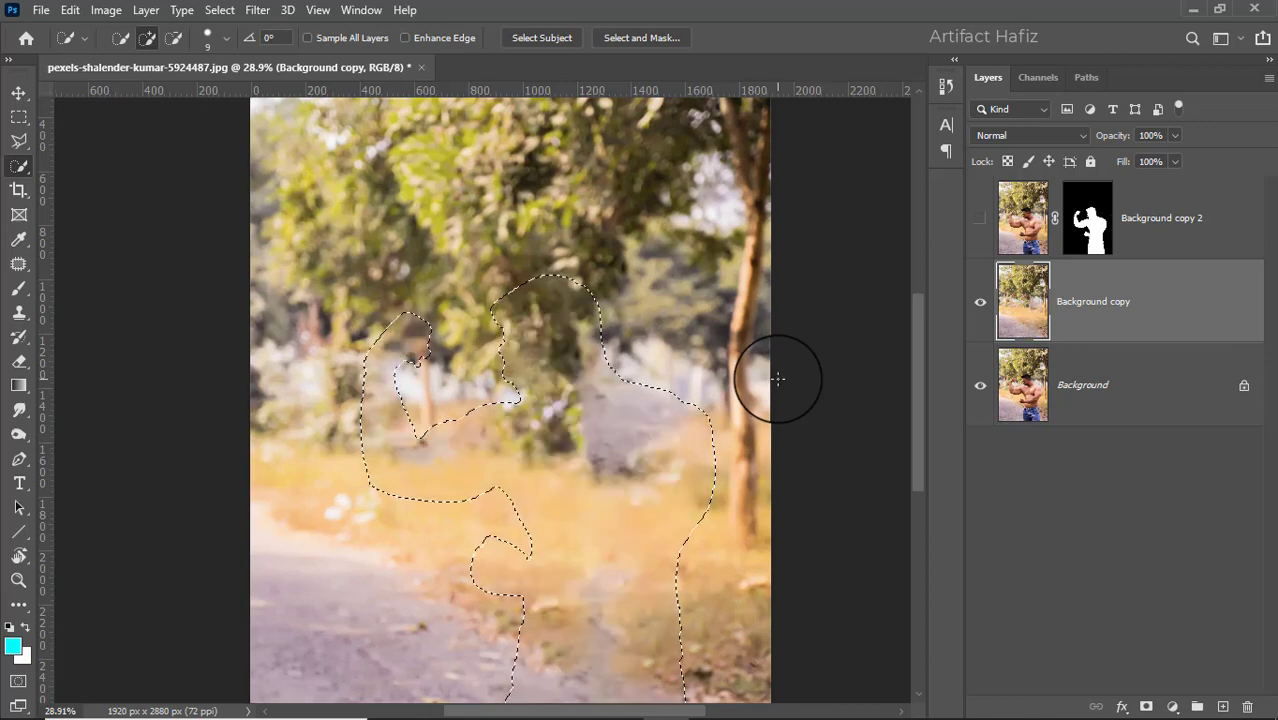
click(218, 9)
click(234, 47)
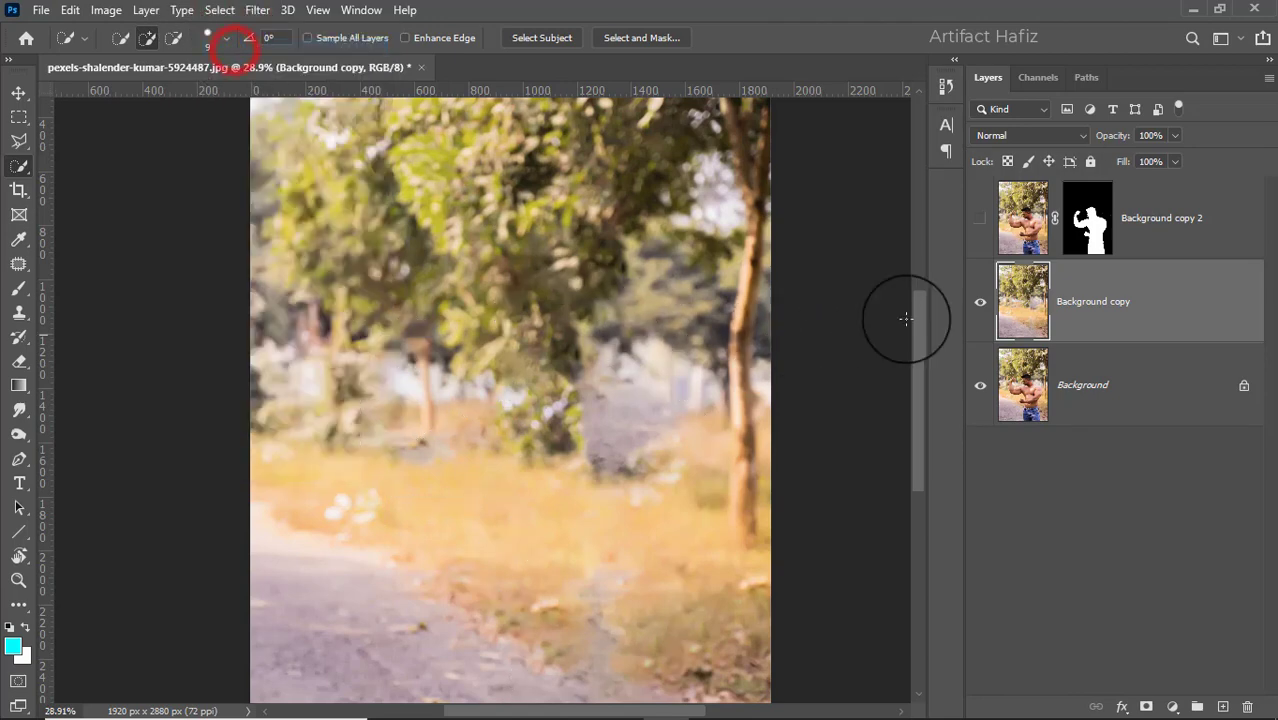
Step: Make Background copy 2 visible again, toggling it to compare the masked man with the filled background
click(979, 222)
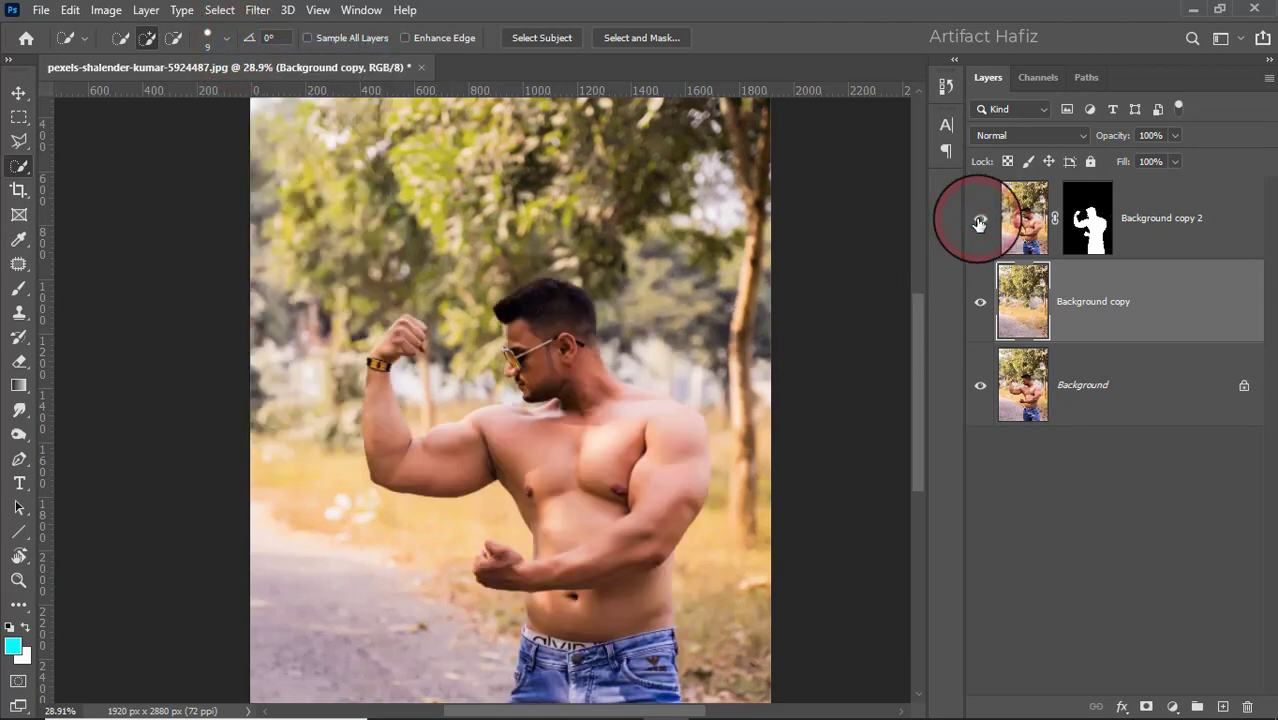
click(979, 222)
click(979, 222)
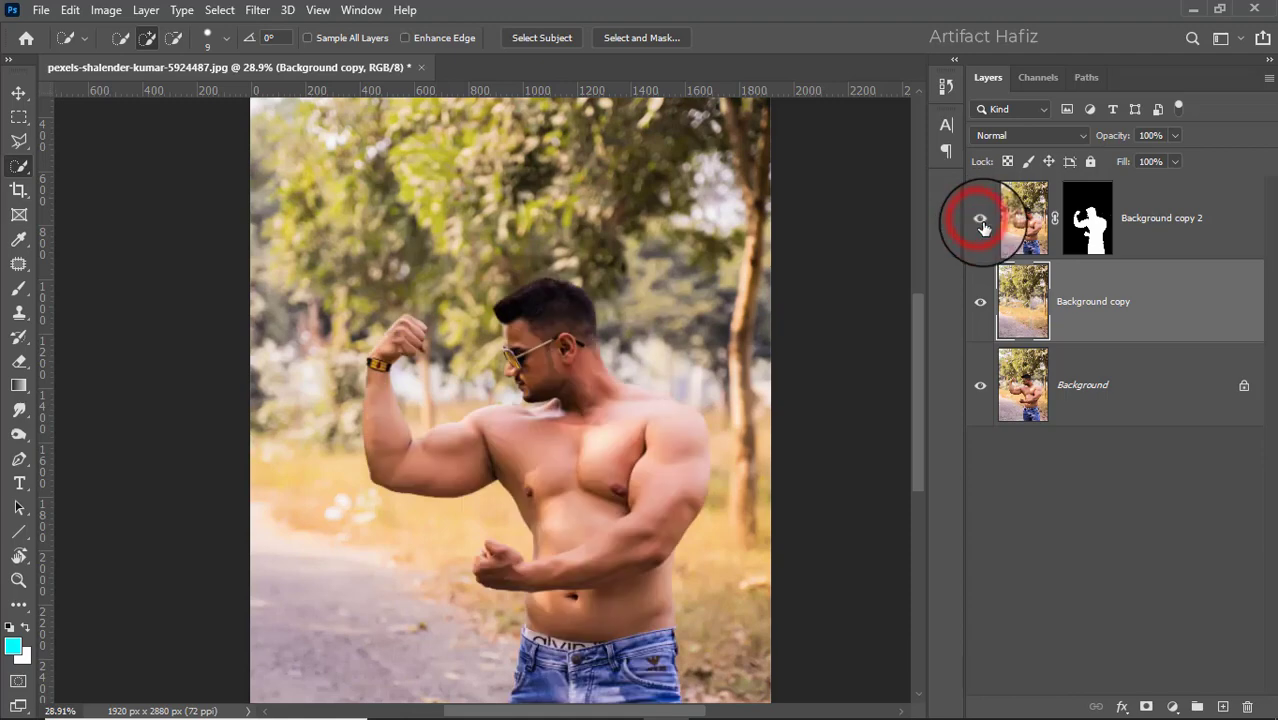
Step: Convert the Background copy layer for Smart Filters
click(1133, 297)
click(258, 12)
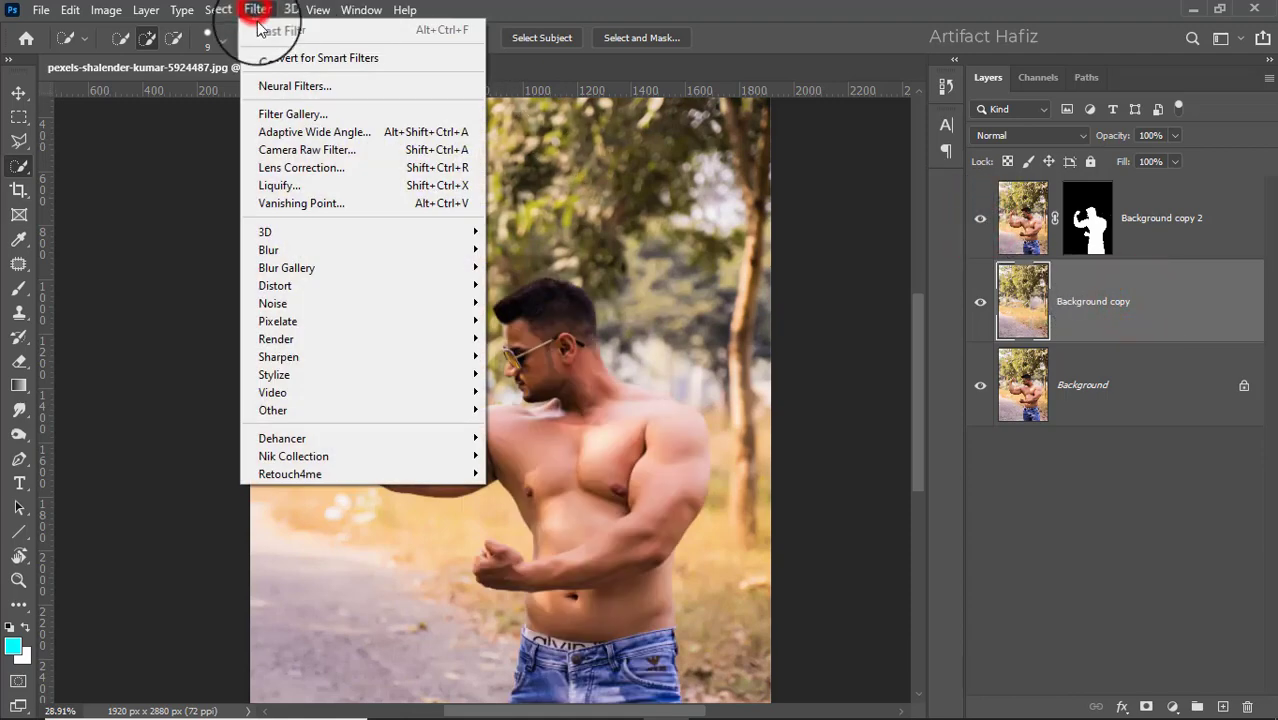
click(280, 56)
Step: Add a Tilt-Shift blur to Background copy with the blur set to 99 px
click(257, 10)
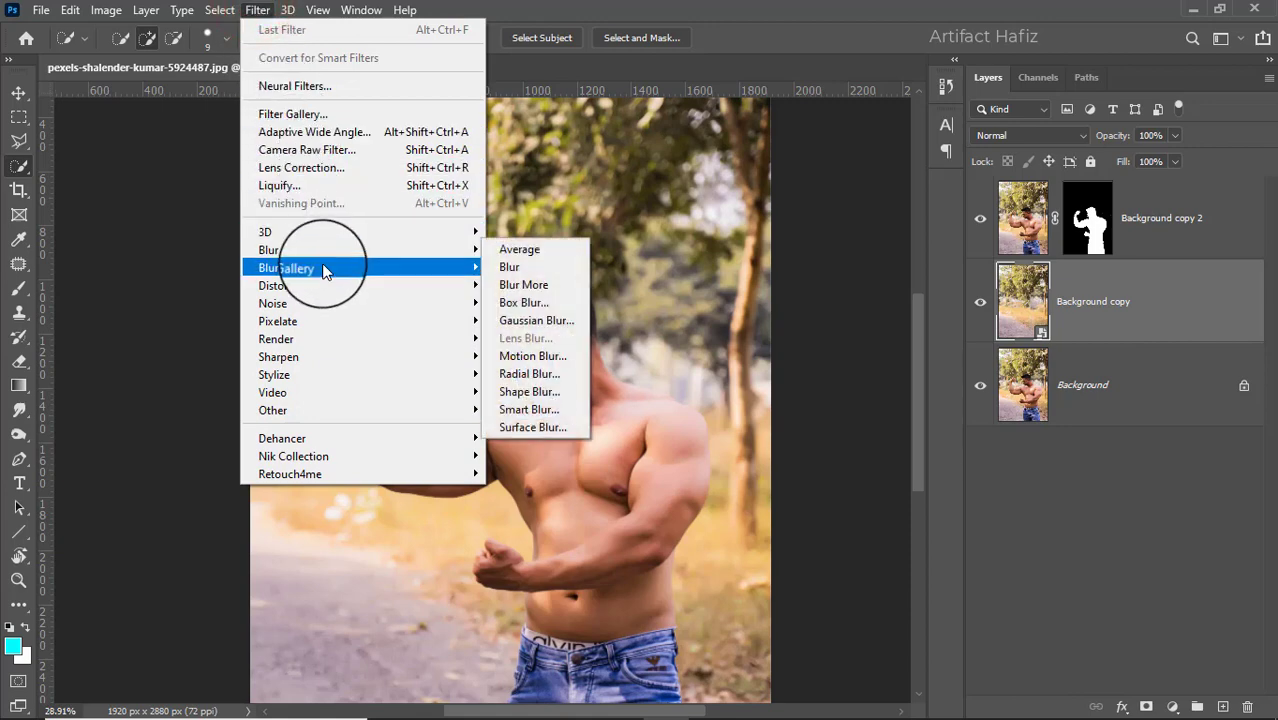
mouse_move(391, 265)
click(522, 302)
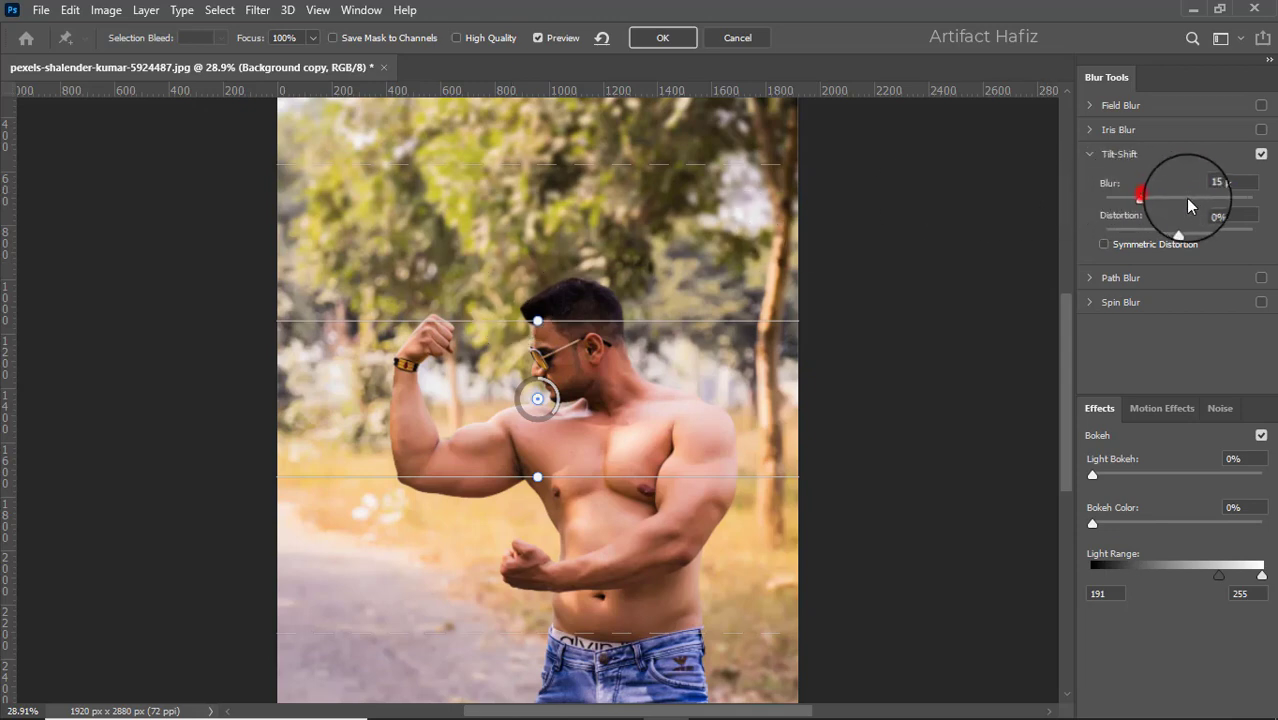
mouse_move(1188, 205)
mouse_down()
mouse_move(1170, 204)
mouse_move(1190, 205)
mouse_up()
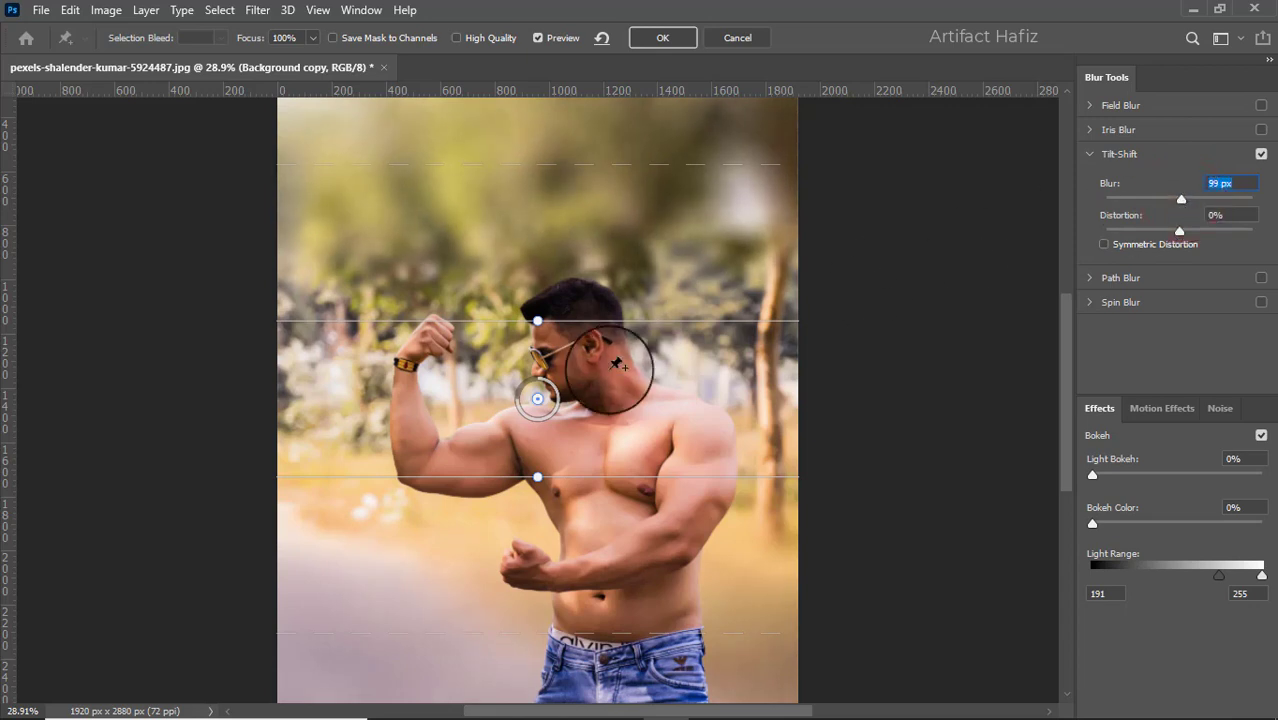
Step: Move the Tilt-Shift focus band down so its centre lies below the photo's lower edge and the whole background behind the man blurs
drag(537, 398, 533, 588)
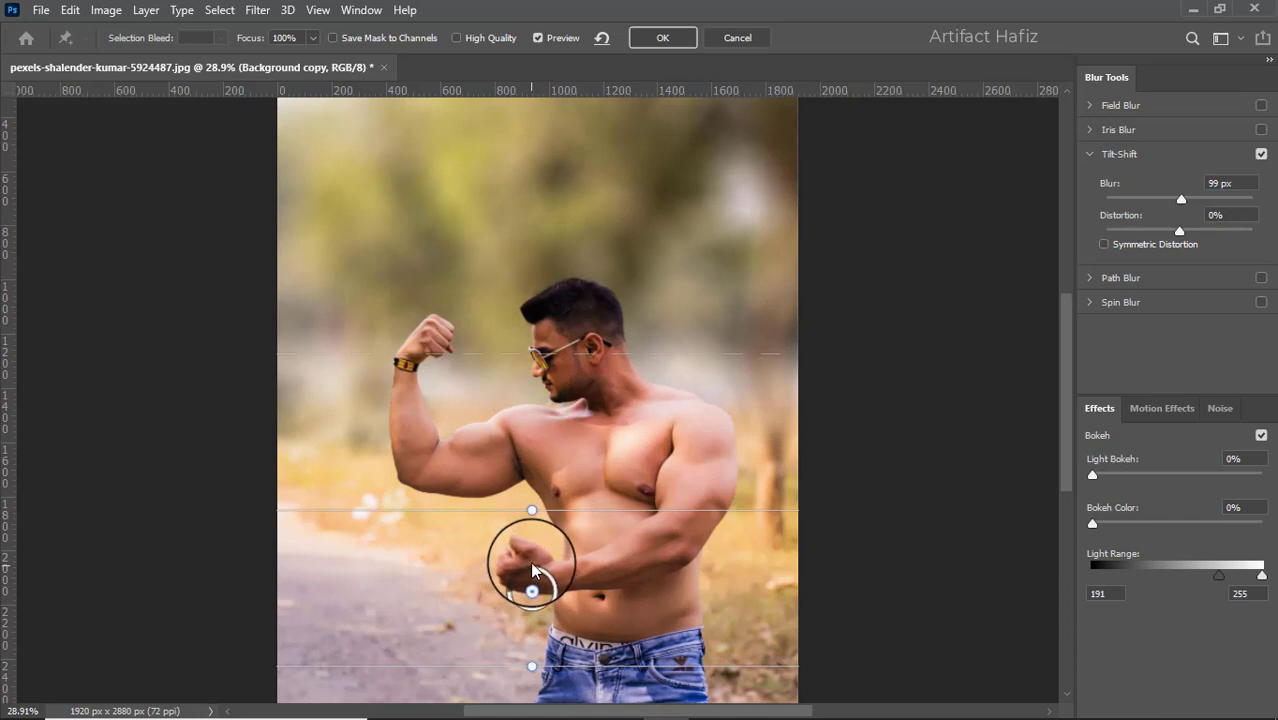
scroll(533, 588, down, 3)
scroll(538, 588, up, 2)
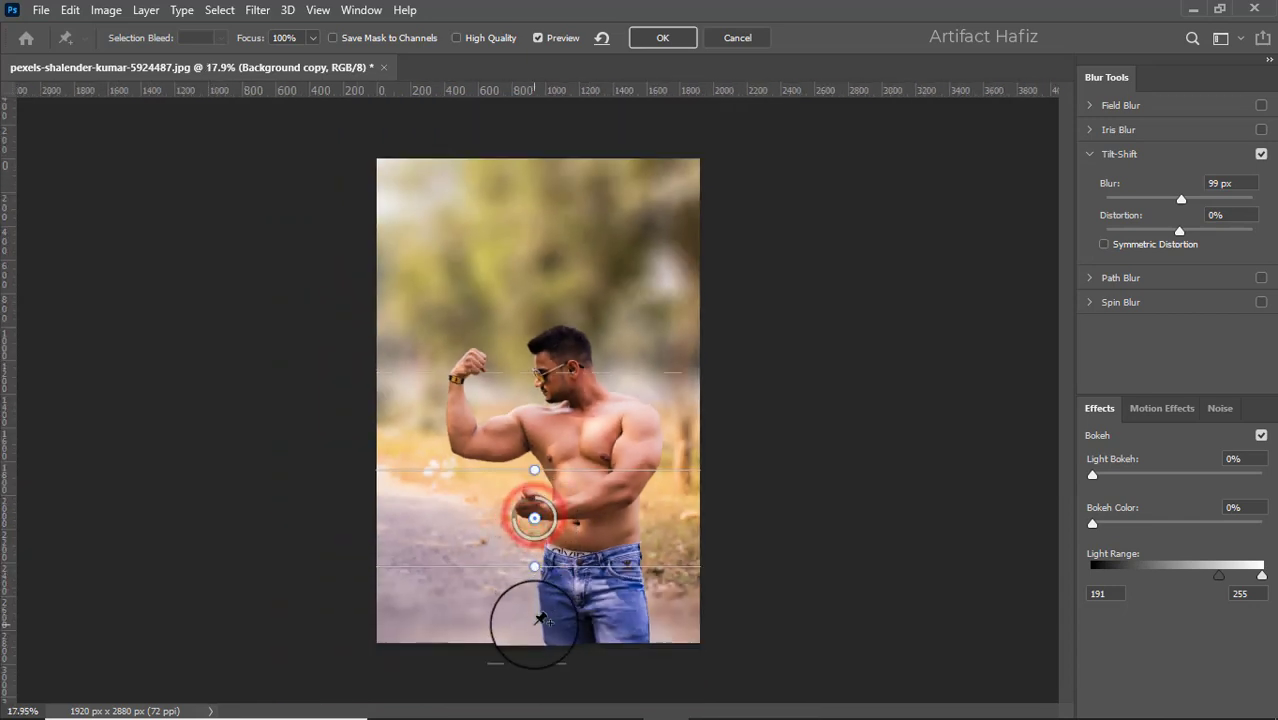
drag(534, 517, 547, 452)
scroll(543, 453, up, 2)
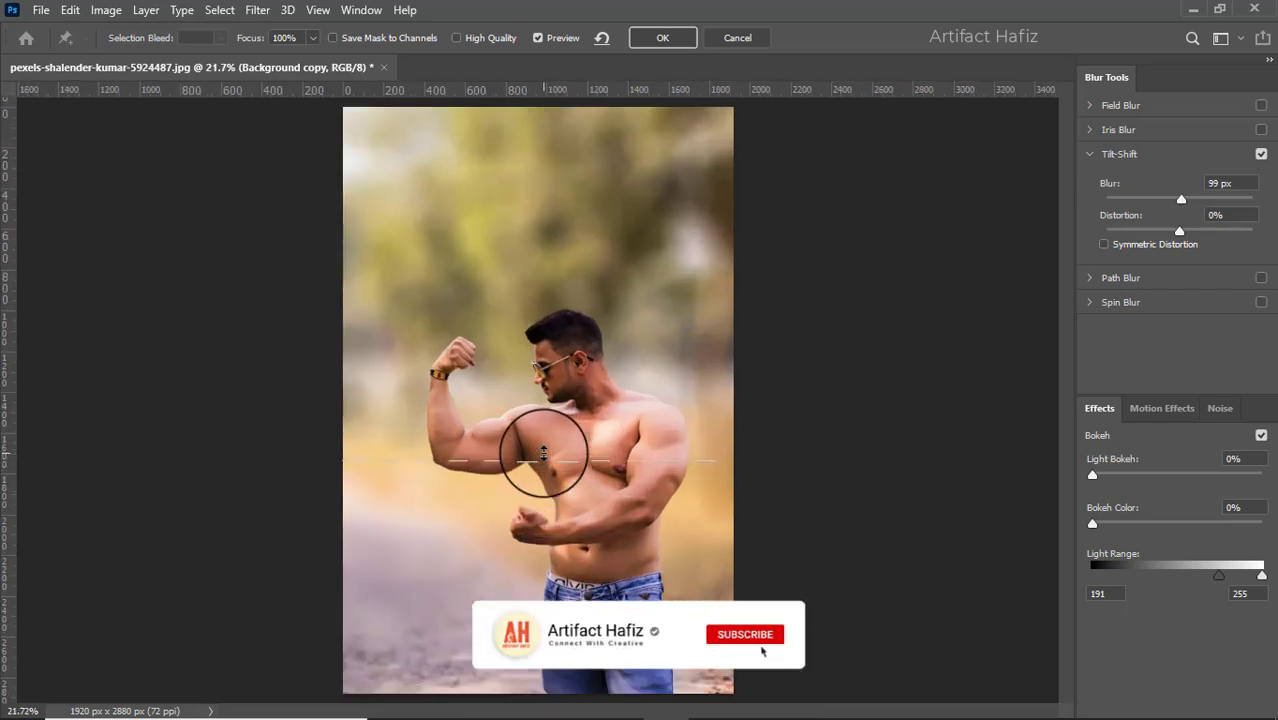
scroll(543, 453, up, 1)
scroll(543, 453, down, 2)
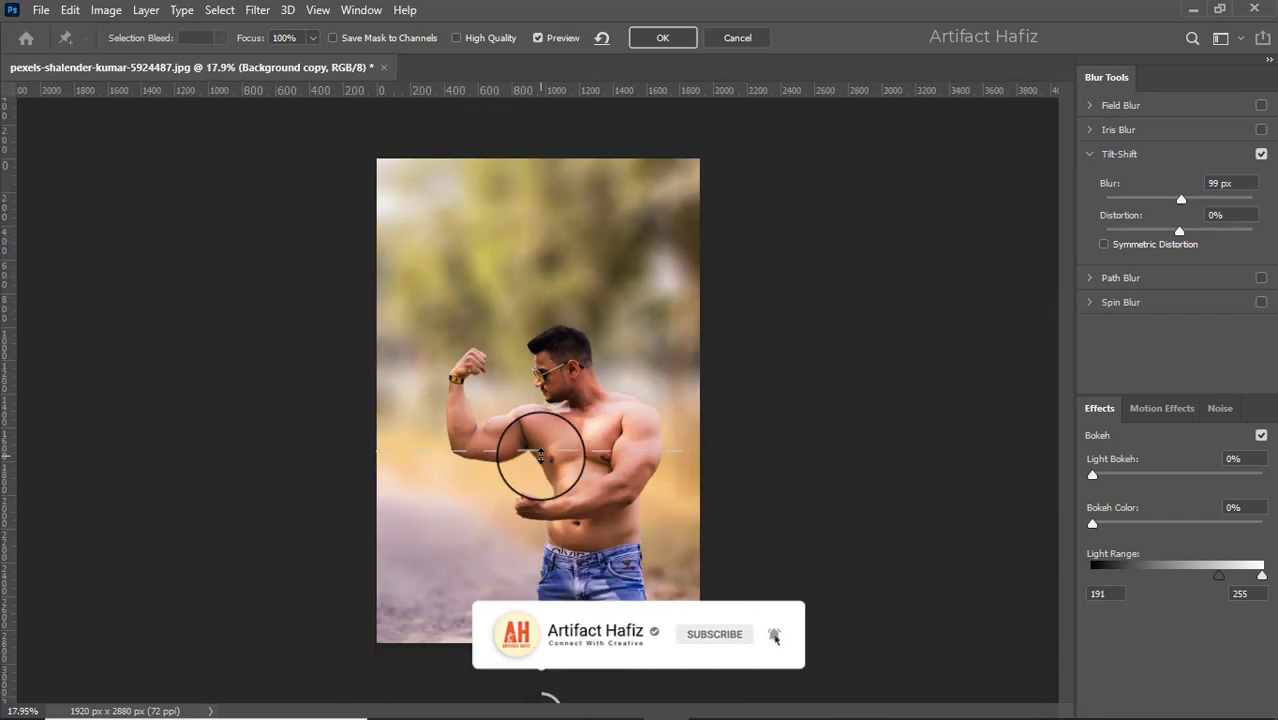
scroll(542, 452, up, 2)
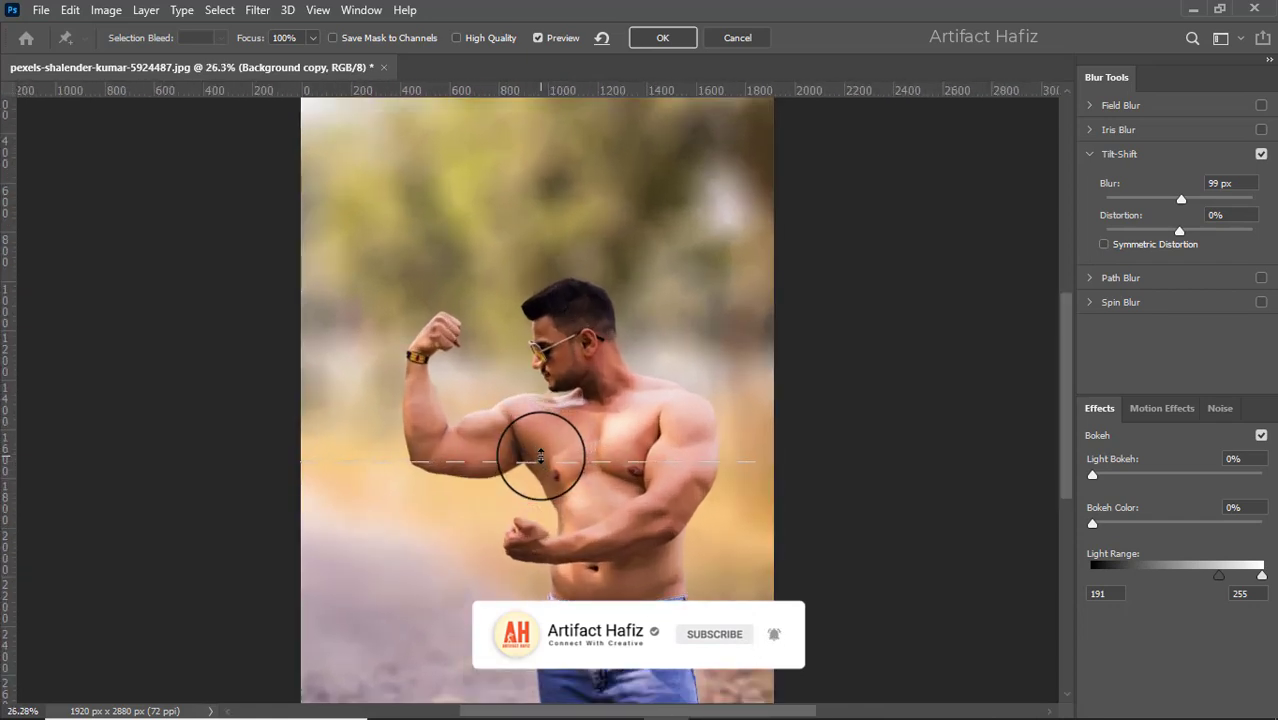
scroll(541, 456, down, 2)
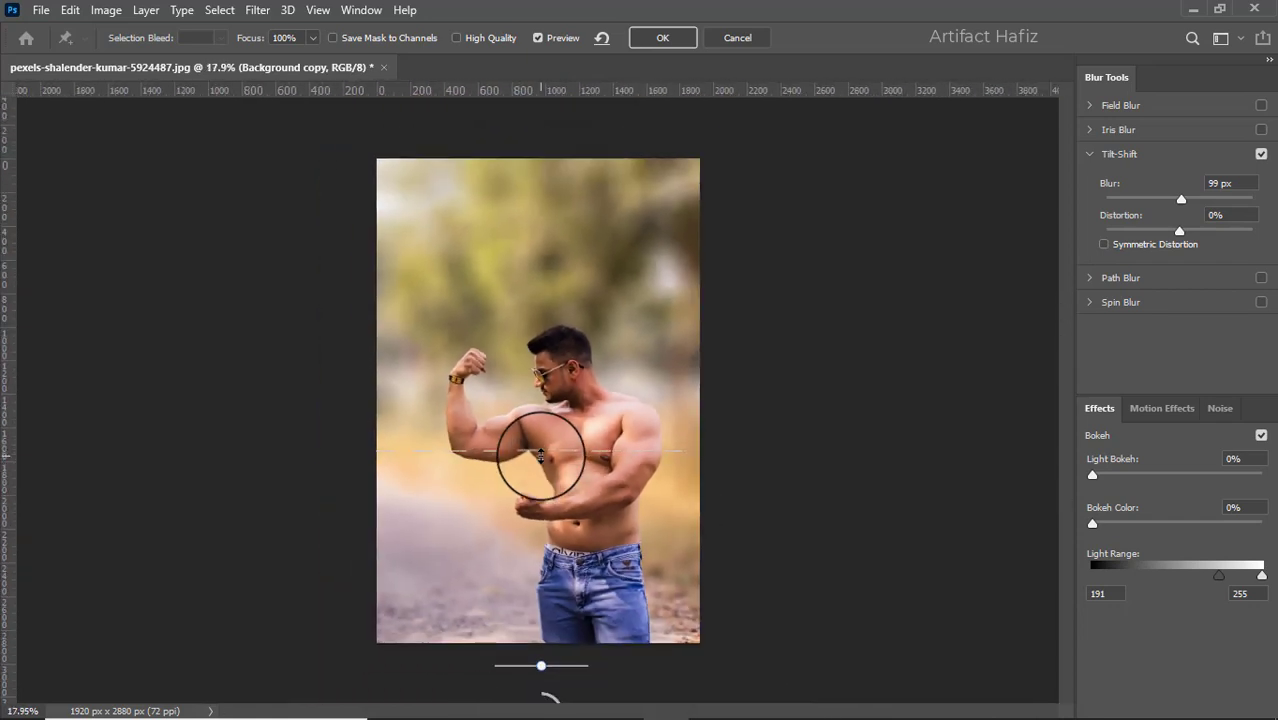
Step: Apply the Tilt-Shift blur to Background copy and add a Curves adjustment layer above Background copy 2
click(655, 38)
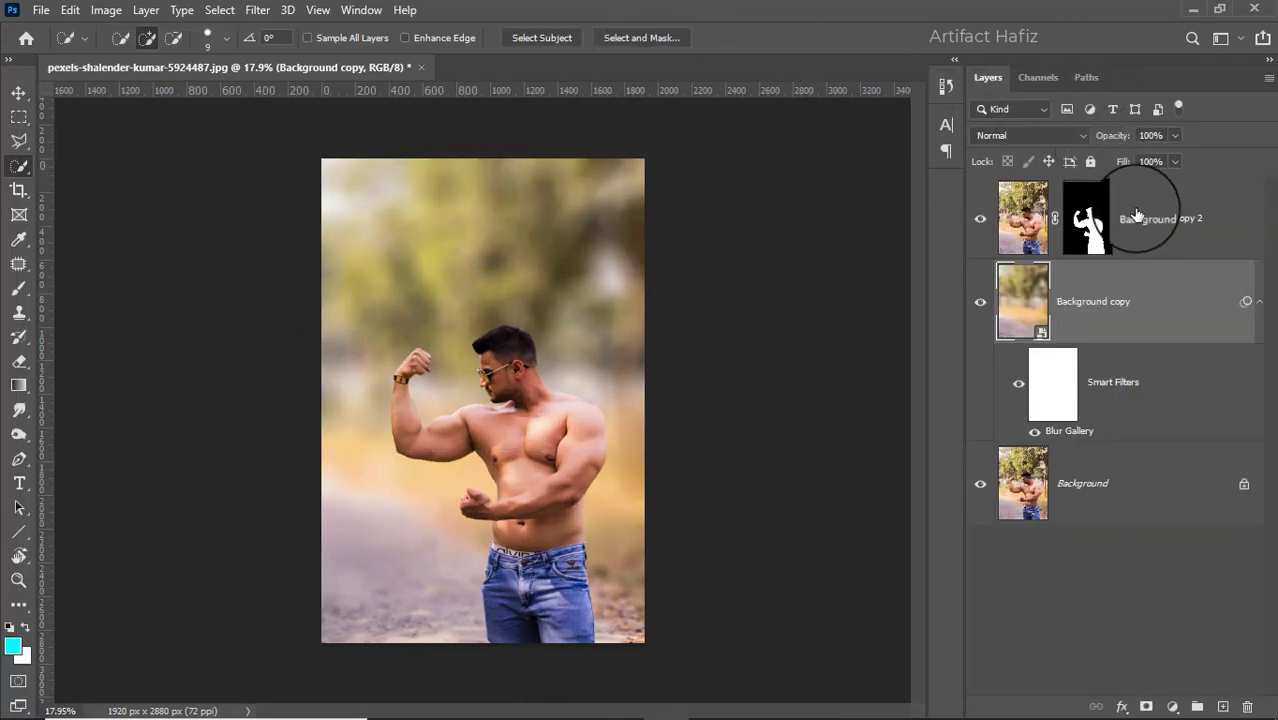
click(1160, 215)
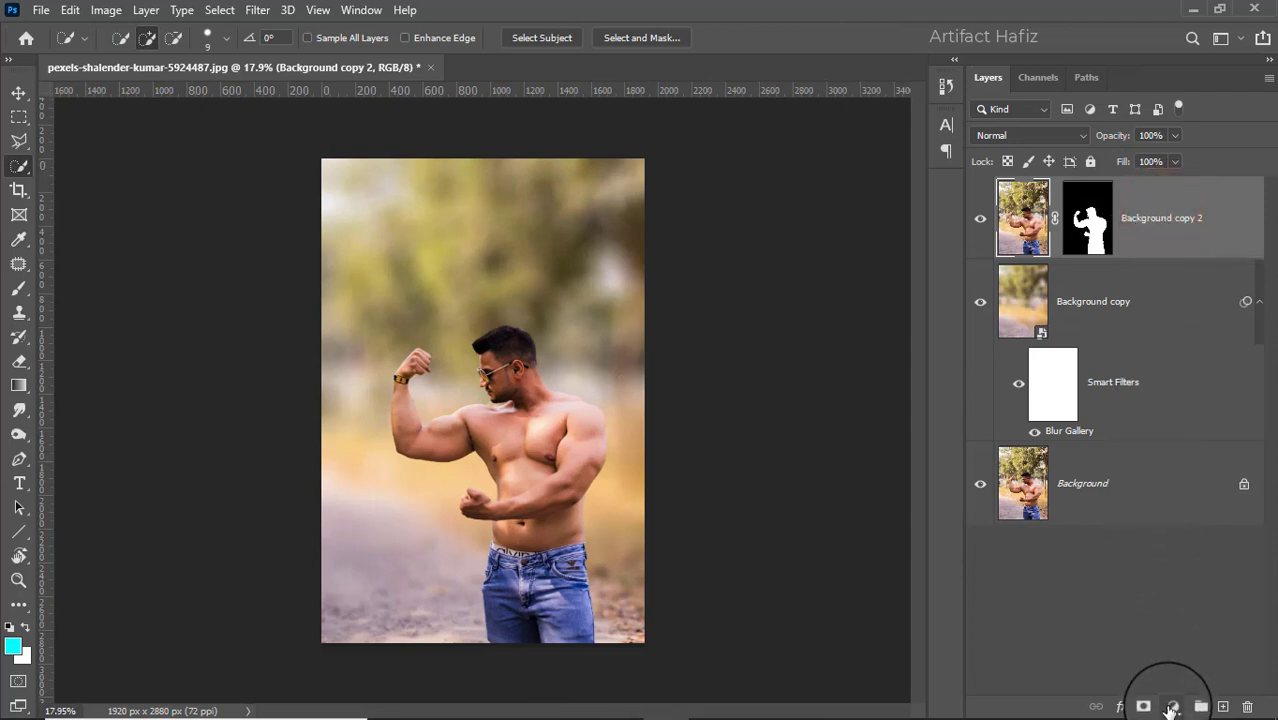
click(1172, 708)
click(1100, 466)
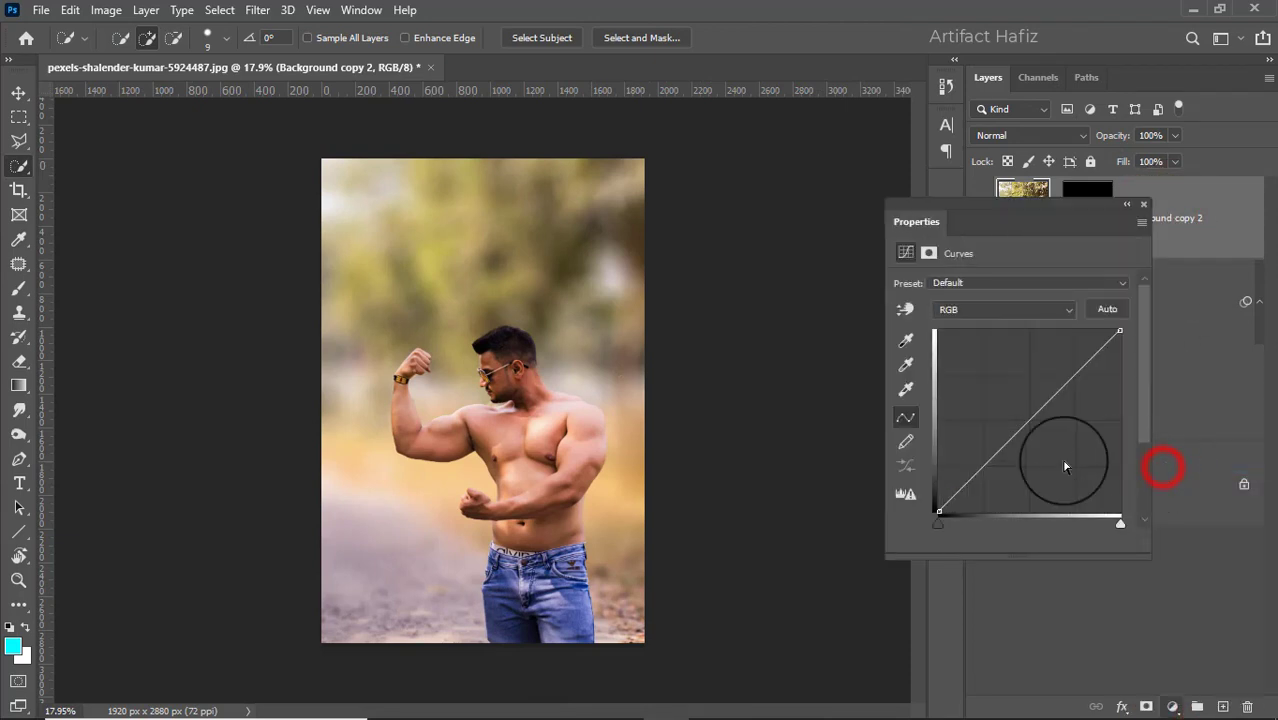
Step: Shape the Curves 1 RGB curve into a gentle S by slightly lowering the shadow point and raising the highlight point
click(983, 466)
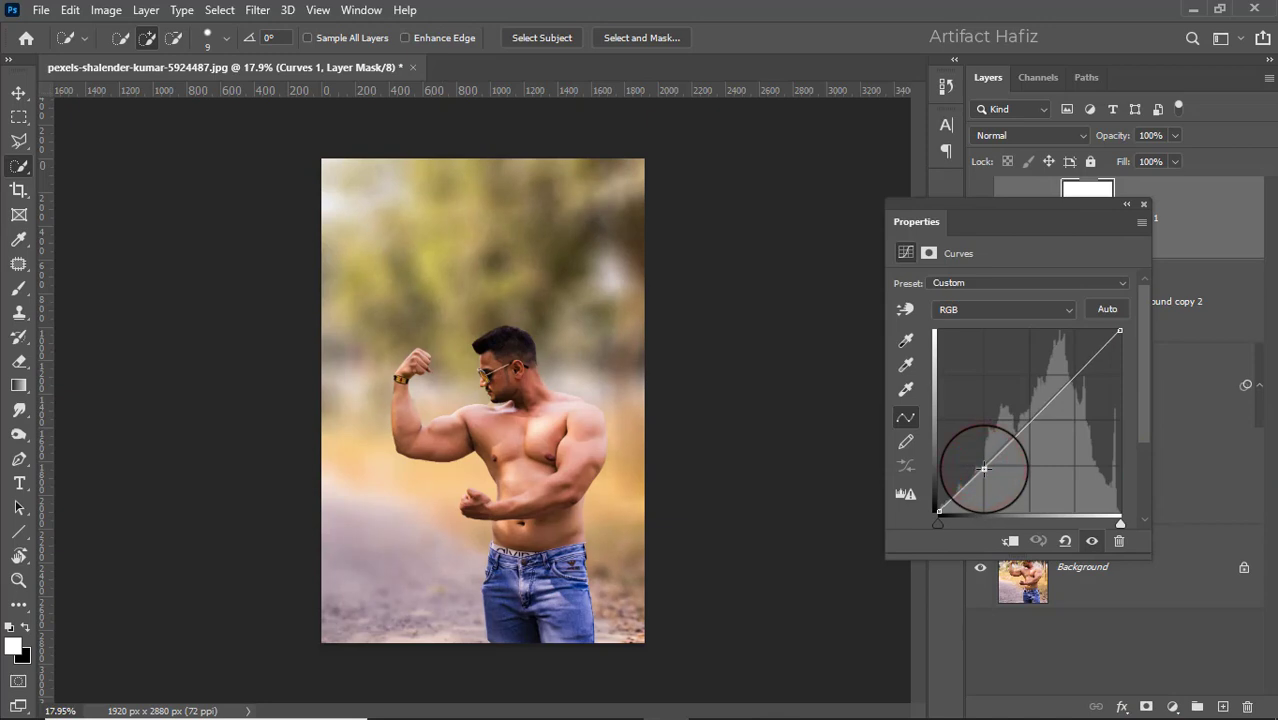
click(1080, 364)
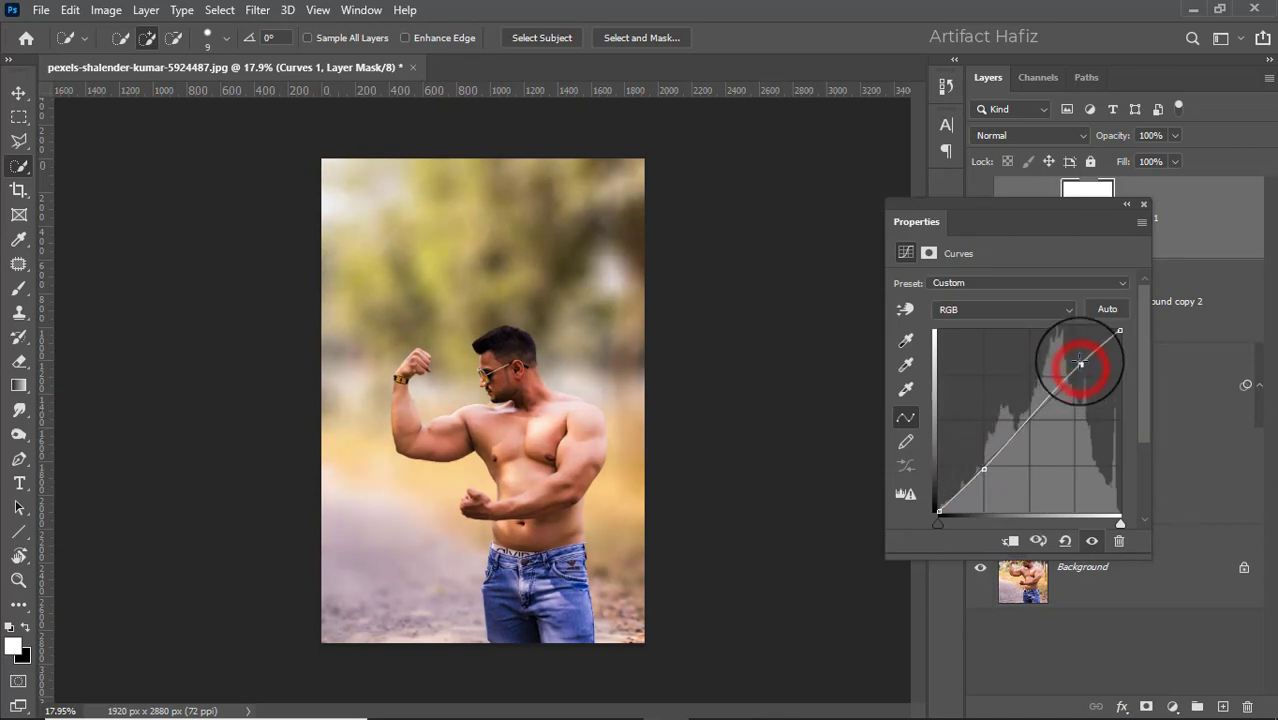
drag(1080, 364, 1080, 357)
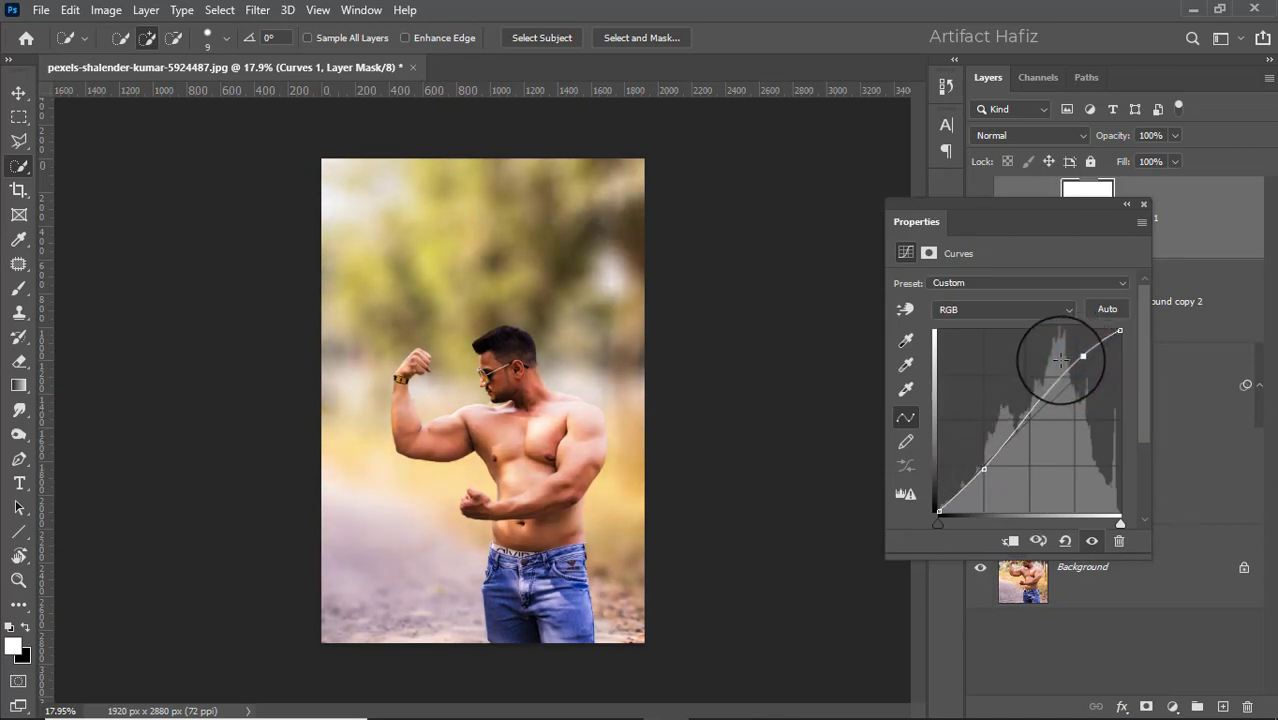
drag(983, 464, 985, 471)
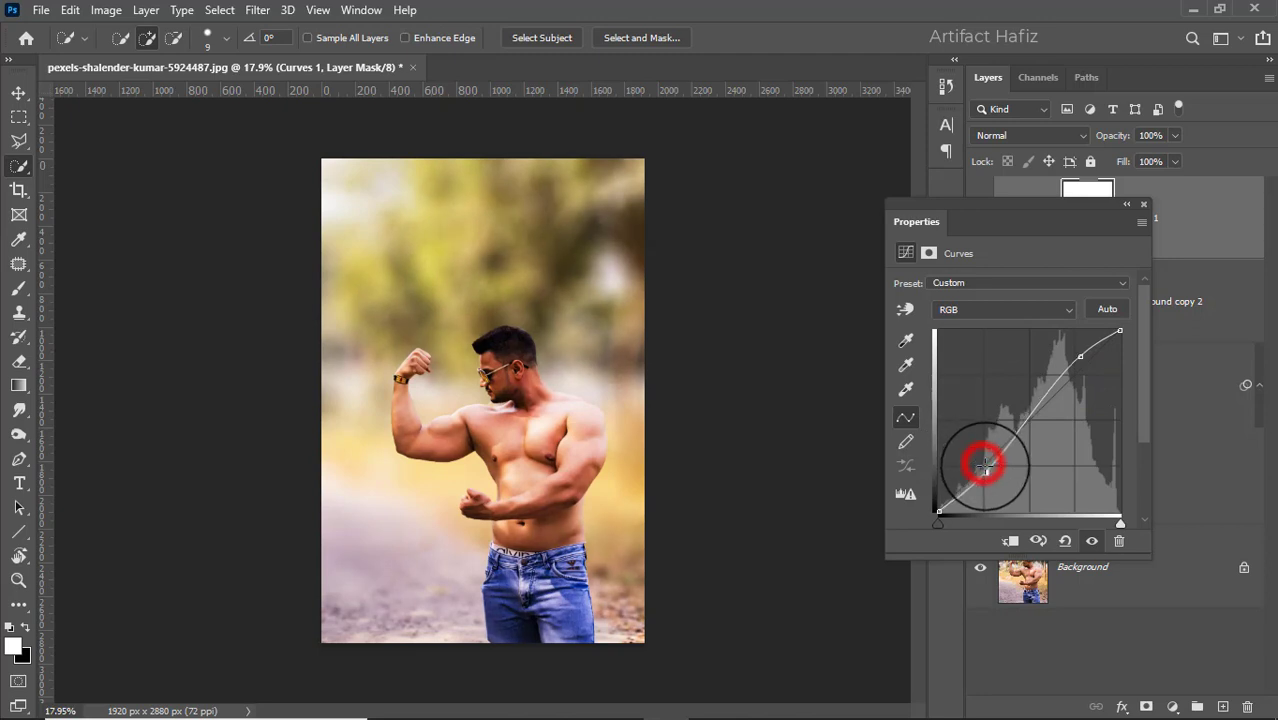
click(1145, 205)
Step: Stamp all visible layers into a new layer above Curves 1 and convert that layer for Smart Filters
click(1158, 207)
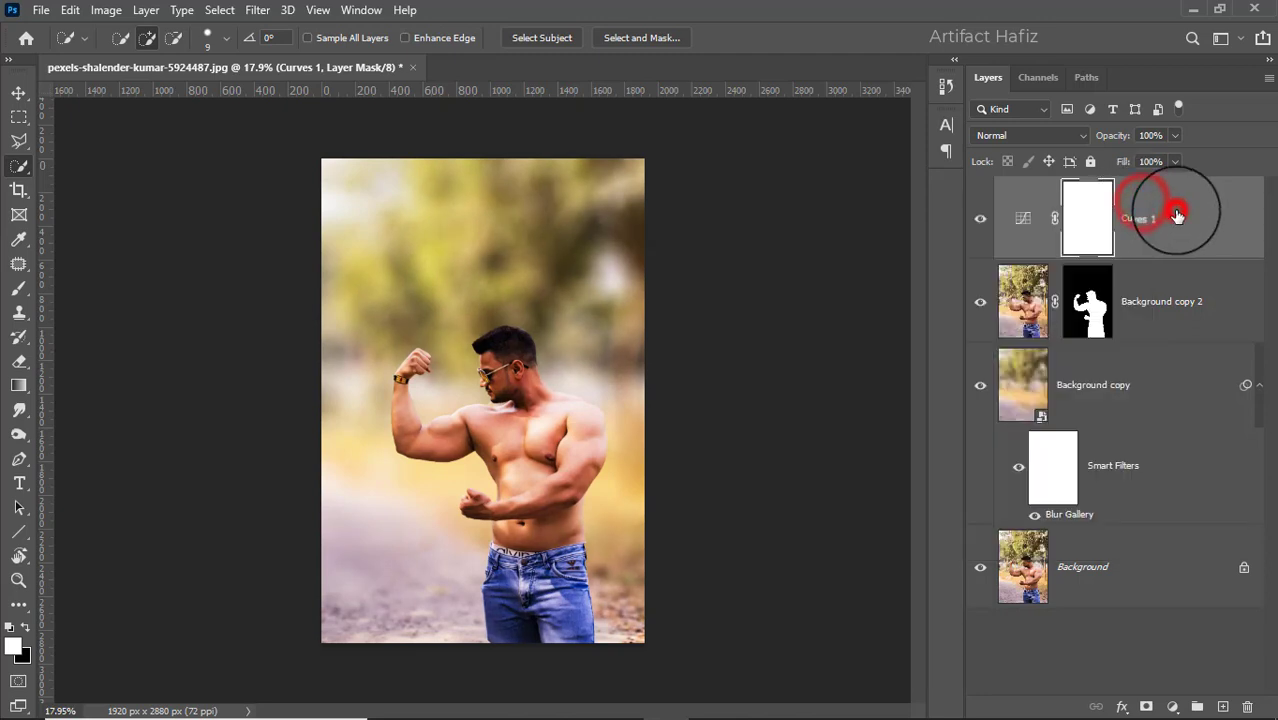
key(ctrl+alt+shift+e)
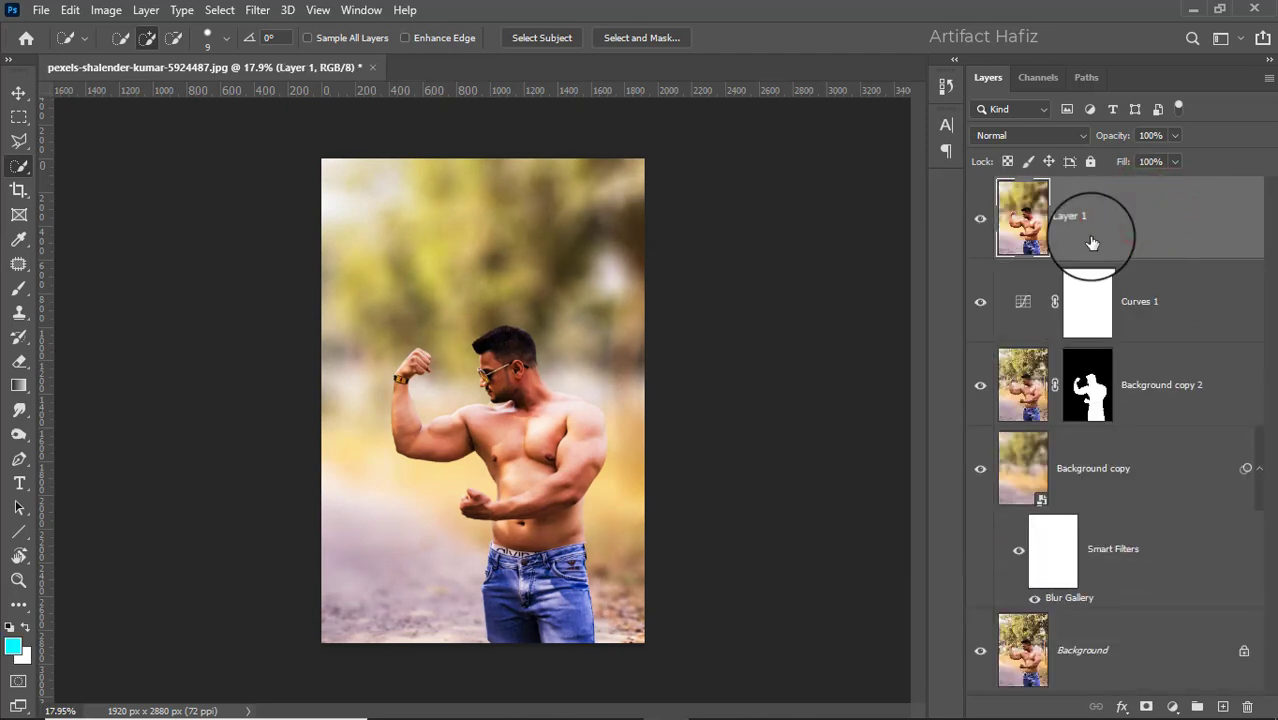
click(262, 12)
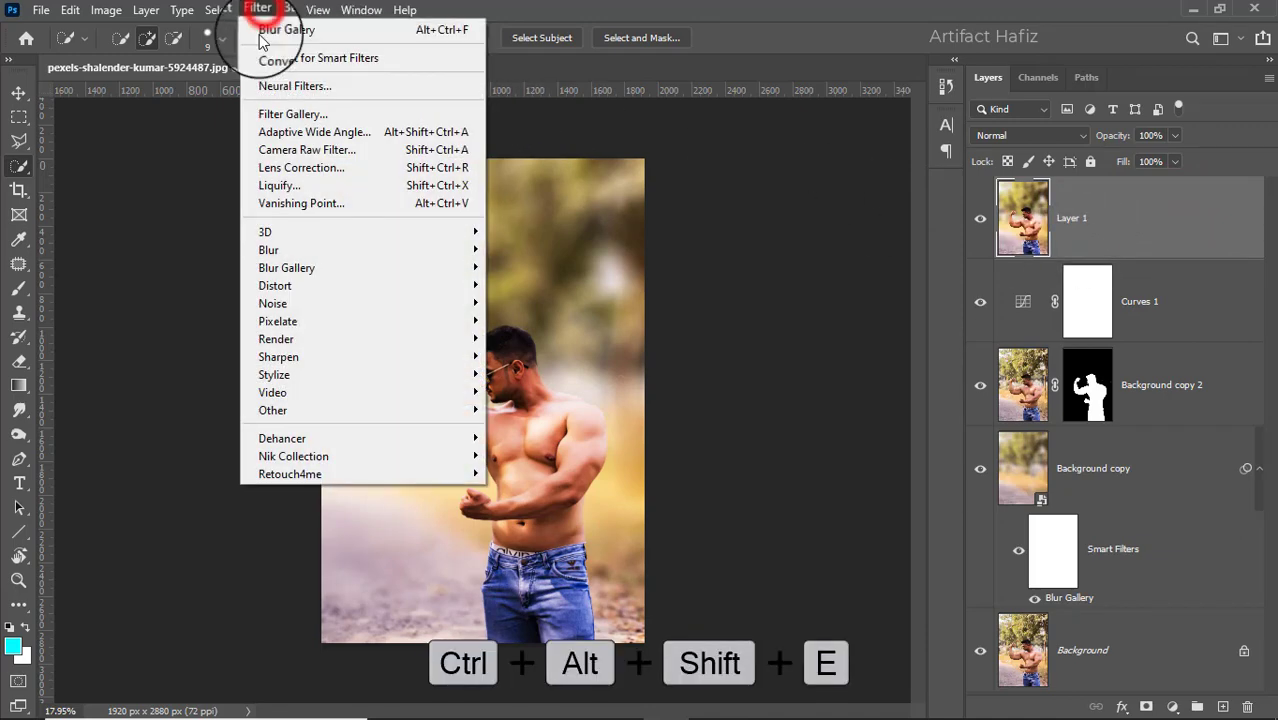
click(269, 59)
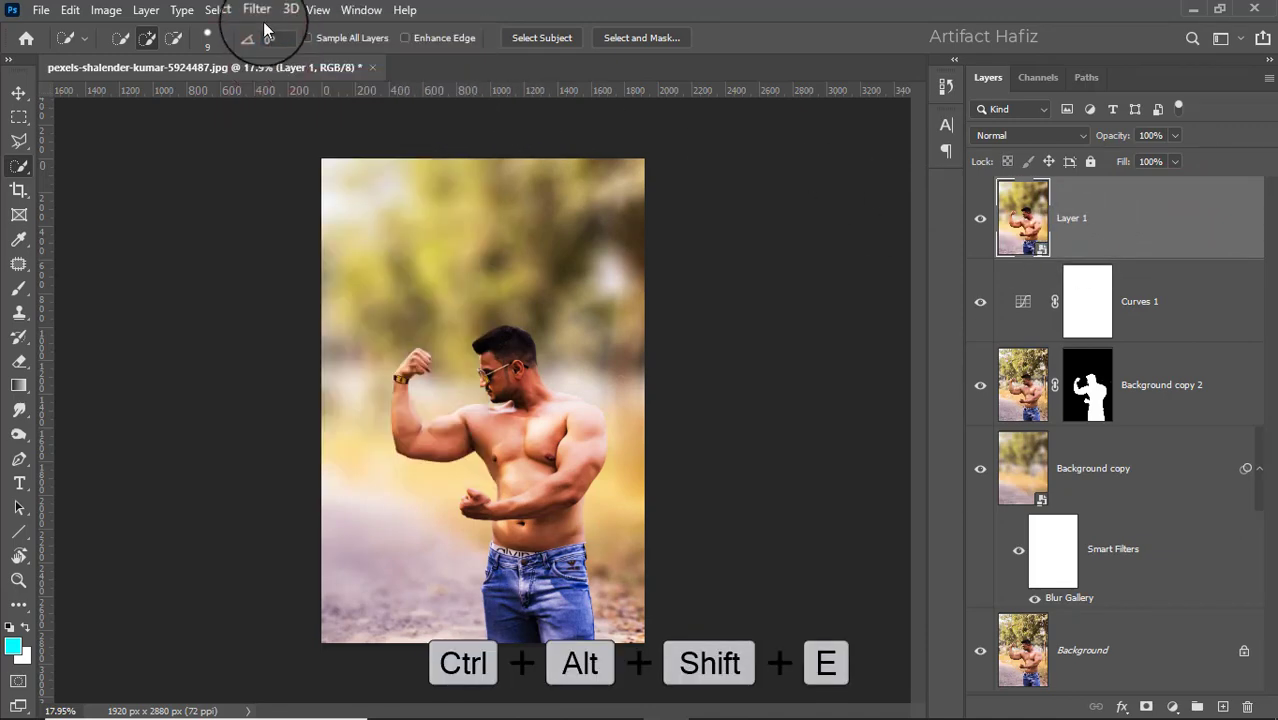
Step: Add a Camera Raw filter to Layer 1 with Exposure -0.25, Highlights -36, Shadows +13, Whites +20 and Blacks +38
click(257, 12)
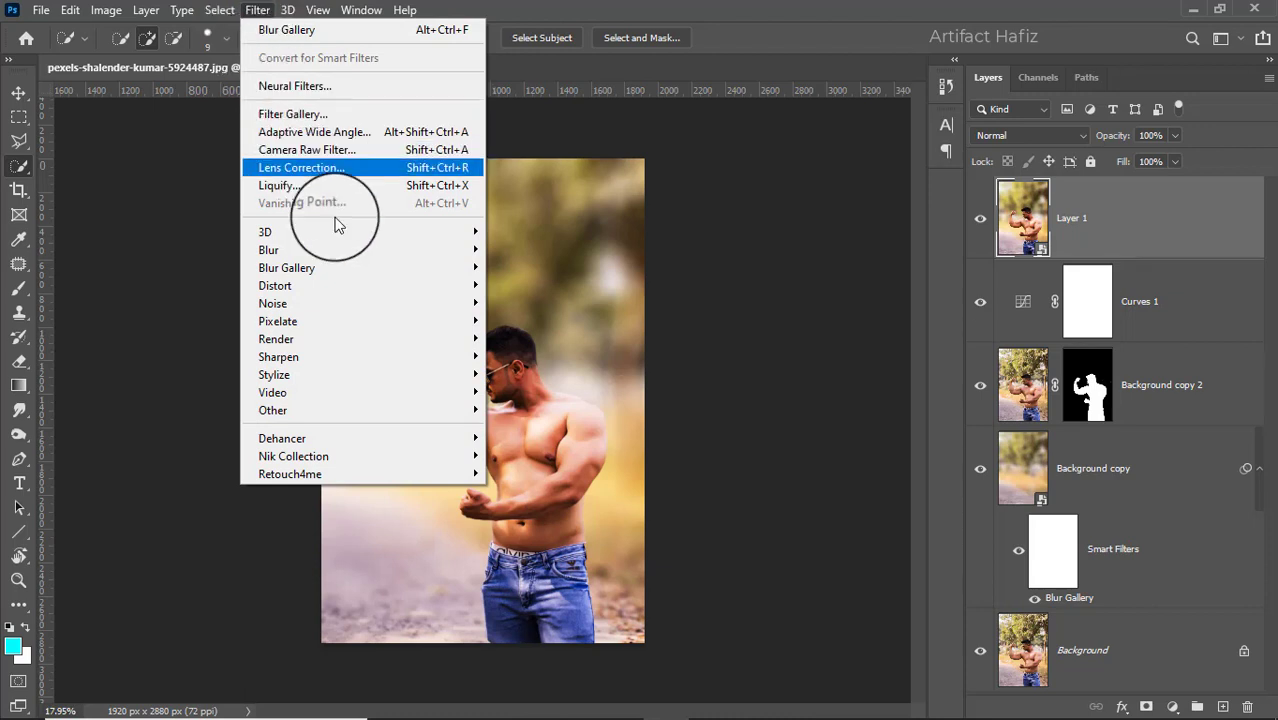
click(334, 149)
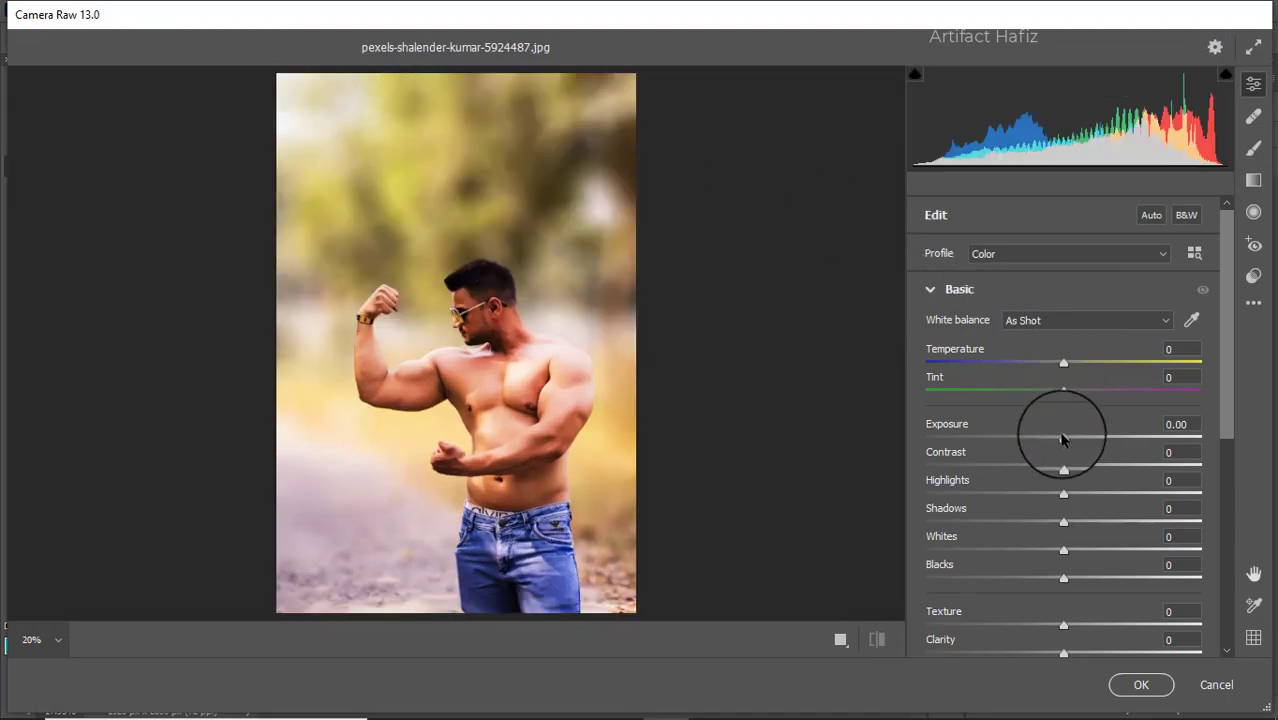
drag(1061, 436, 1117, 578)
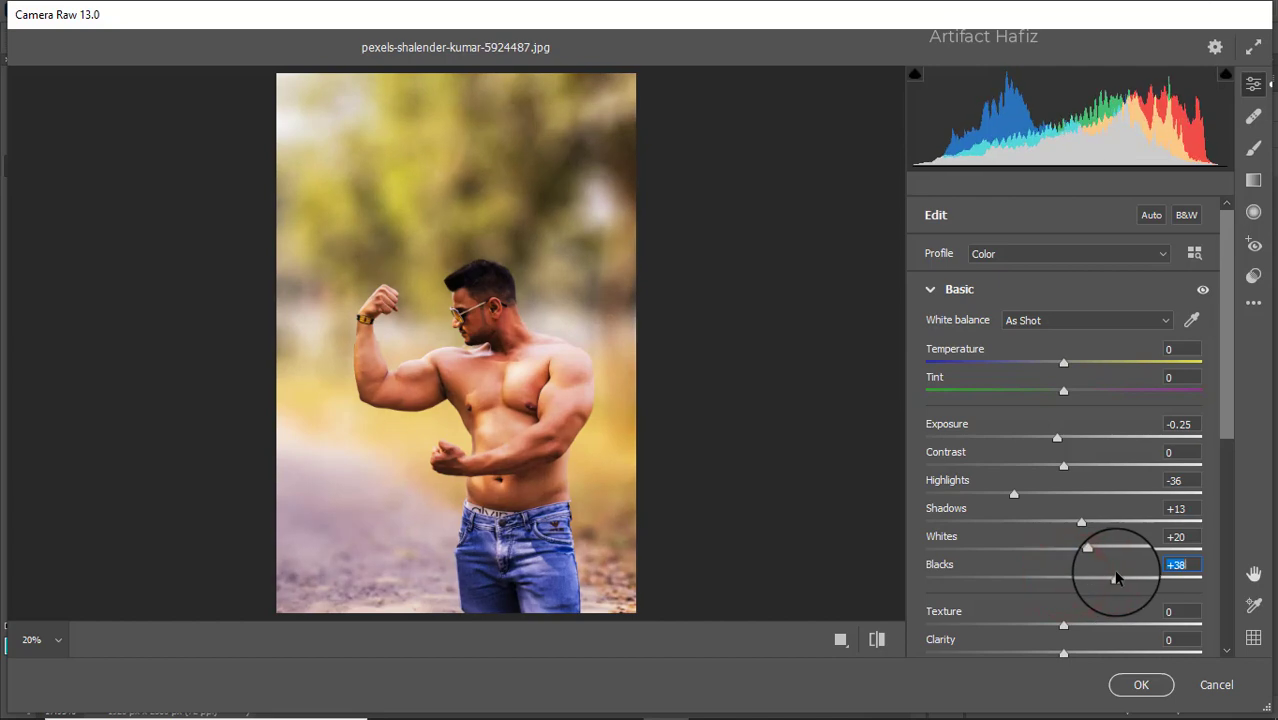
Step: Set Texture to -7, Clarity to +7, Dehaze to +7 and Vibrance to +26 in the Basic adjustments
scroll(1105, 480, down, 6)
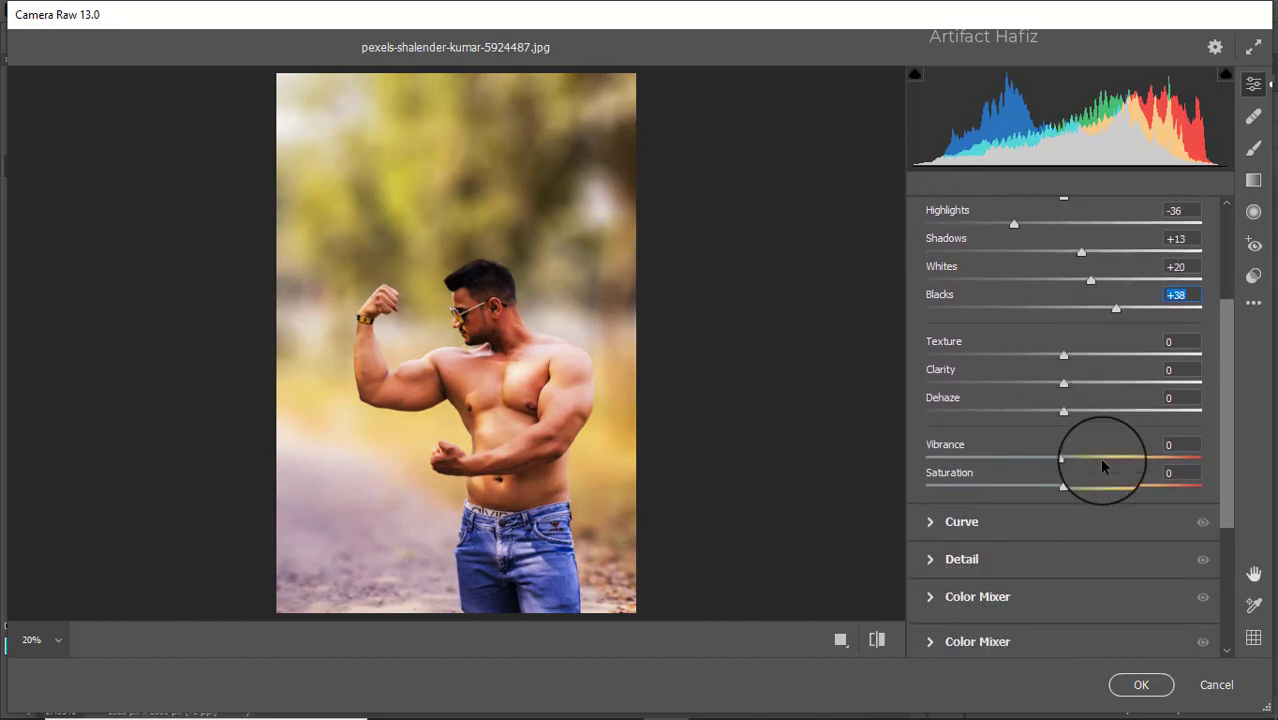
mouse_move(1063, 355)
mouse_down()
mouse_move(1053, 375)
mouse_move(1072, 386)
mouse_move(1080, 460)
mouse_move(1095, 463)
mouse_up()
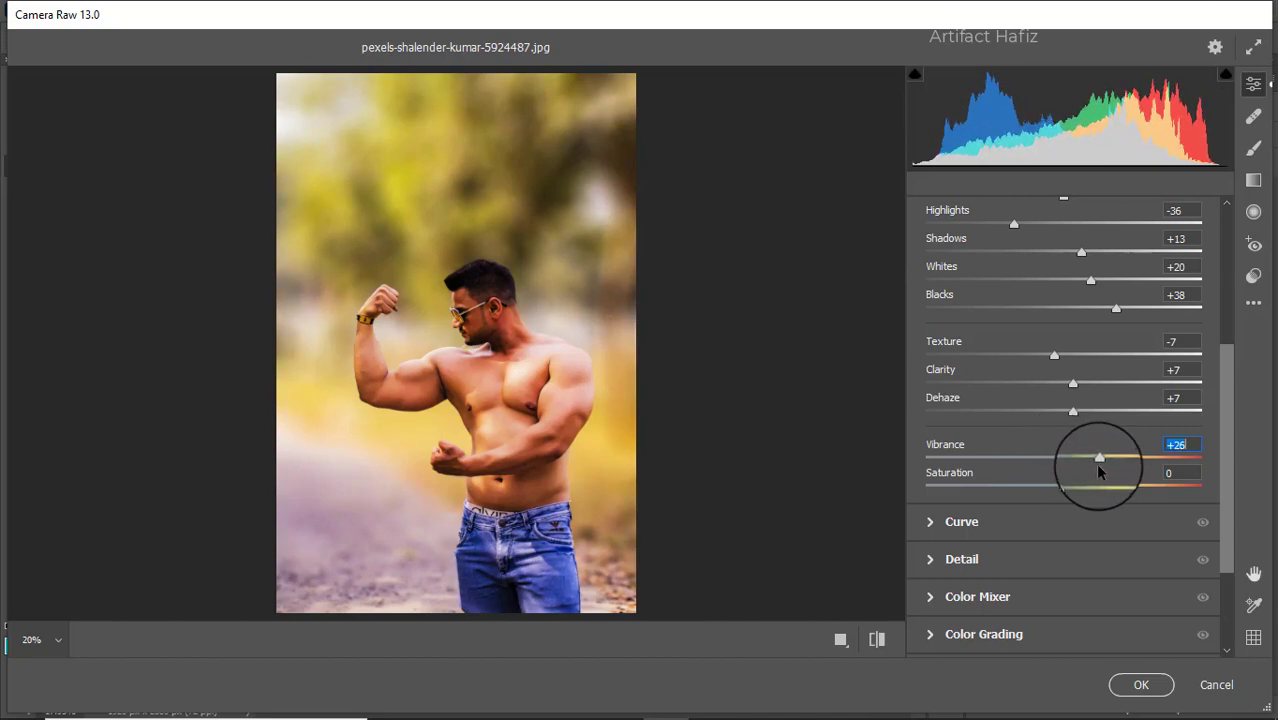
Step: Add contrast with the RGB point curve by anchoring a shadow point and slightly raising a highlight point
click(962, 522)
click(1016, 473)
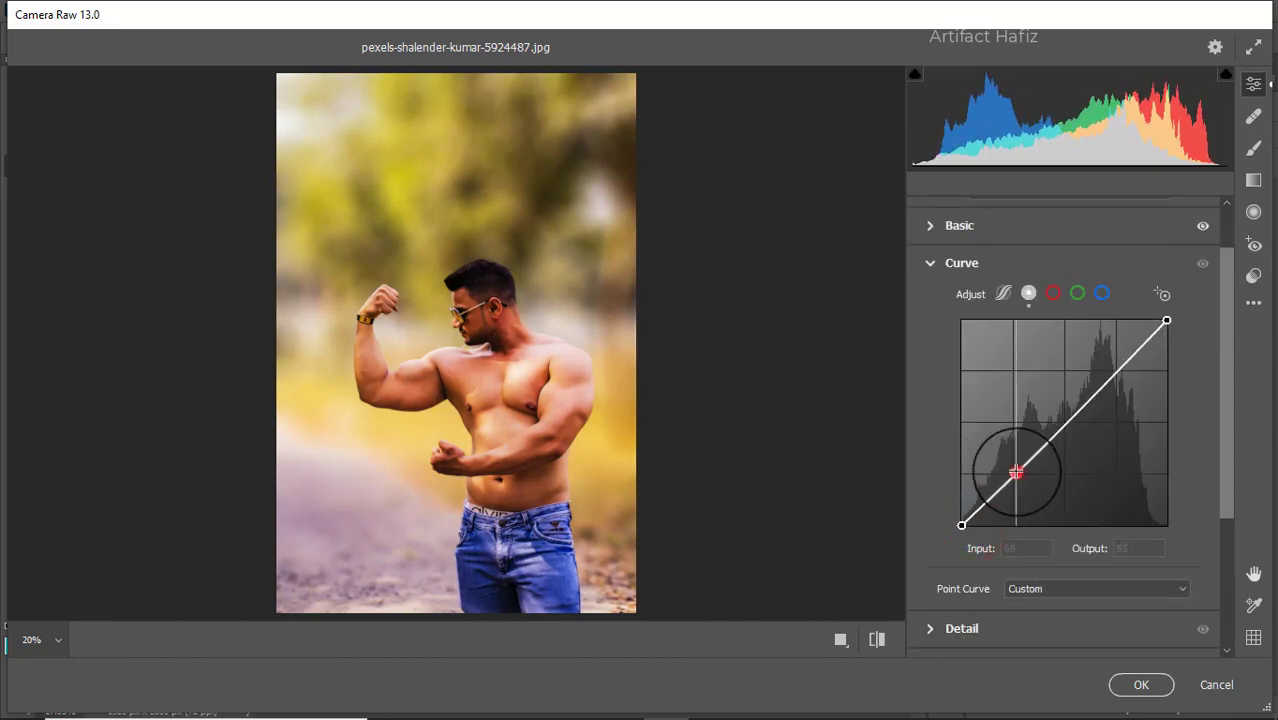
drag(1111, 371, 1117, 366)
Step: Raise the blue curve's black point to output 19 and add a point at input 61, output 71
click(1101, 293)
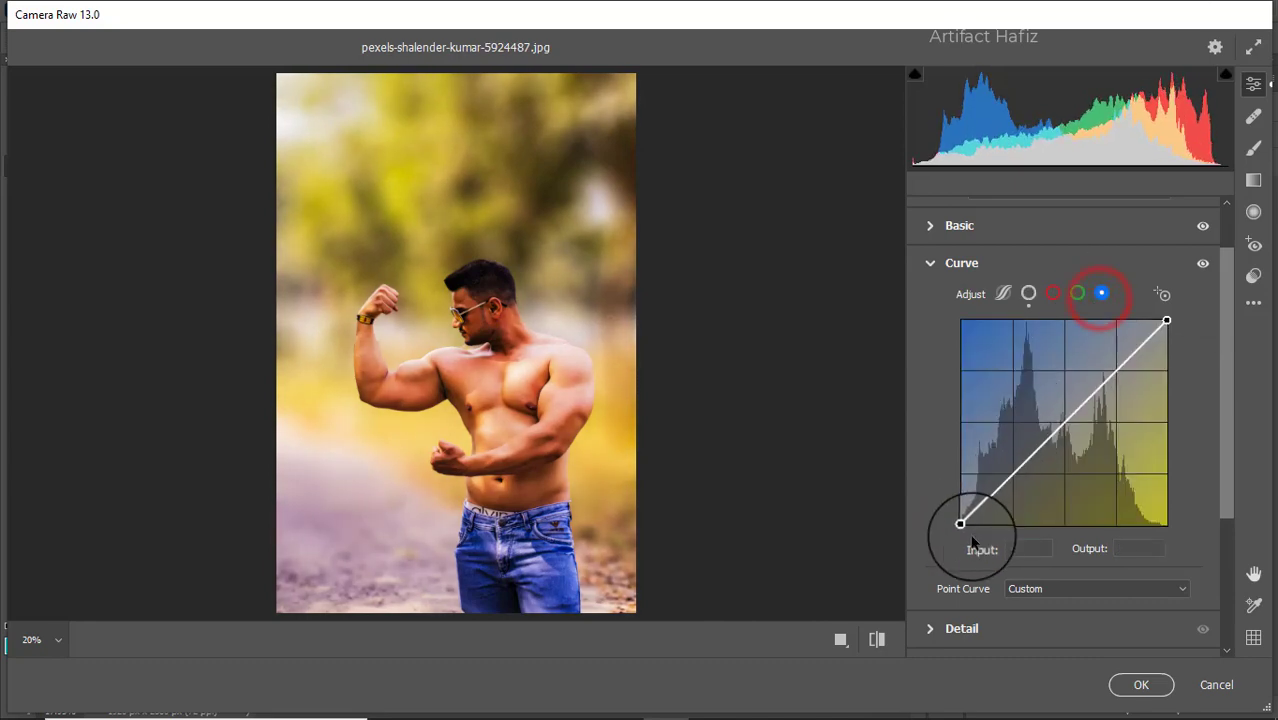
drag(961, 525, 961, 510)
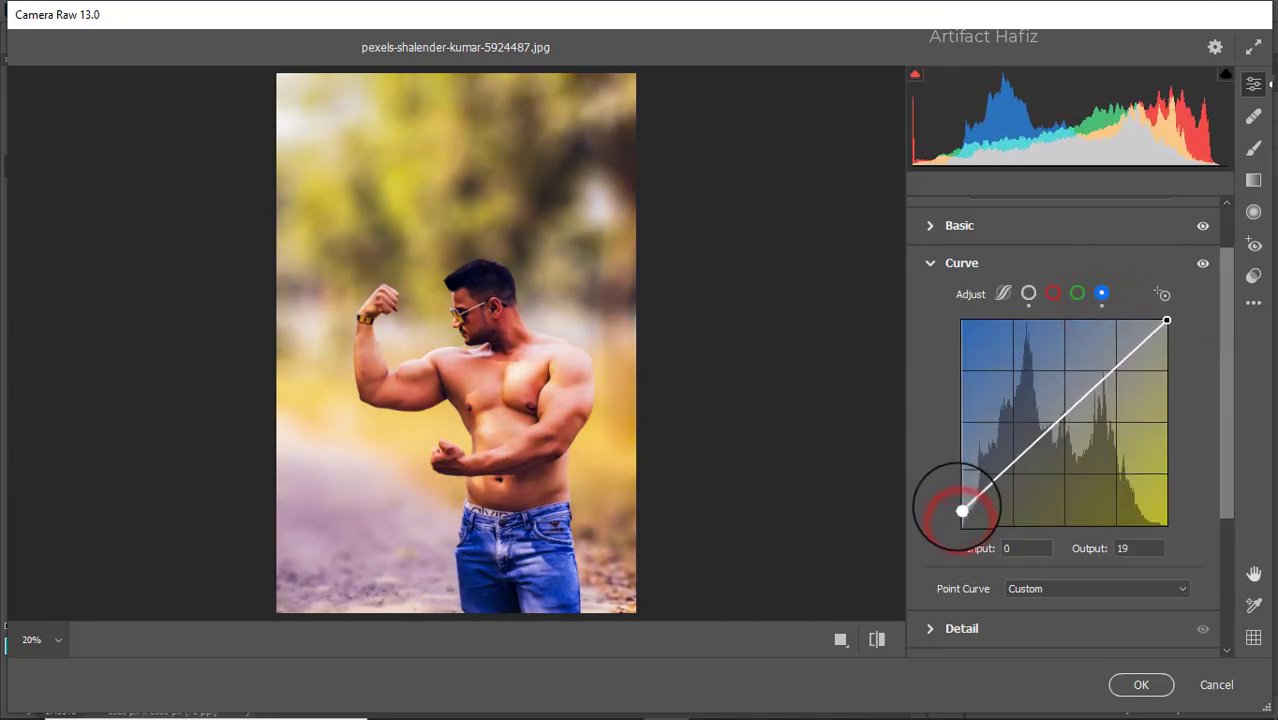
click(1006, 466)
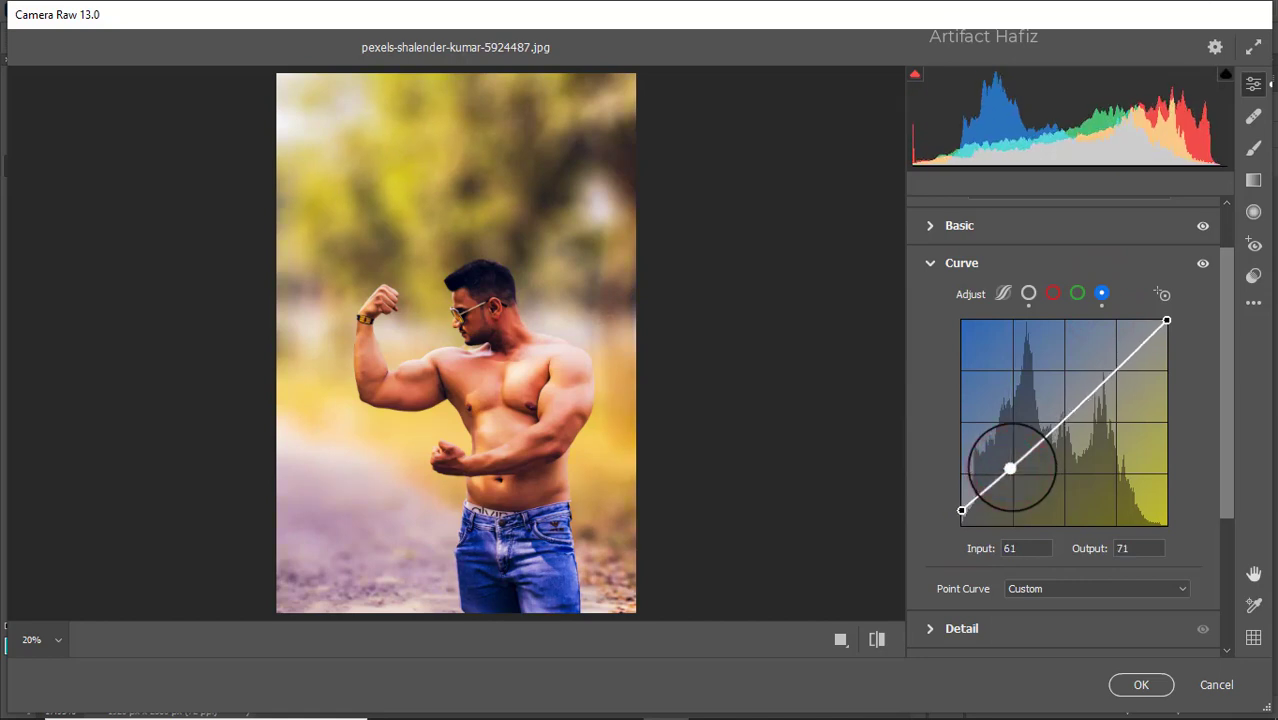
Step: Set Sharpening to 6, Noise Reduction to 10 and Color Noise Reduction to 10 in the Detail adjustments
click(938, 628)
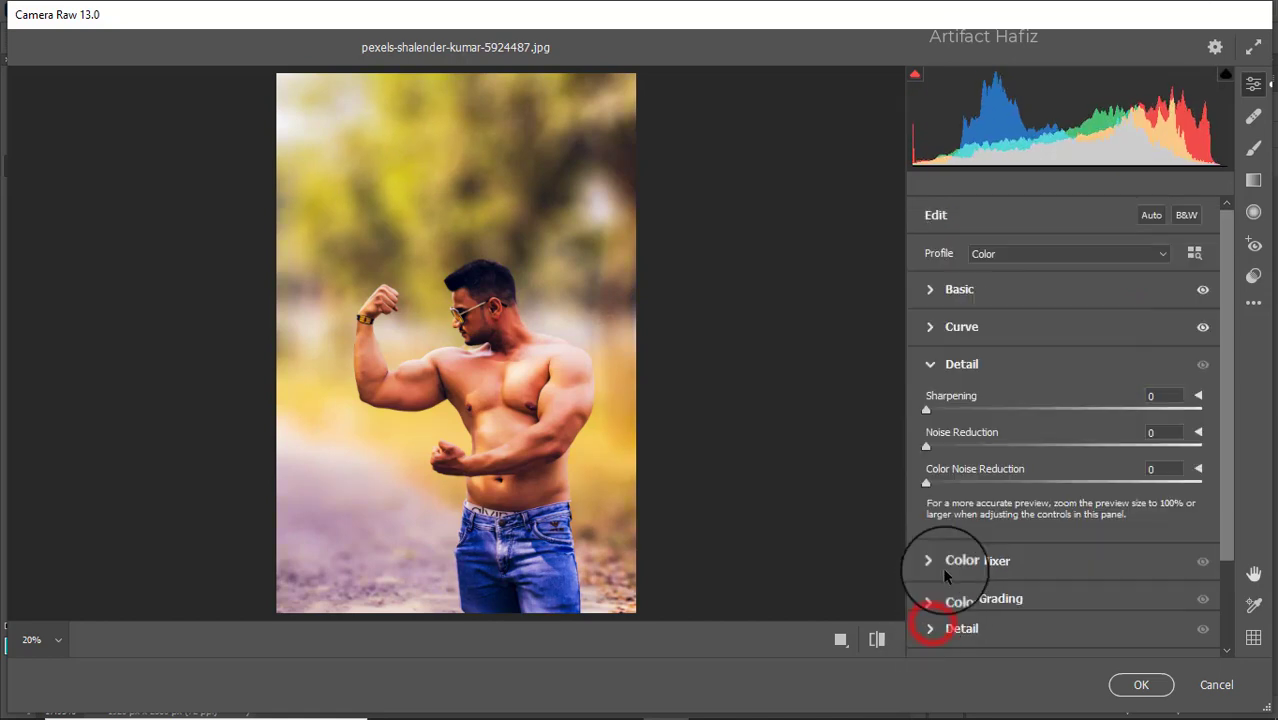
drag(926, 410, 933, 409)
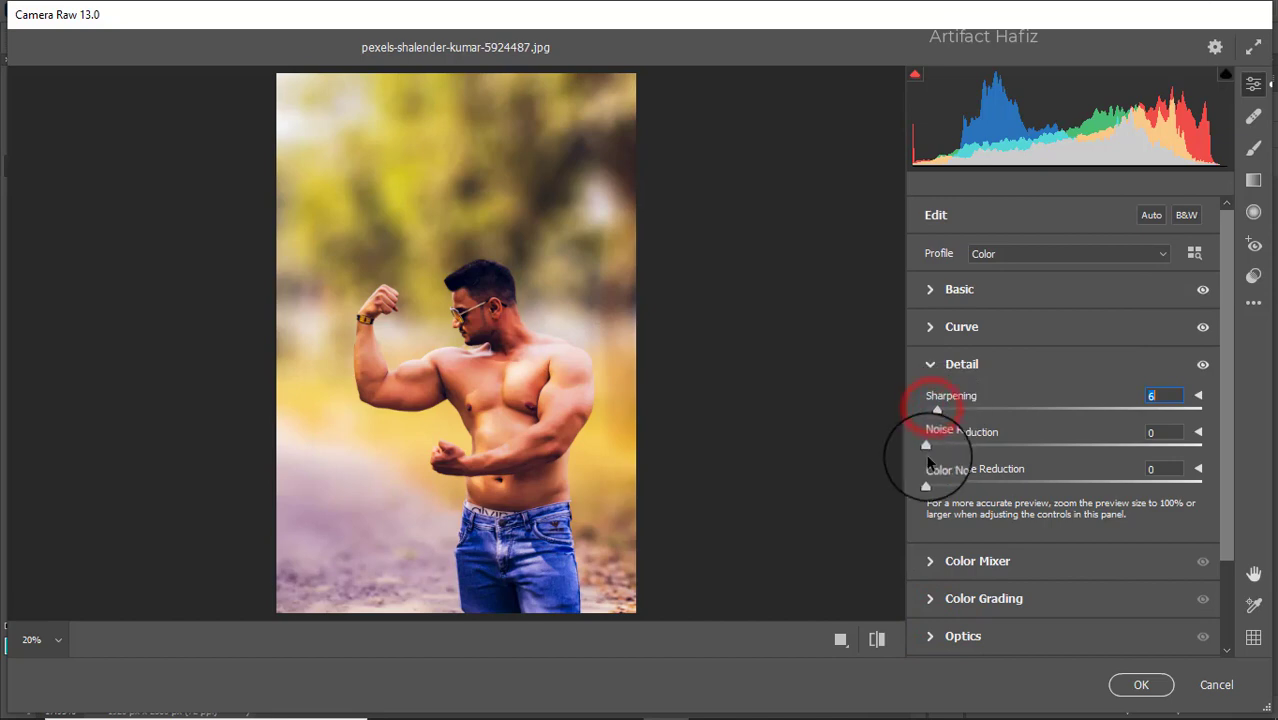
click(927, 447)
drag(937, 481, 951, 490)
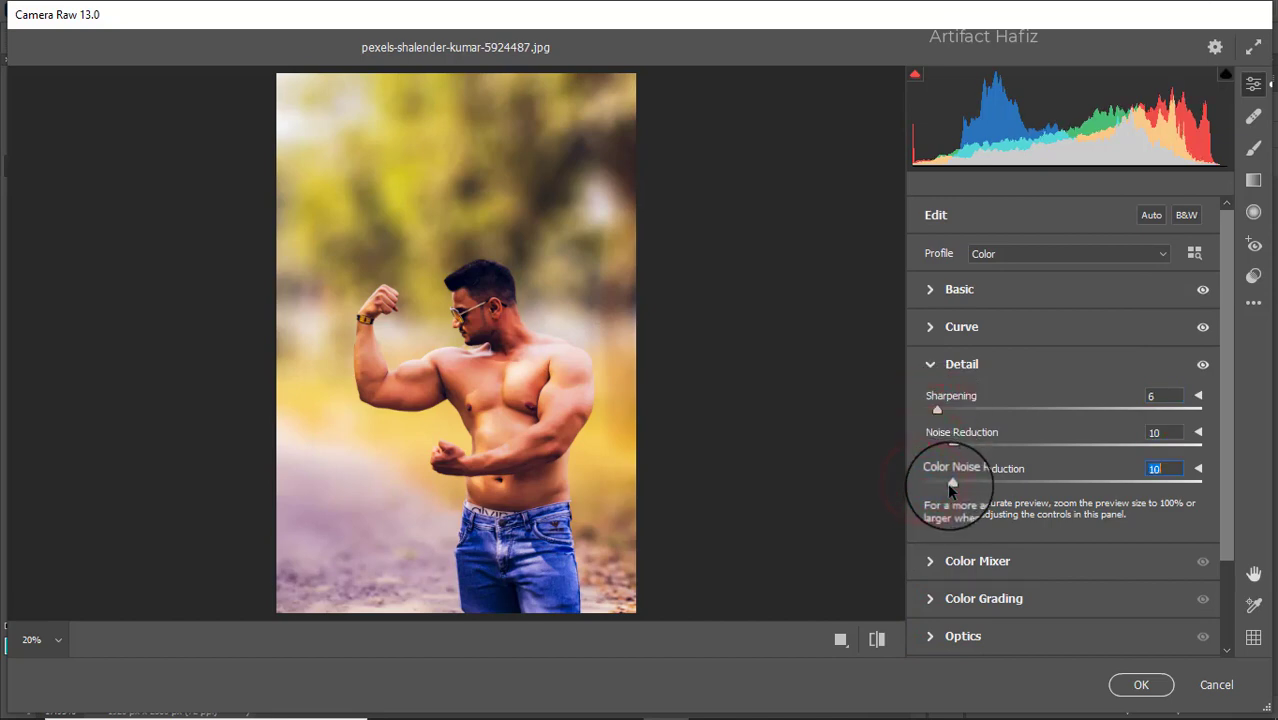
Step: Set the Color Mixer saturation to Reds -22, Oranges -24, Yellows -49, Greens +8, Aquas +7 and Blues -27
click(932, 562)
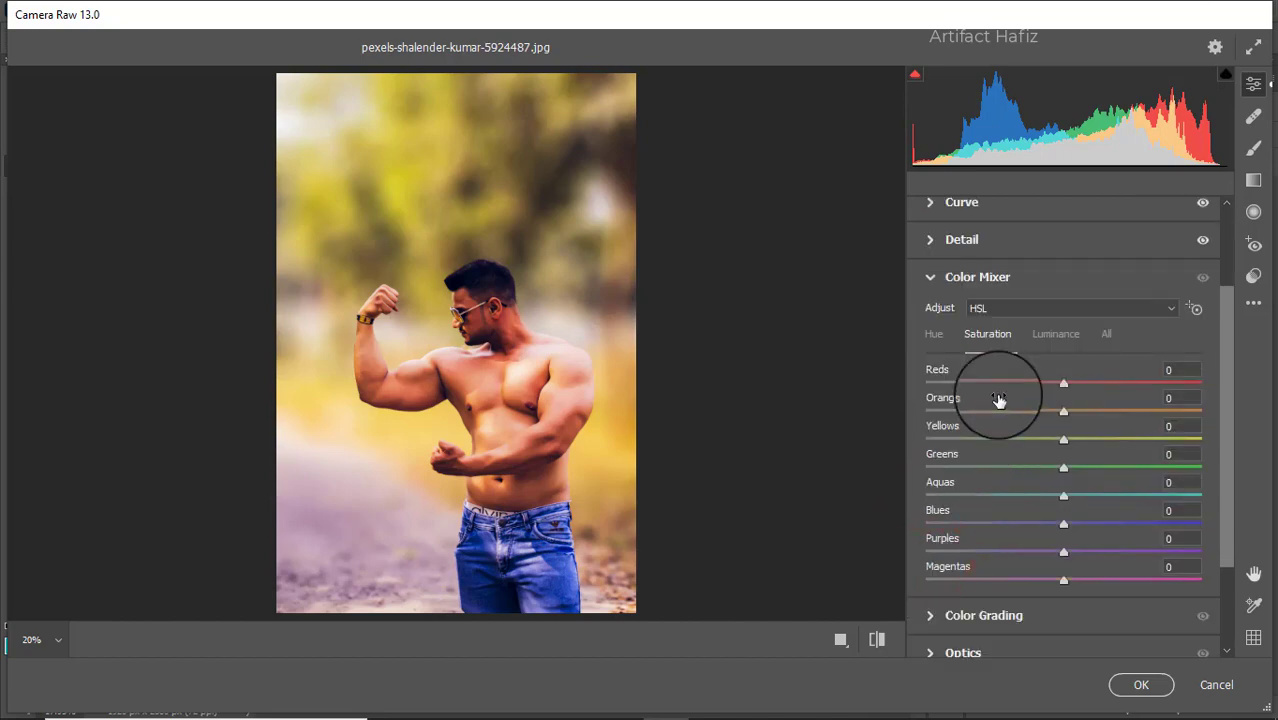
drag(1063, 383, 995, 443)
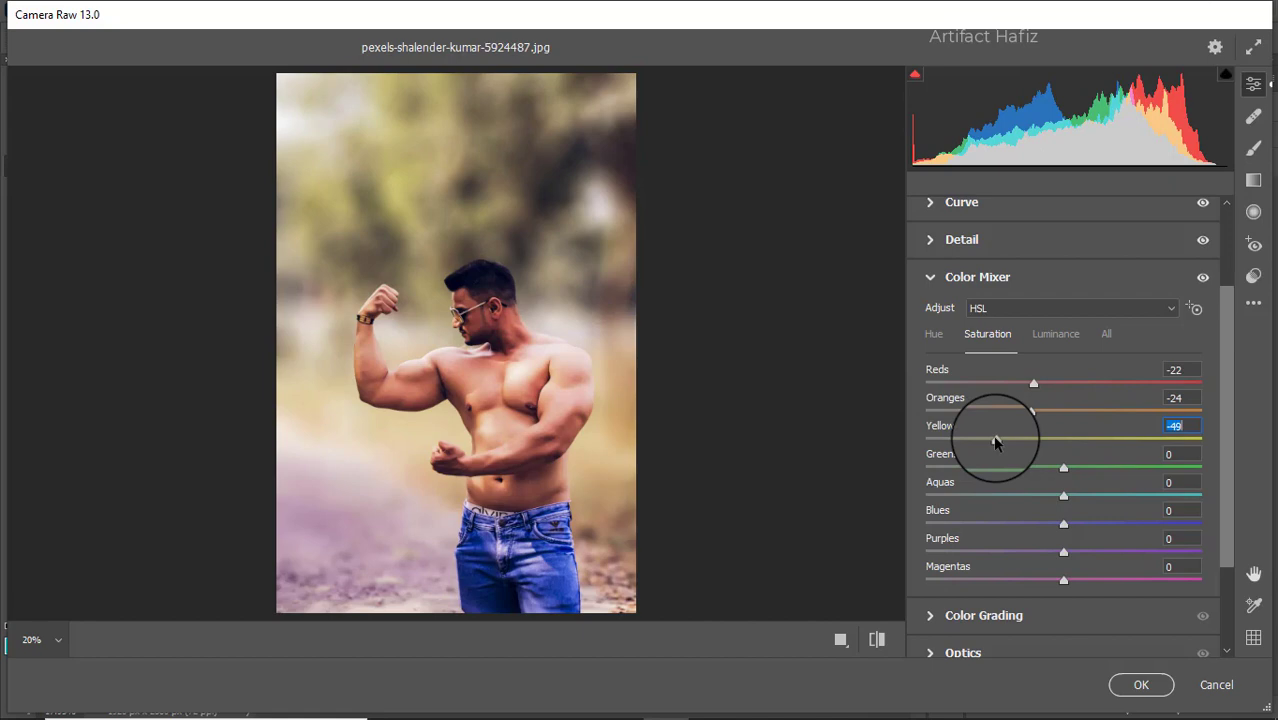
drag(1063, 467, 1035, 345)
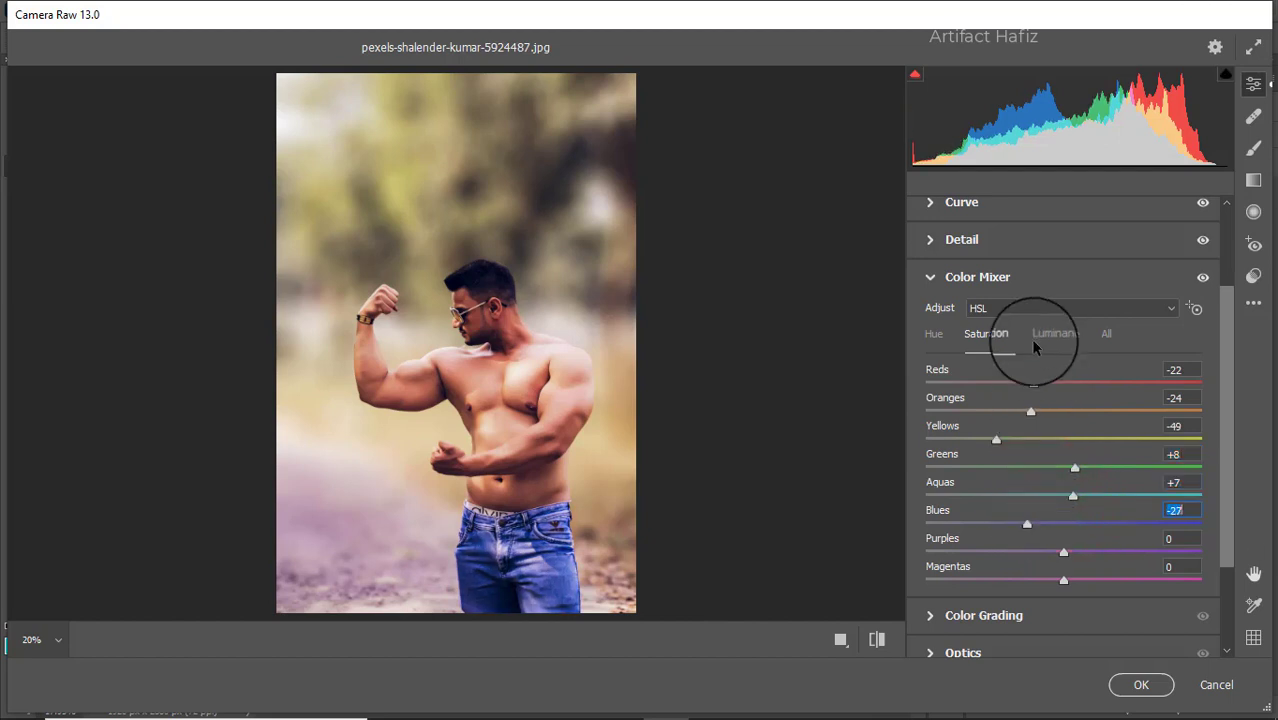
Step: Set the Color Mixer luminance to Oranges +33, Reds +90 and Yellows -24, then adjust the Greens and lower the Aquas
click(1036, 333)
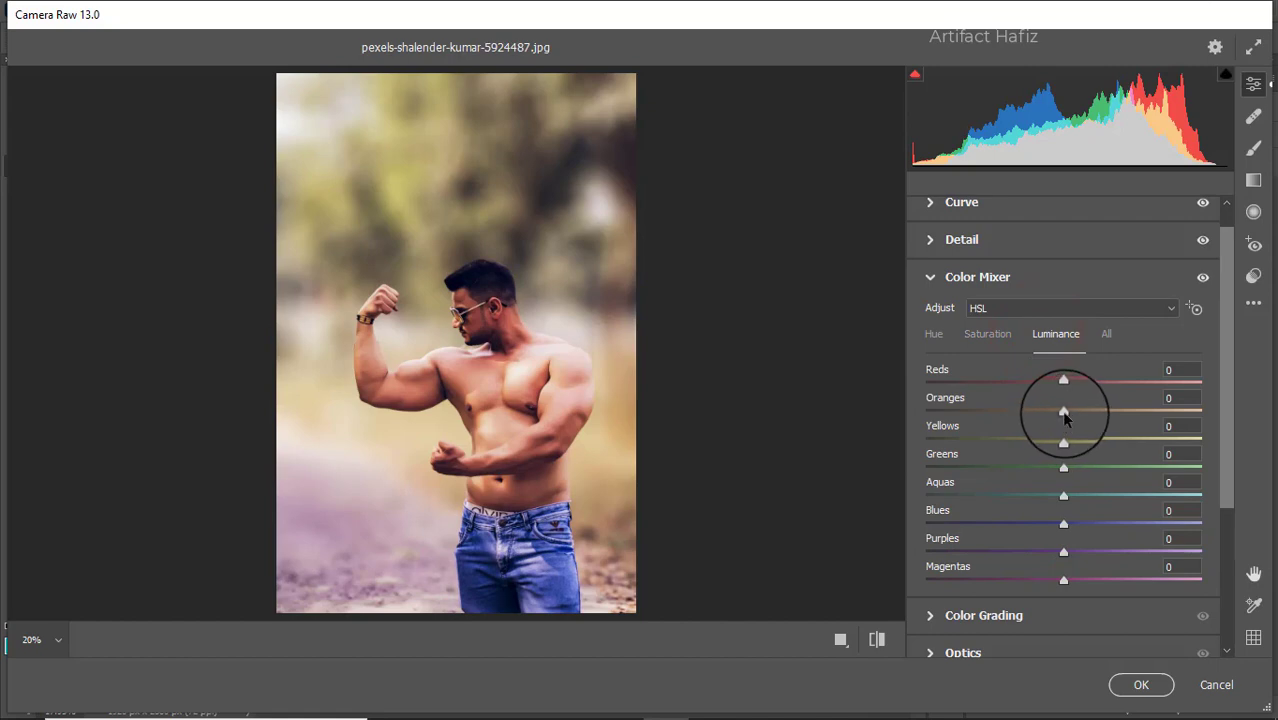
drag(1065, 412, 1110, 430)
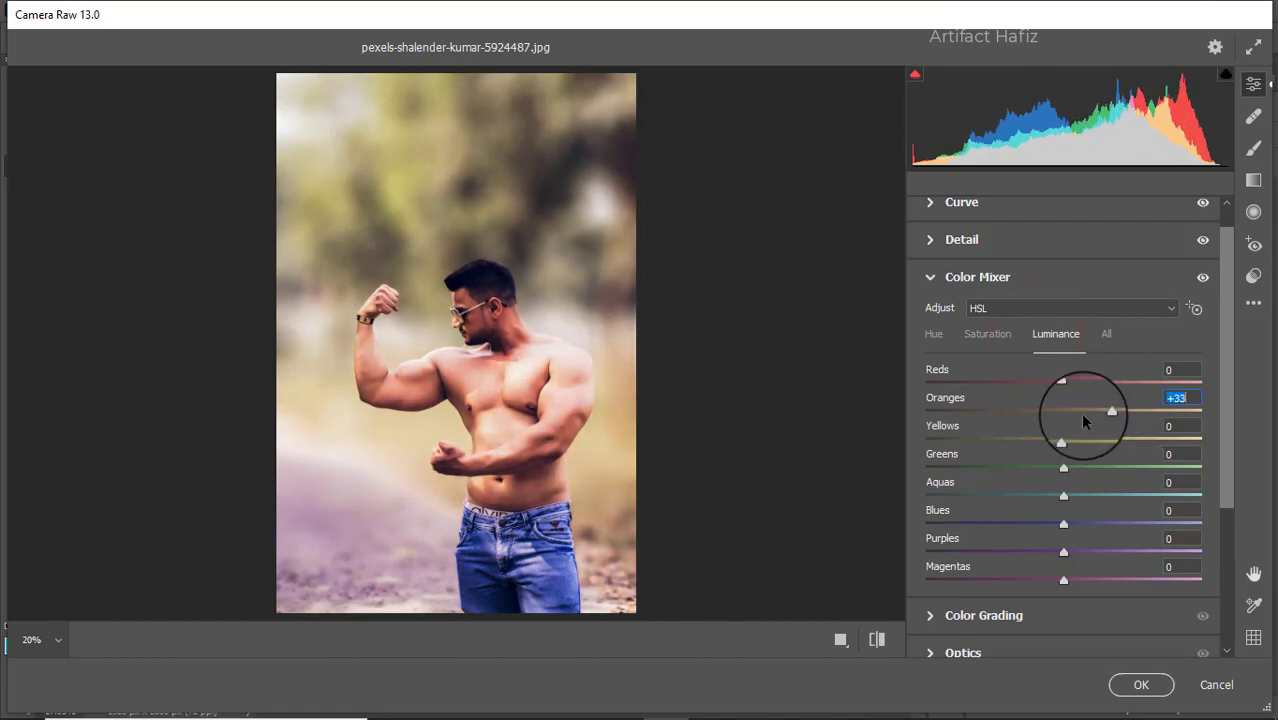
drag(1061, 381, 1180, 382)
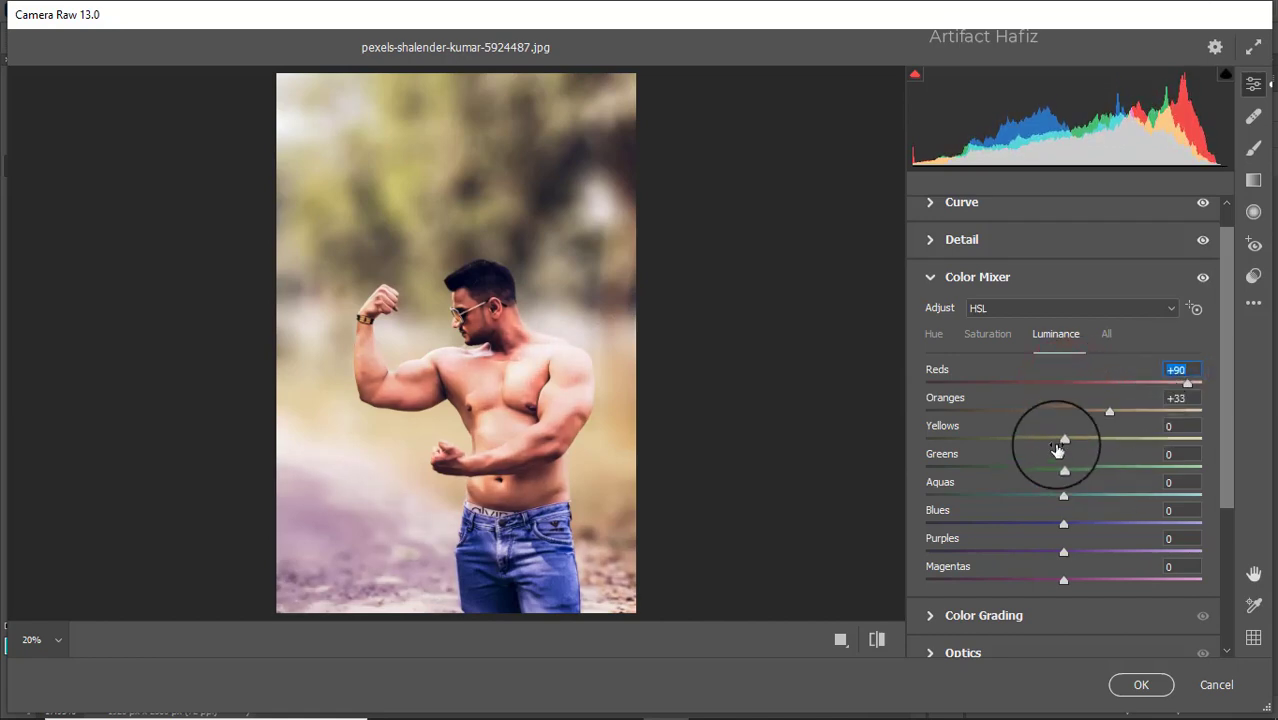
drag(1062, 440, 1029, 441)
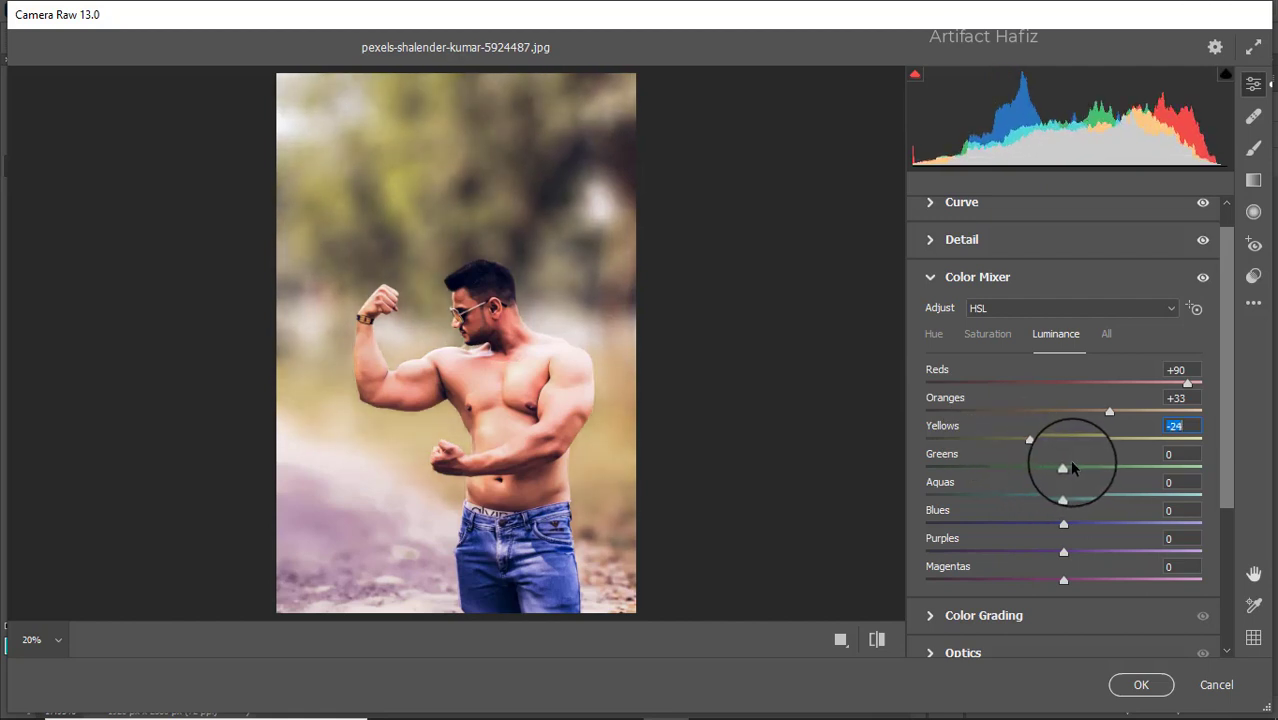
drag(1066, 467, 978, 496)
Step: Set the Color Mixer hue to Aquas -28, Purples -17 and Blues -58
click(935, 337)
drag(1079, 507, 1021, 500)
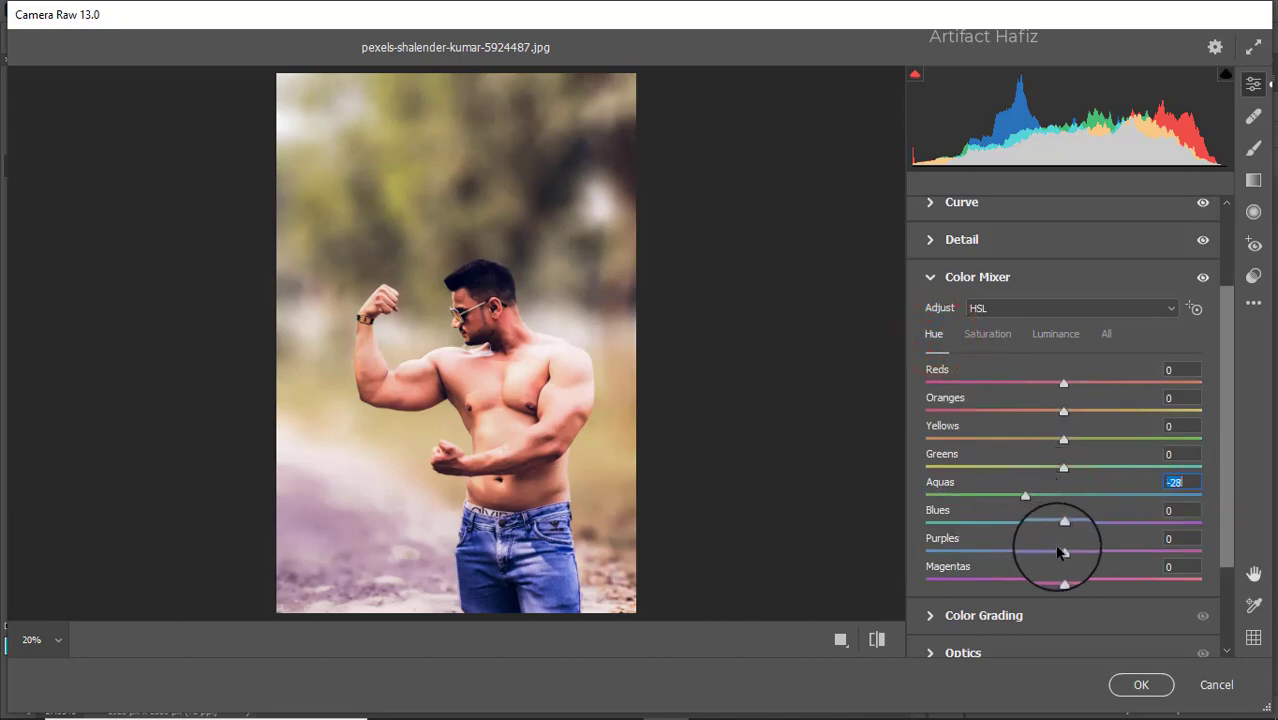
drag(1063, 551, 984, 524)
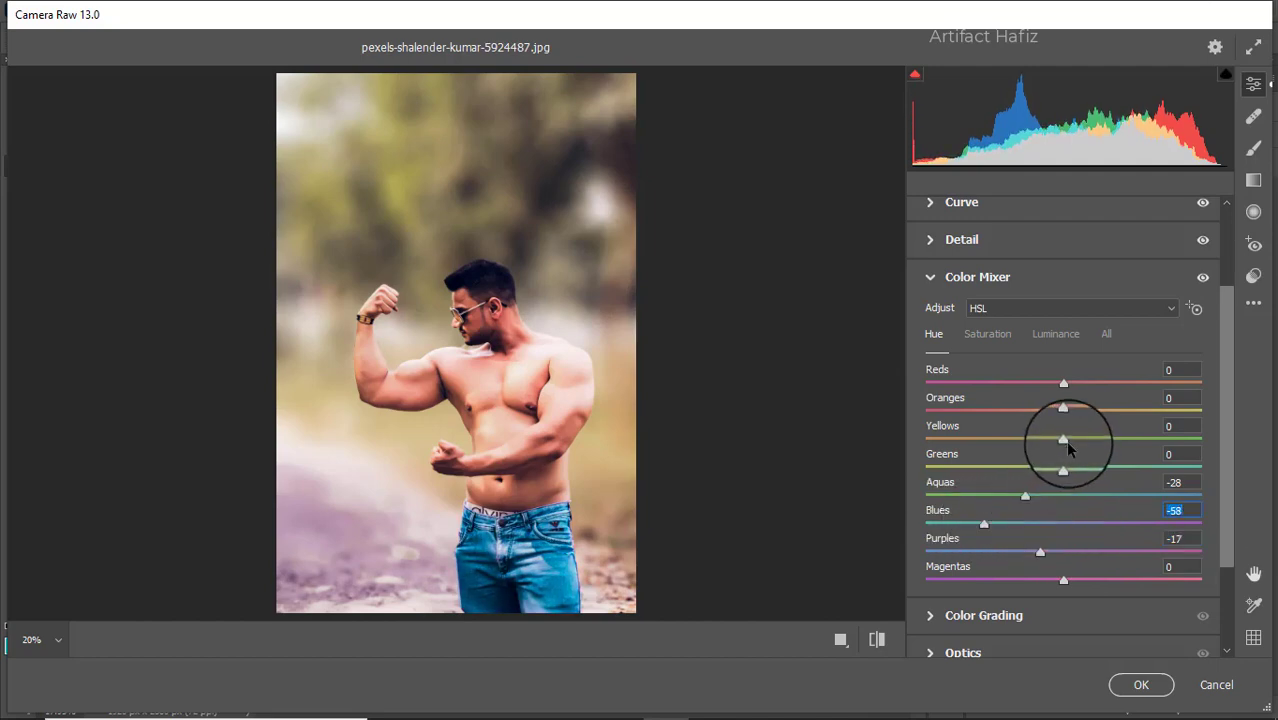
Step: Set the Greens hue to -100 and shift the Yellows hue about halfway toward green
drag(1064, 439, 1216, 450)
drag(1117, 457, 907, 466)
drag(1090, 442, 1197, 448)
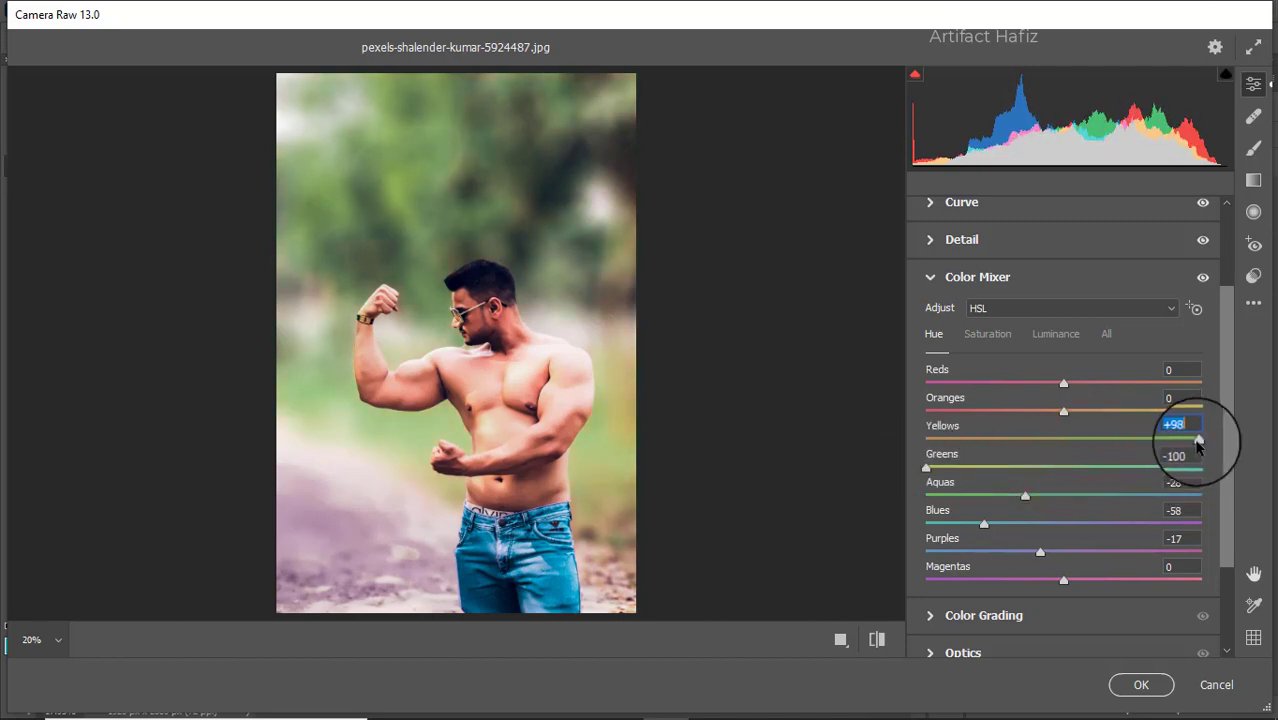
drag(1198, 446, 1154, 456)
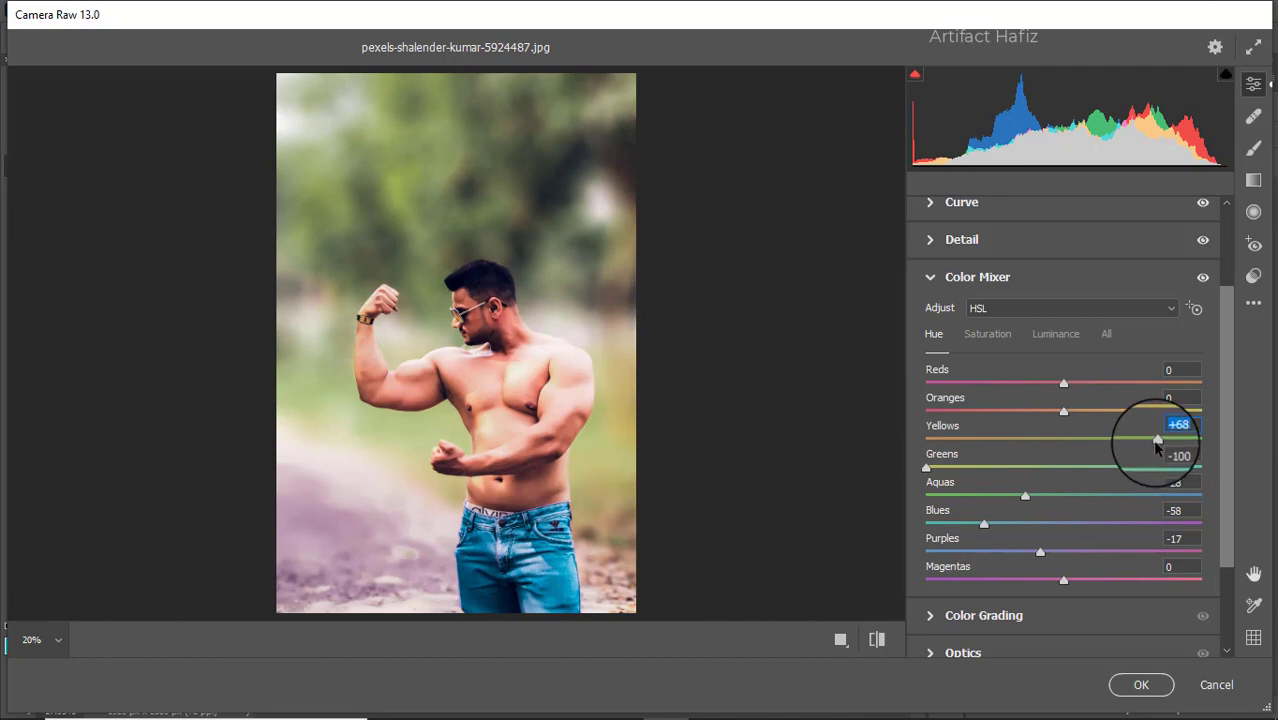
drag(1157, 442, 1136, 442)
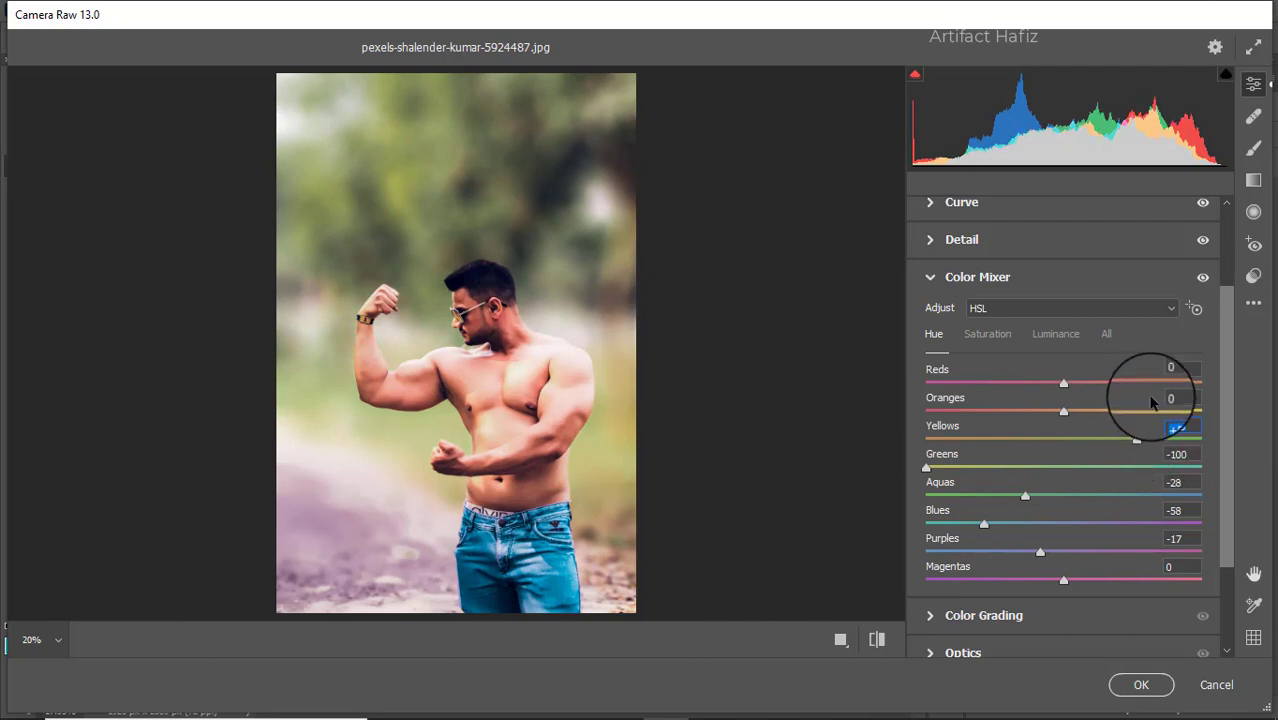
Step: Color grade the Shadows with hue 218 and saturation 11, and tint the Highlights blue with saturation 13
scroll(1130, 372, down, 3)
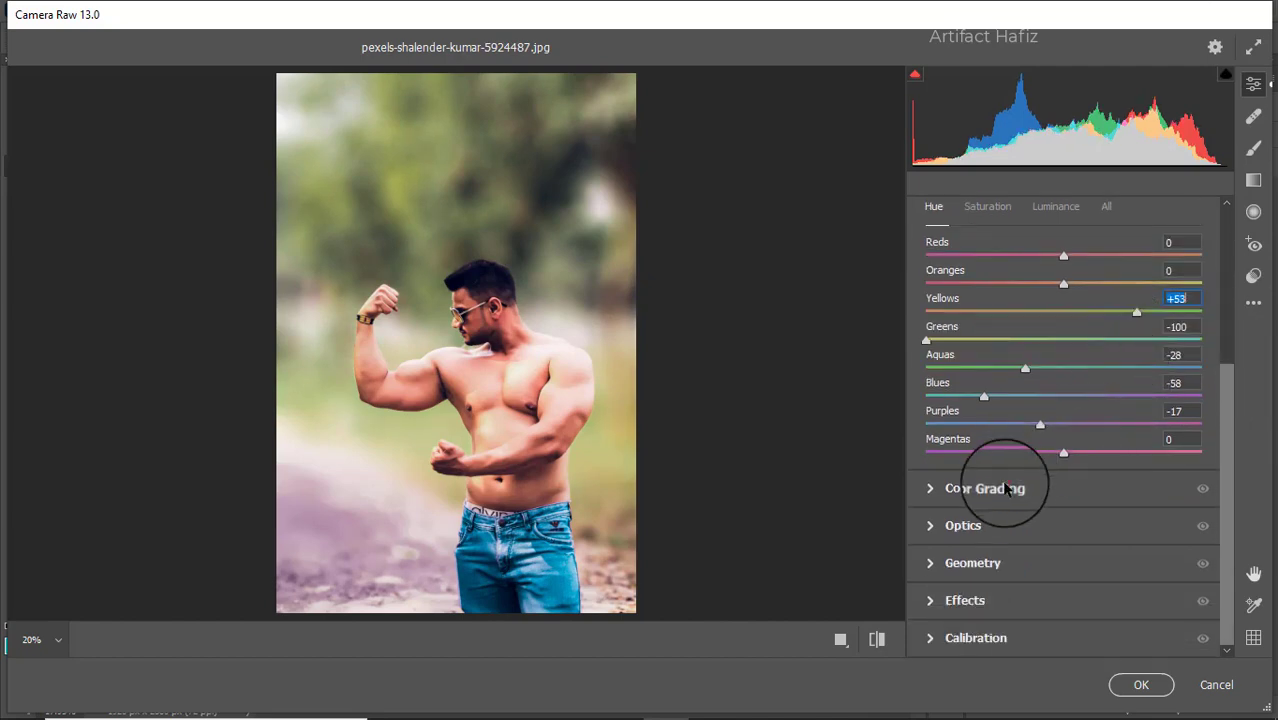
click(1004, 487)
drag(1003, 497, 951, 546)
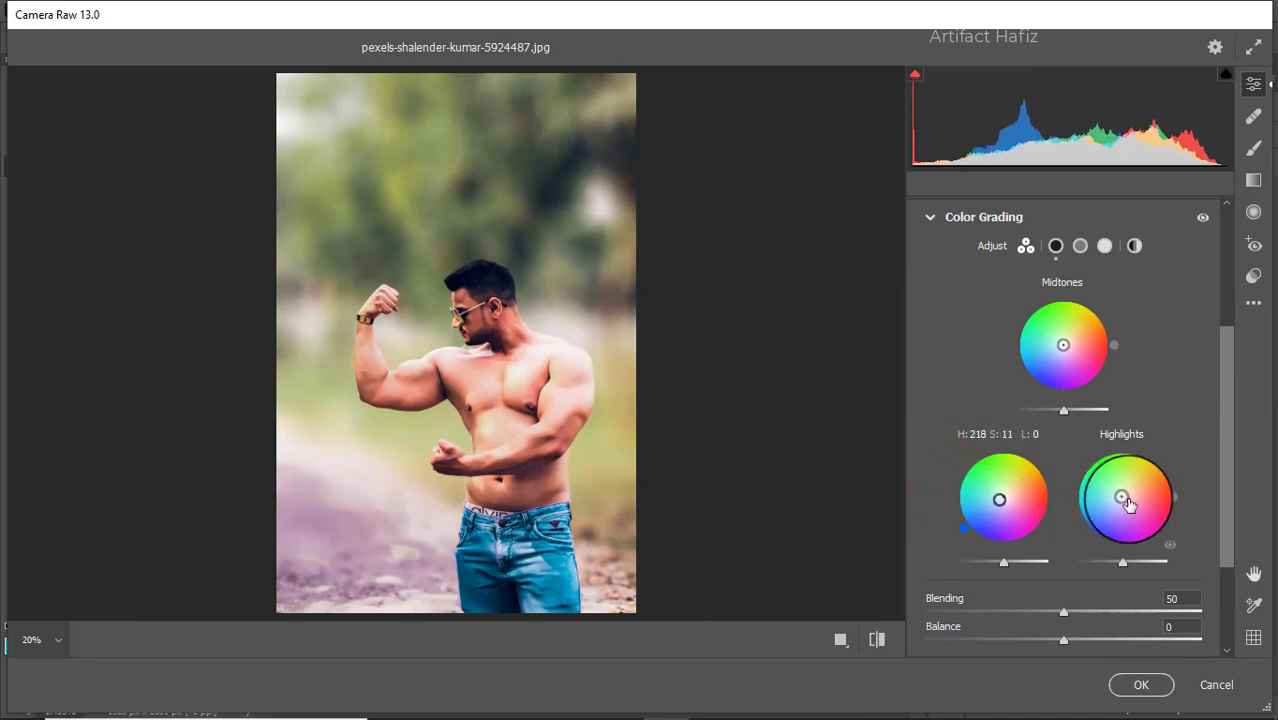
drag(1126, 495, 1205, 425)
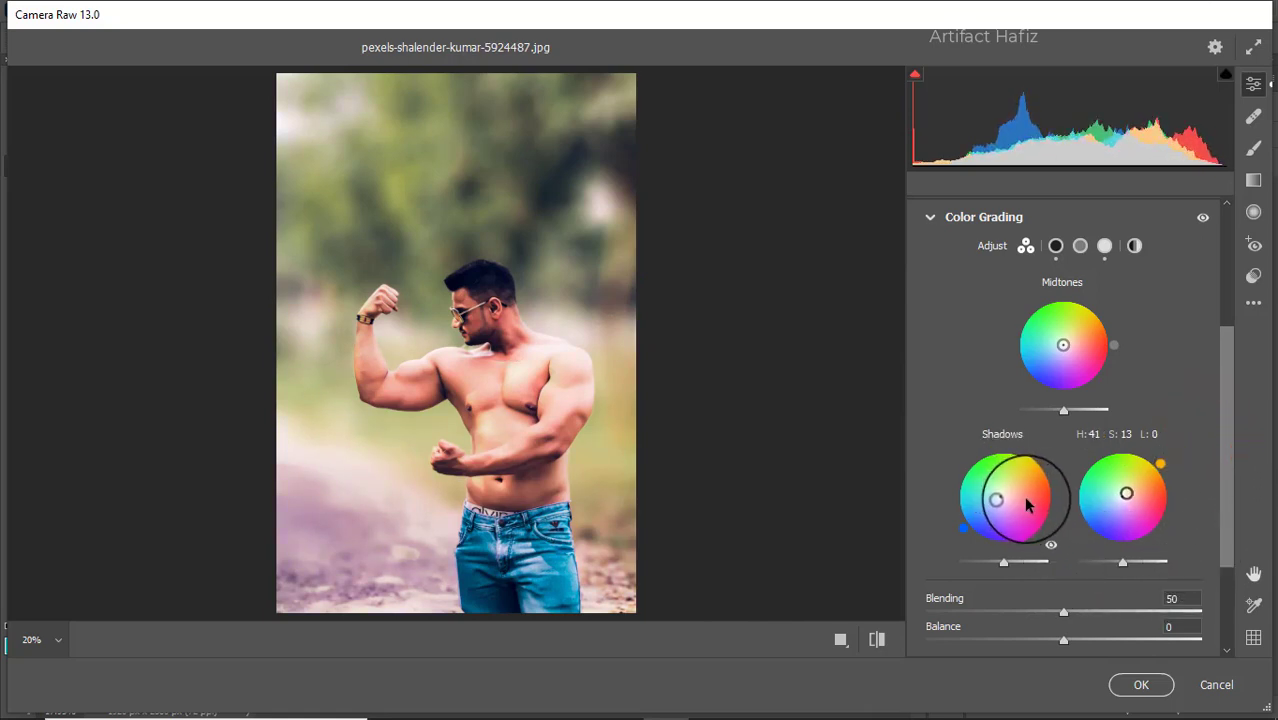
drag(1160, 469, 1078, 531)
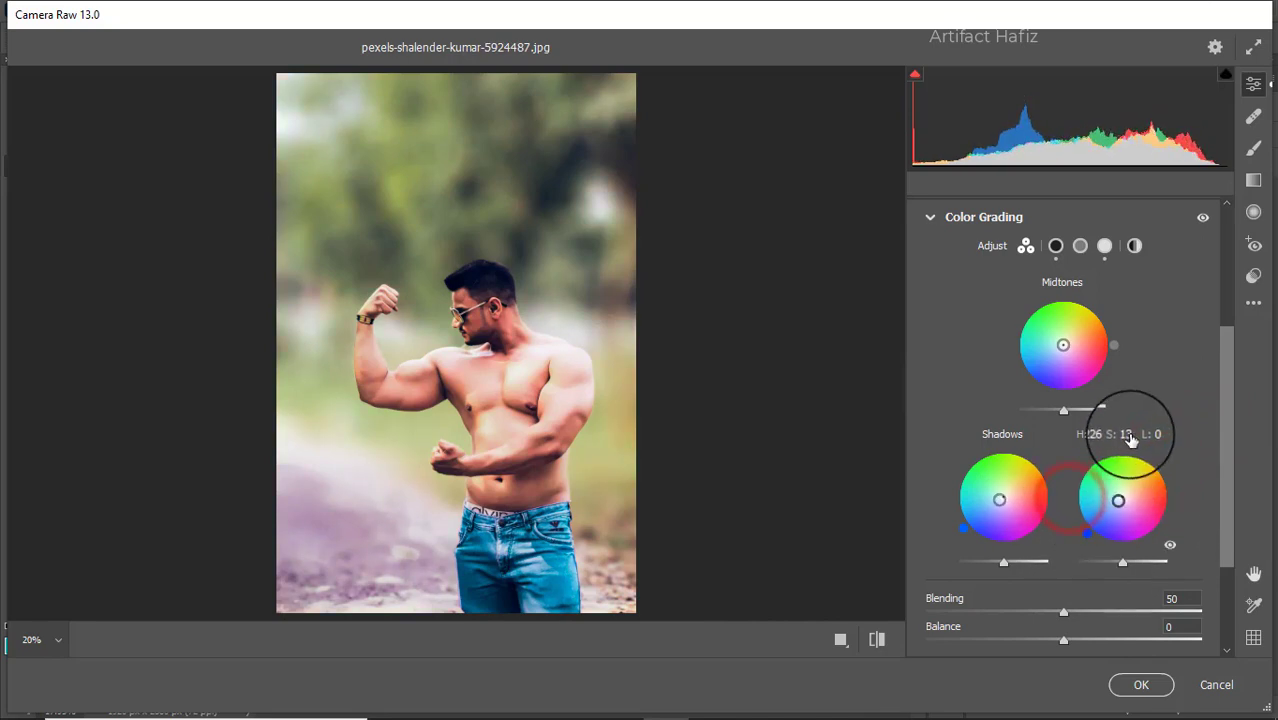
Step: Darken the photo's edges with a Vignetting effect of -16
scroll(1150, 460, down, 3)
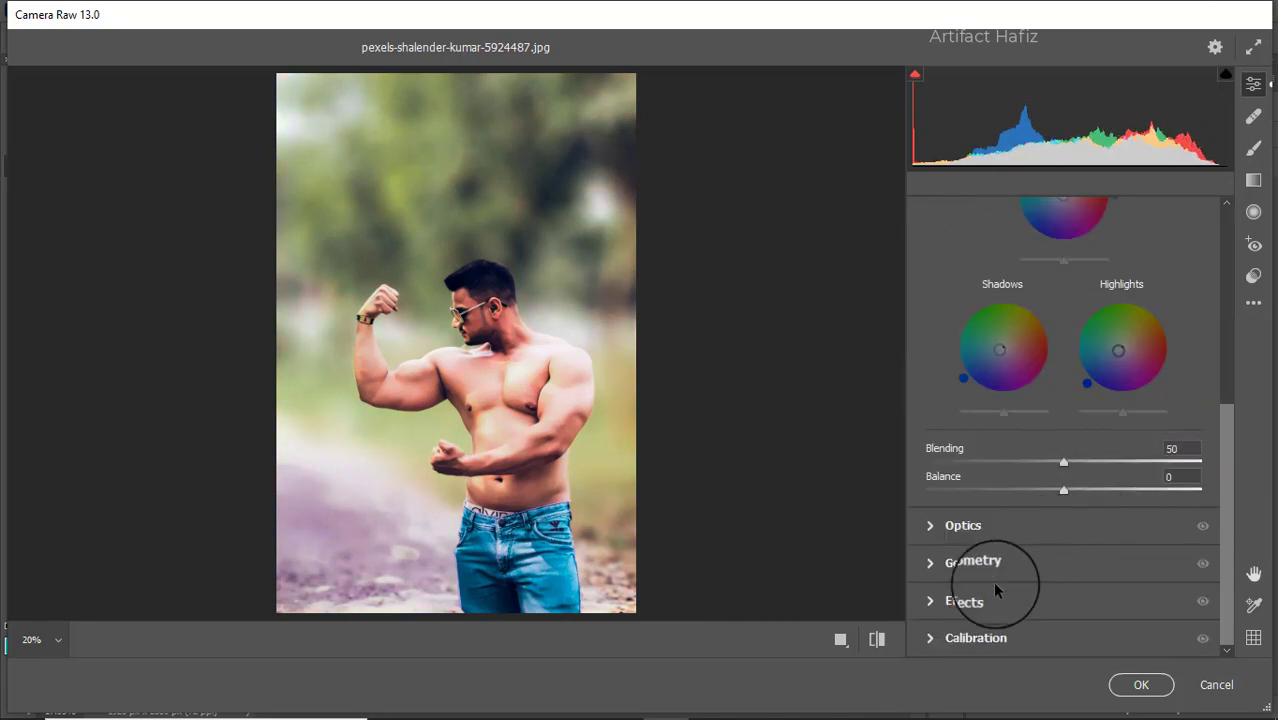
click(991, 602)
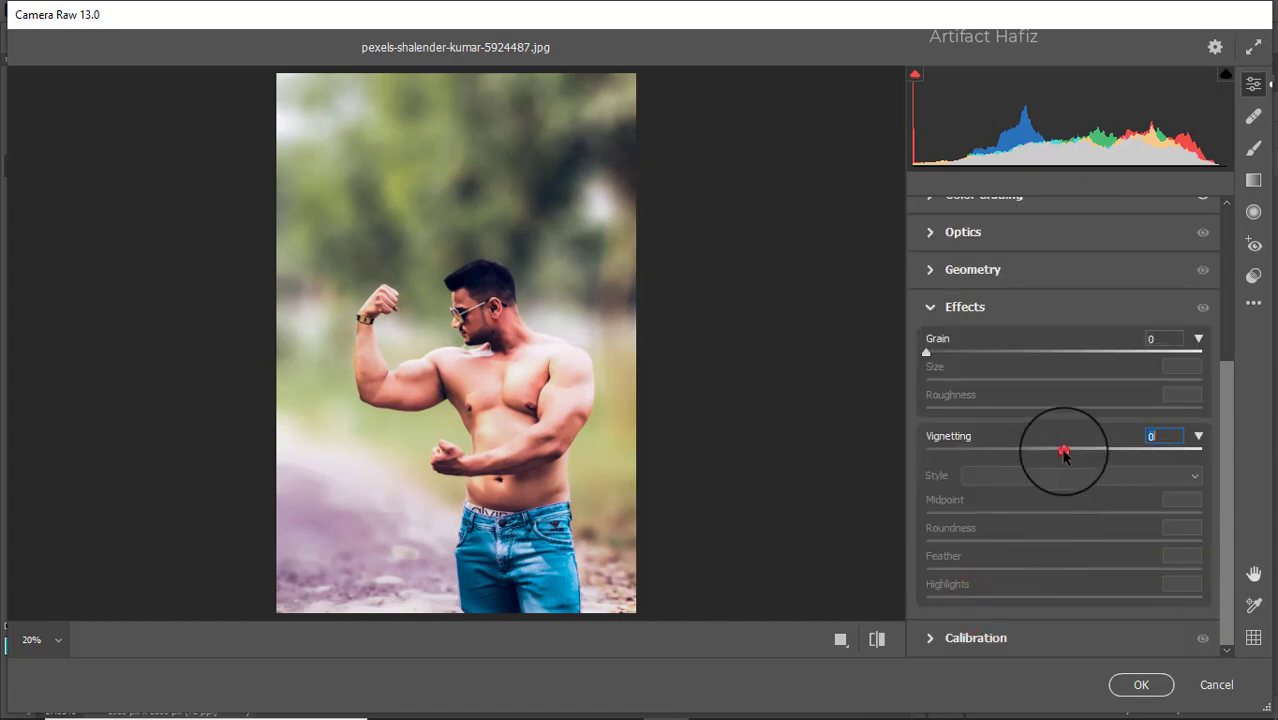
drag(1064, 453, 1038, 453)
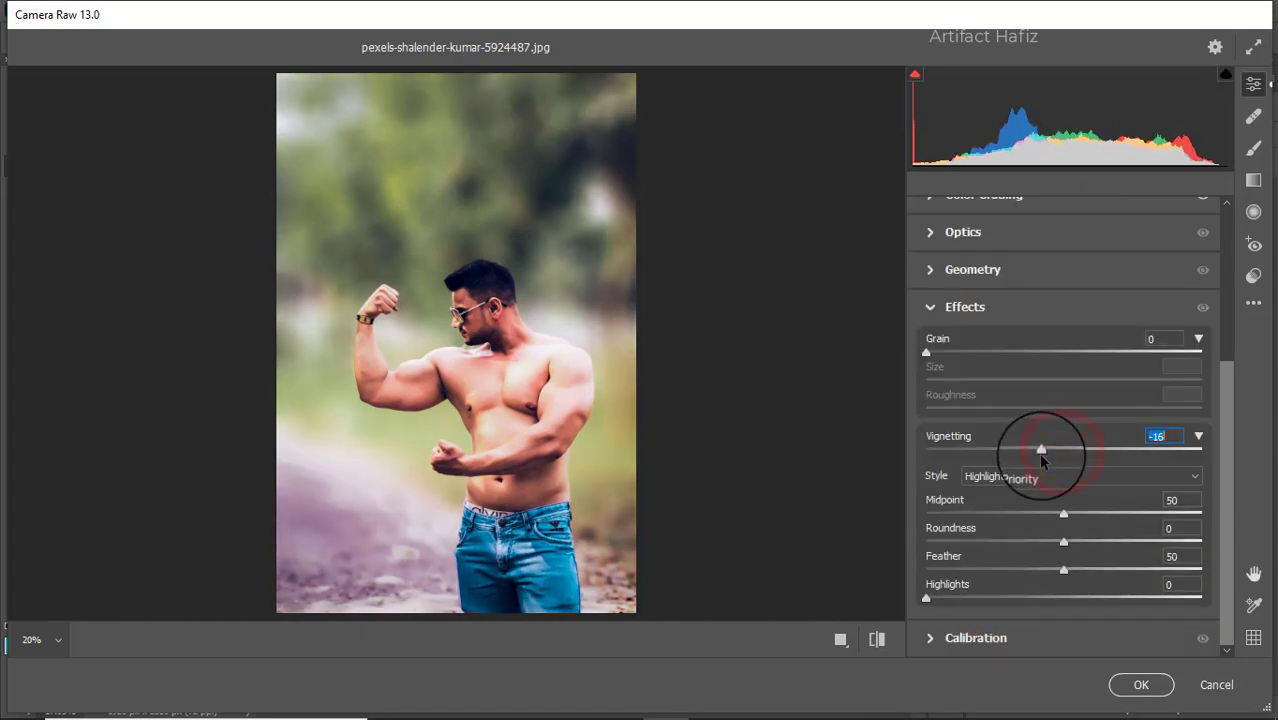
Step: Calibrate the primary saturations to Green +33, Red -10 and Blue -10
click(975, 637)
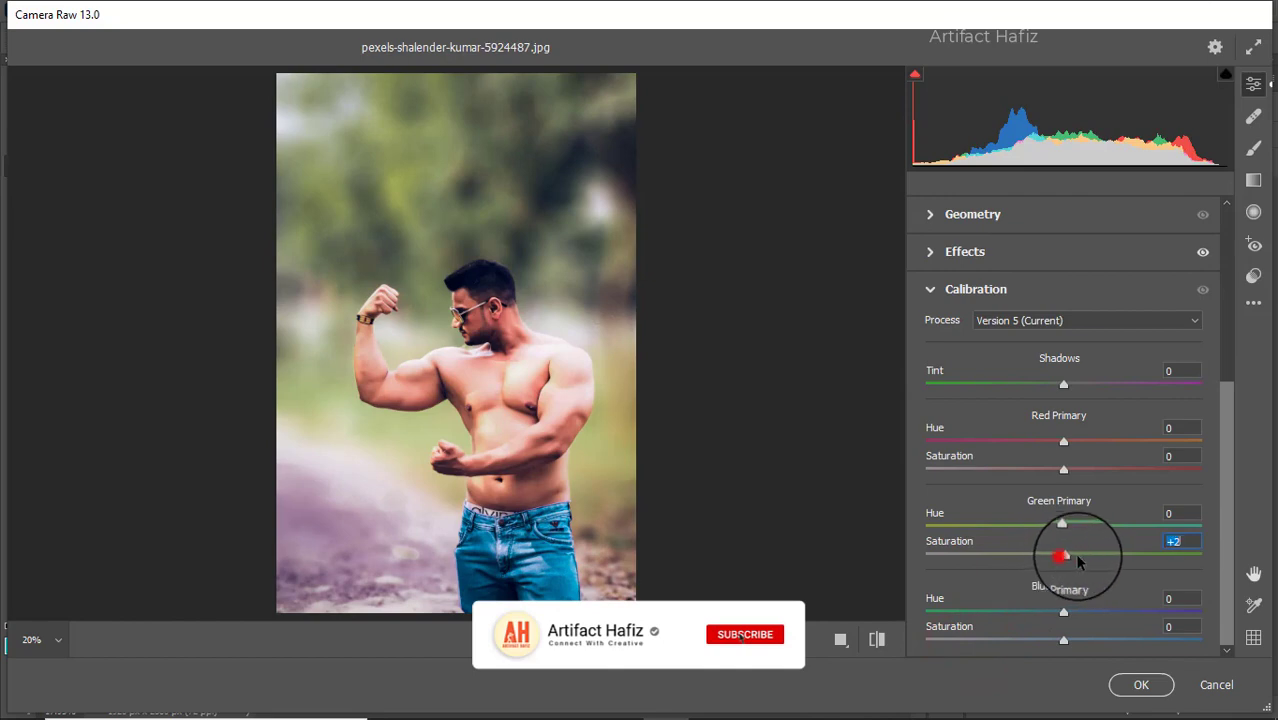
drag(1078, 560, 1109, 555)
drag(1063, 469, 1049, 469)
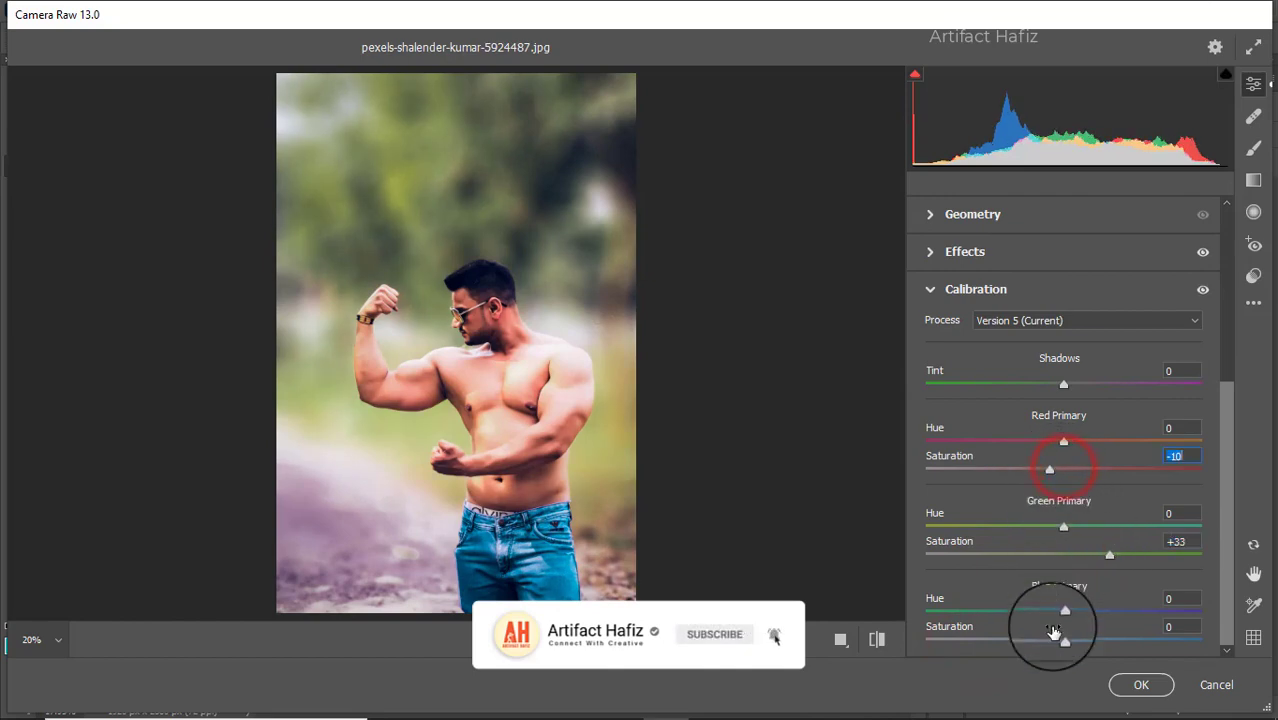
drag(1064, 639, 1048, 645)
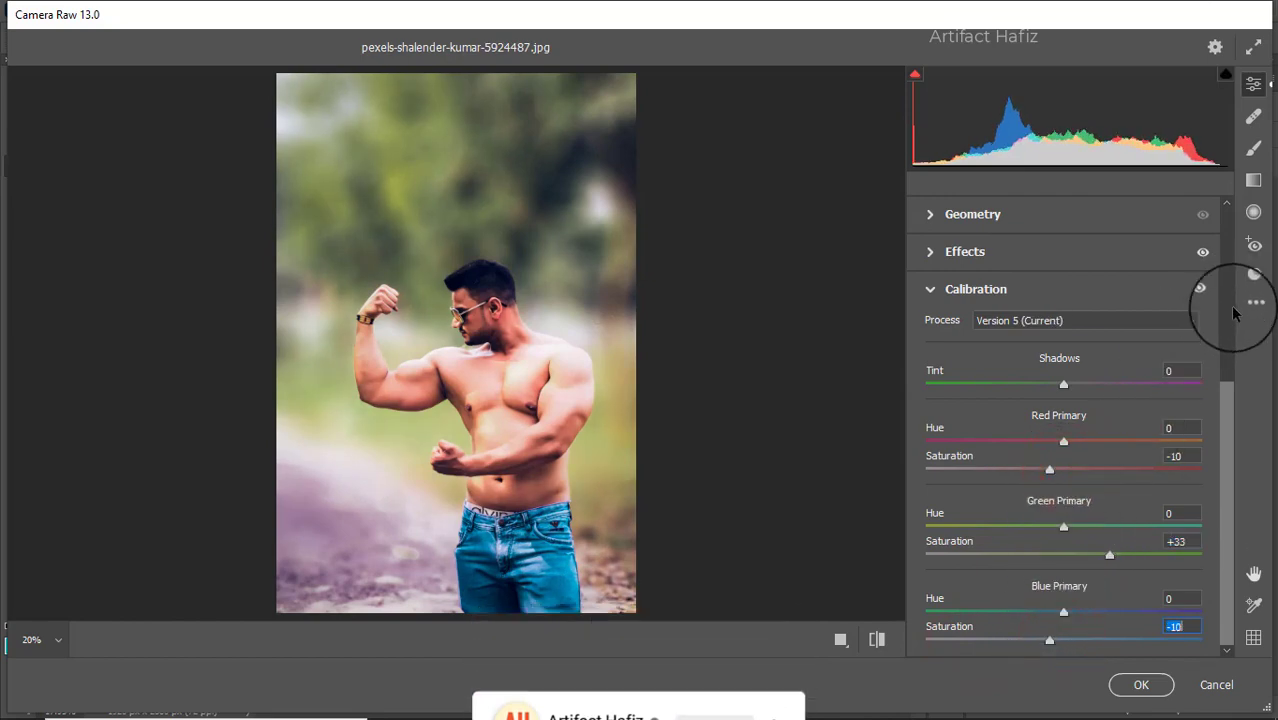
Step: Set the Basic adjustments to Vibrance +12, Exposure -0.50 and Highlights -45
drag(1227, 400, 1247, 206)
click(1030, 295)
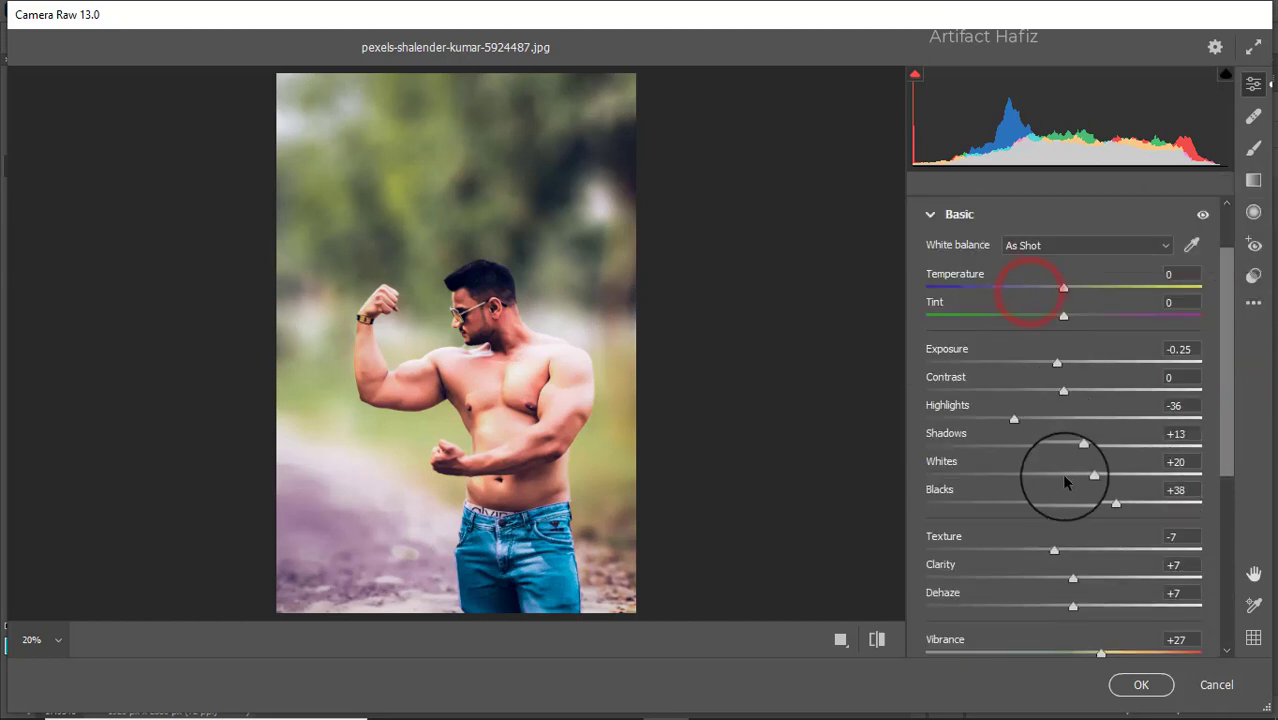
scroll(1061, 476, down, 3)
click(1099, 518)
mouse_move(1095, 522)
mouse_down()
mouse_move(1012, 532)
mouse_move(1082, 520)
mouse_up()
scroll(1083, 395, up, 3)
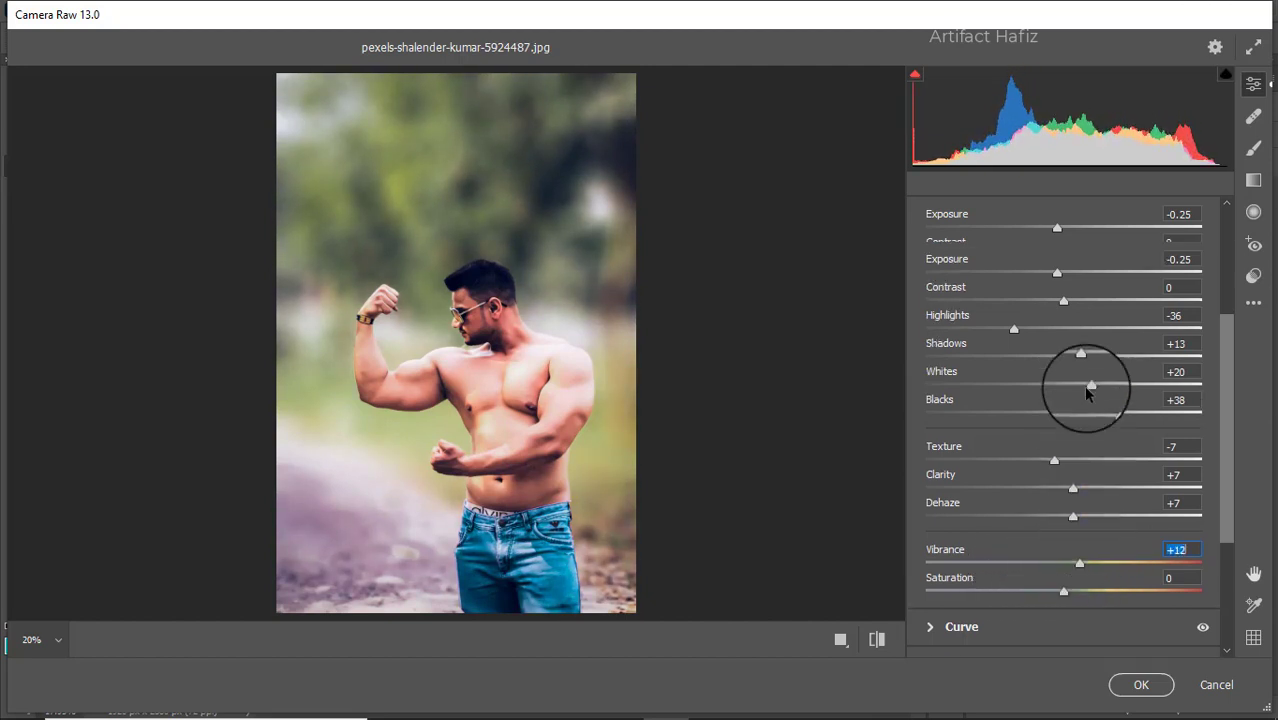
mouse_move(1060, 368)
mouse_down()
mouse_move(1033, 362)
mouse_move(1038, 378)
mouse_move(1046, 366)
mouse_up()
mouse_move(1014, 420)
mouse_down()
mouse_move(1028, 426)
mouse_move(1003, 427)
mouse_up()
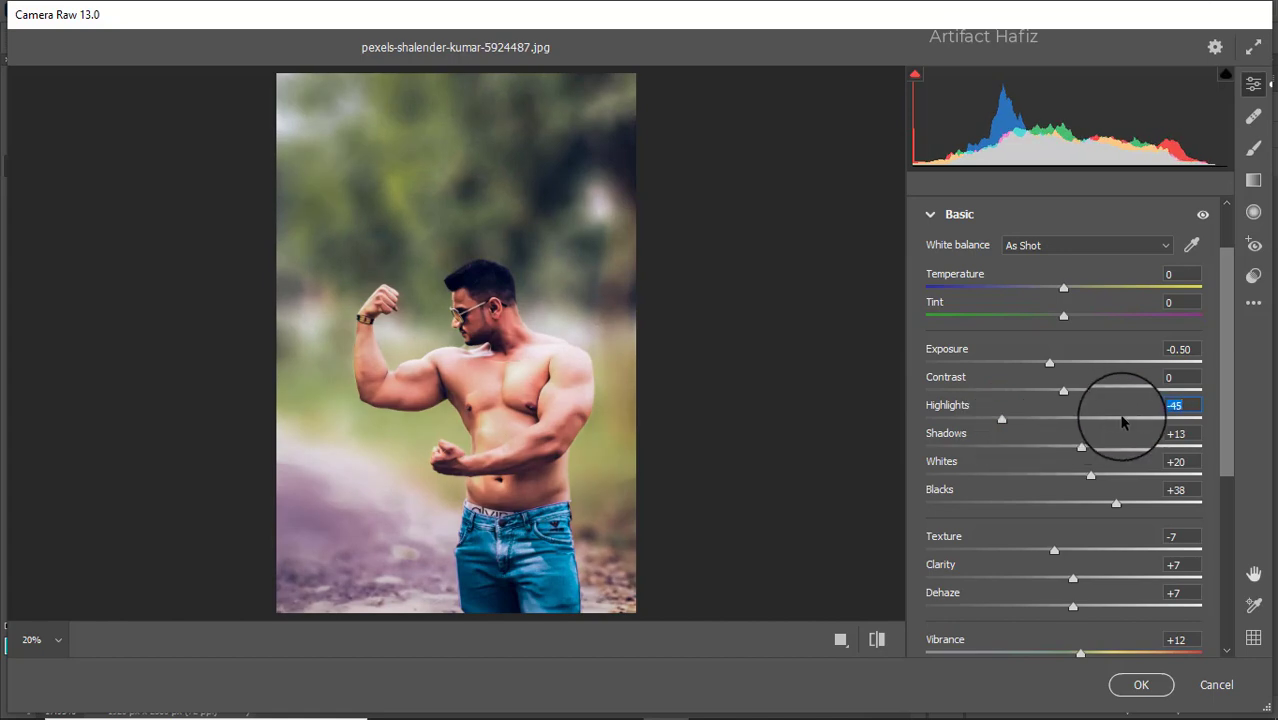
Step: Set the Color Mixer saturation of the Oranges to -40 and apply the Camera Raw filter
scroll(1008, 472, down, 5)
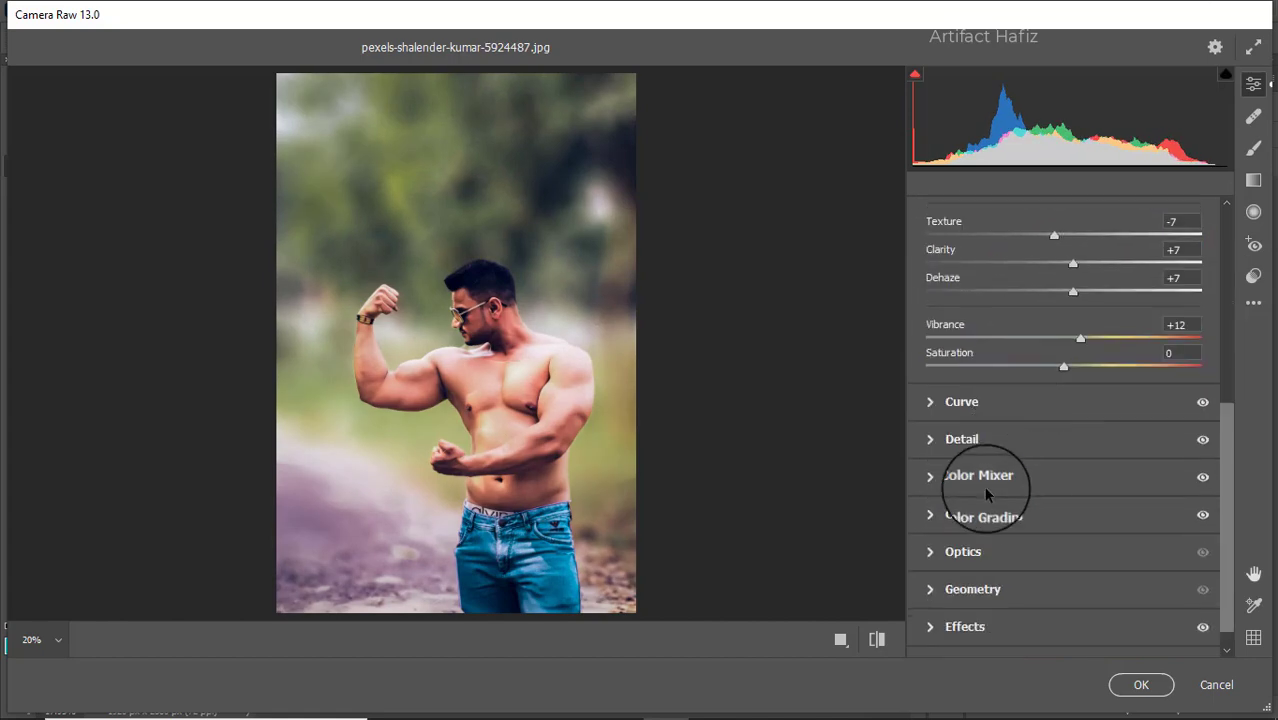
click(987, 478)
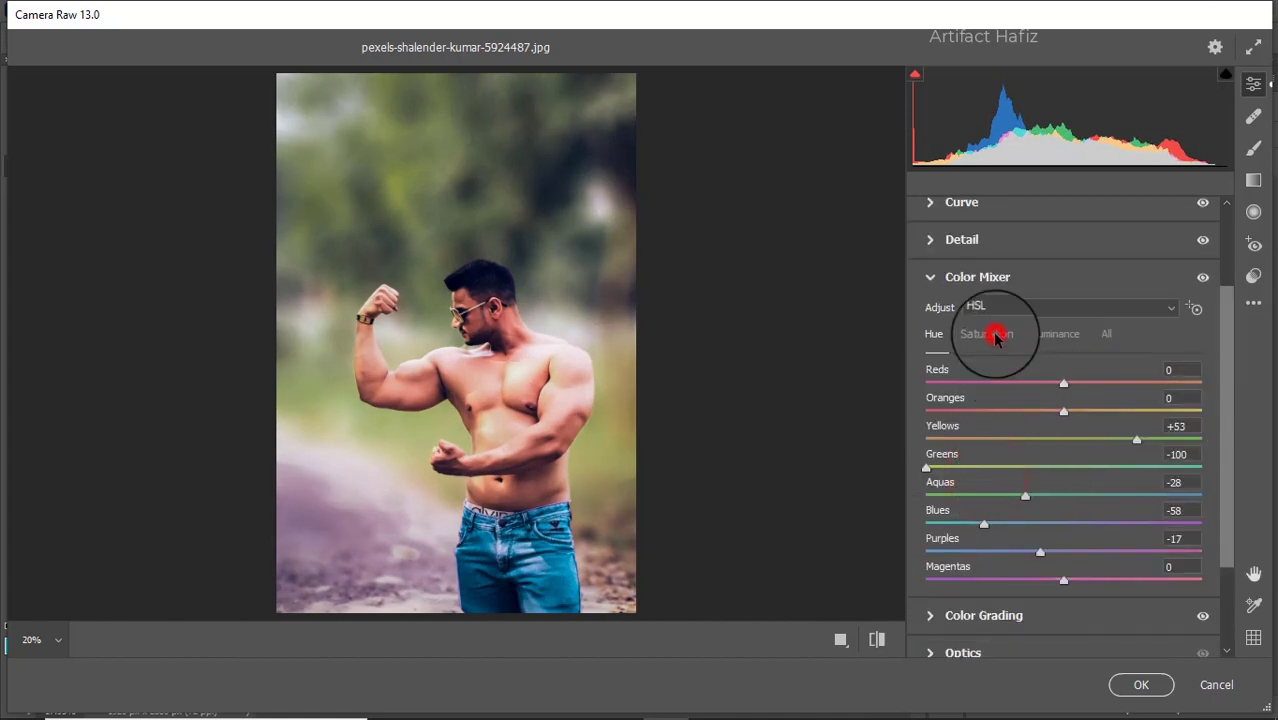
click(989, 334)
drag(1032, 413, 988, 418)
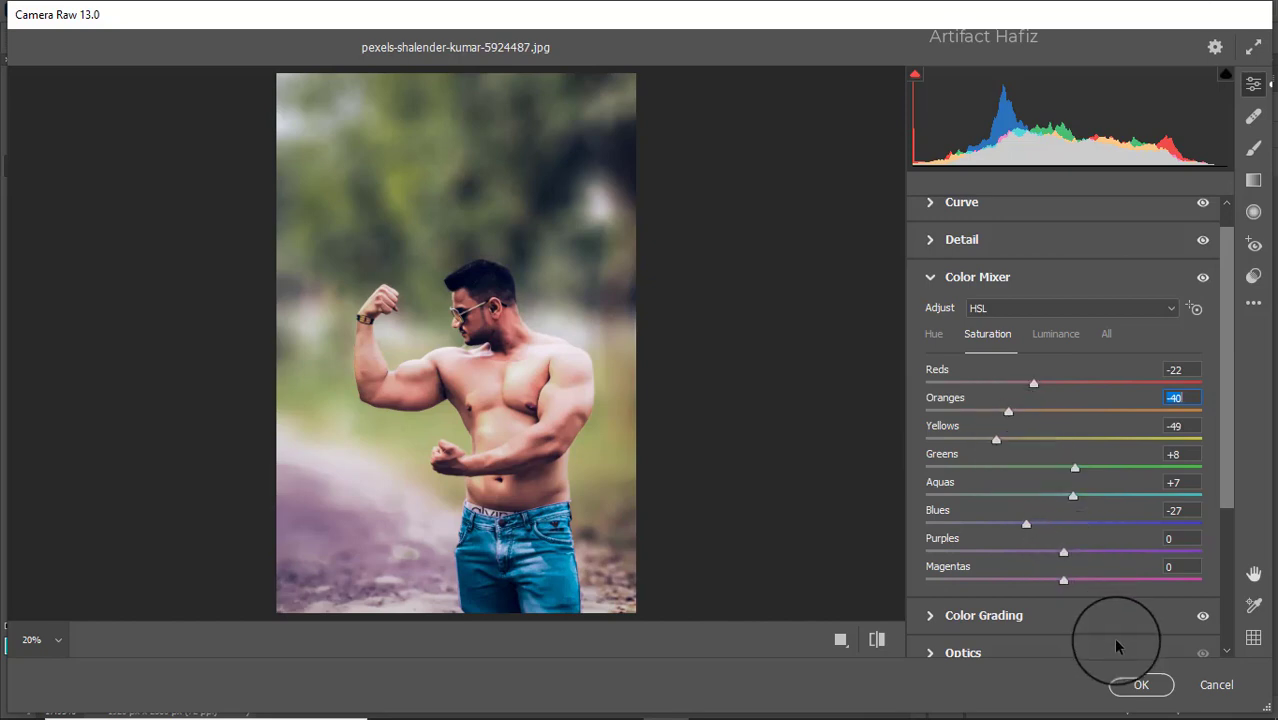
click(1126, 690)
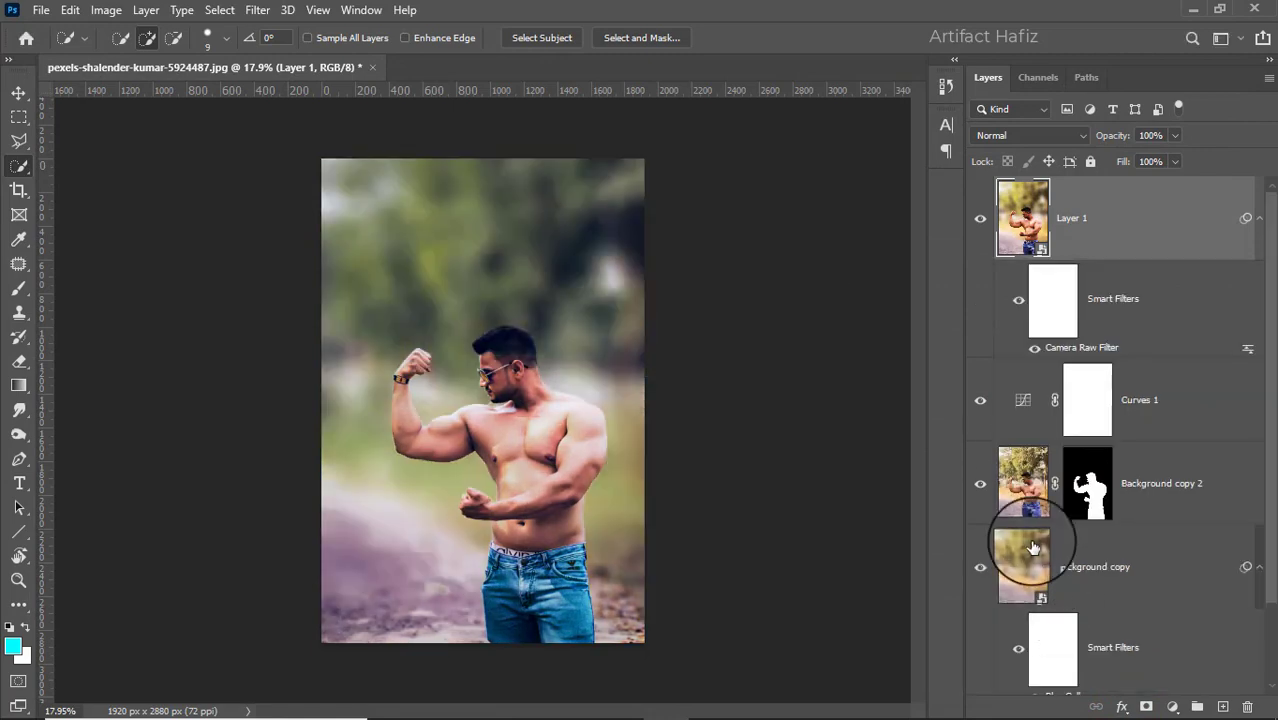
Step: Compare the original photo with the edited result by showing only the Background layer and restoring all layers
scroll(1033, 457, down, 3)
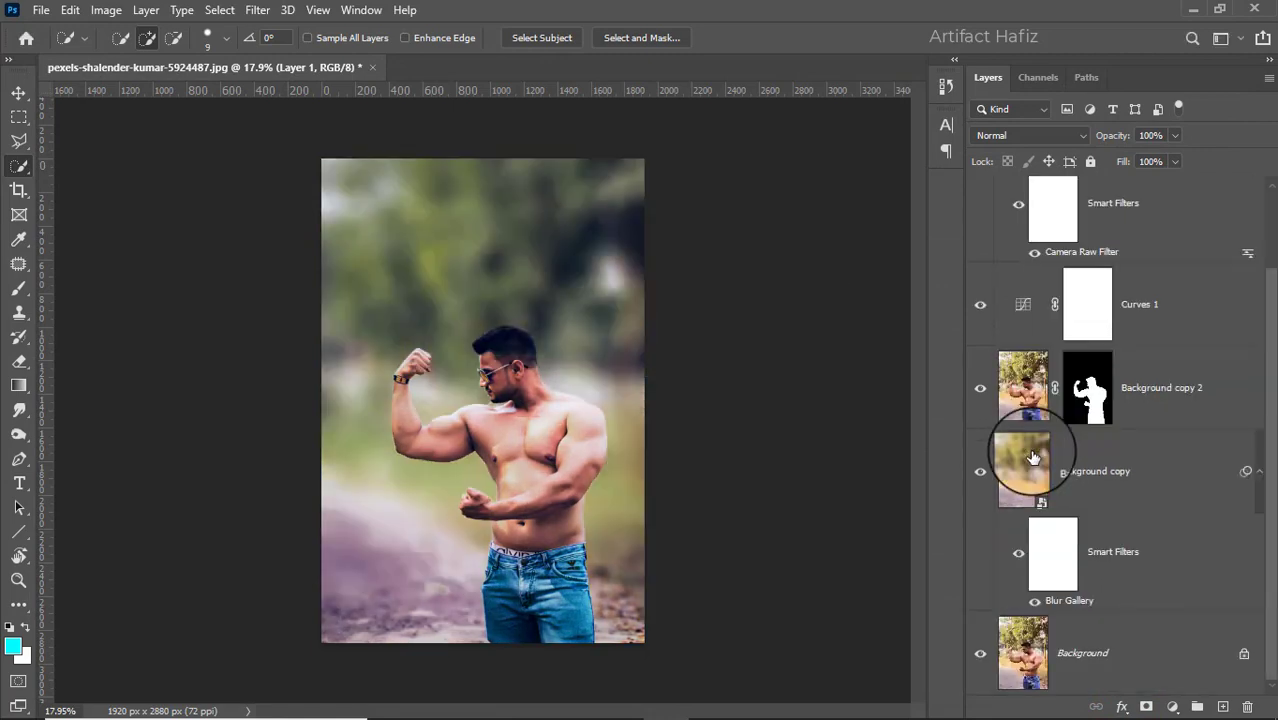
alt+click(981, 653)
alt+click(981, 655)
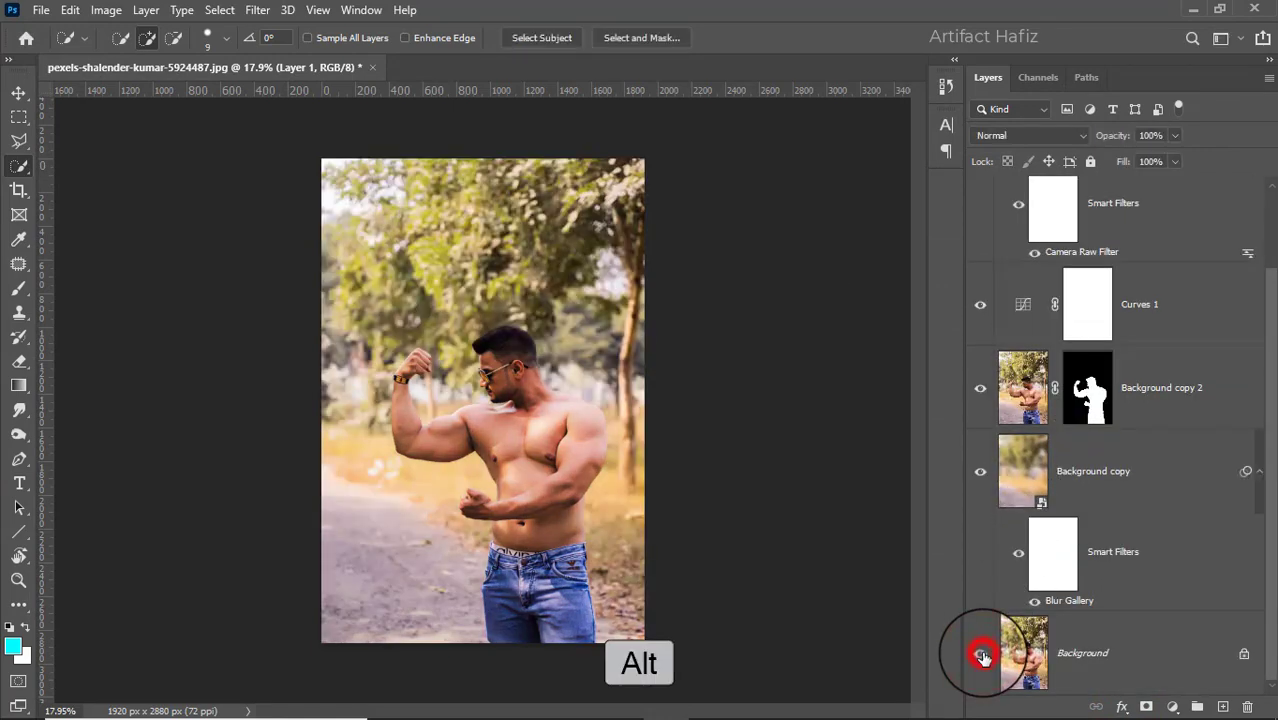
alt+click(983, 655)
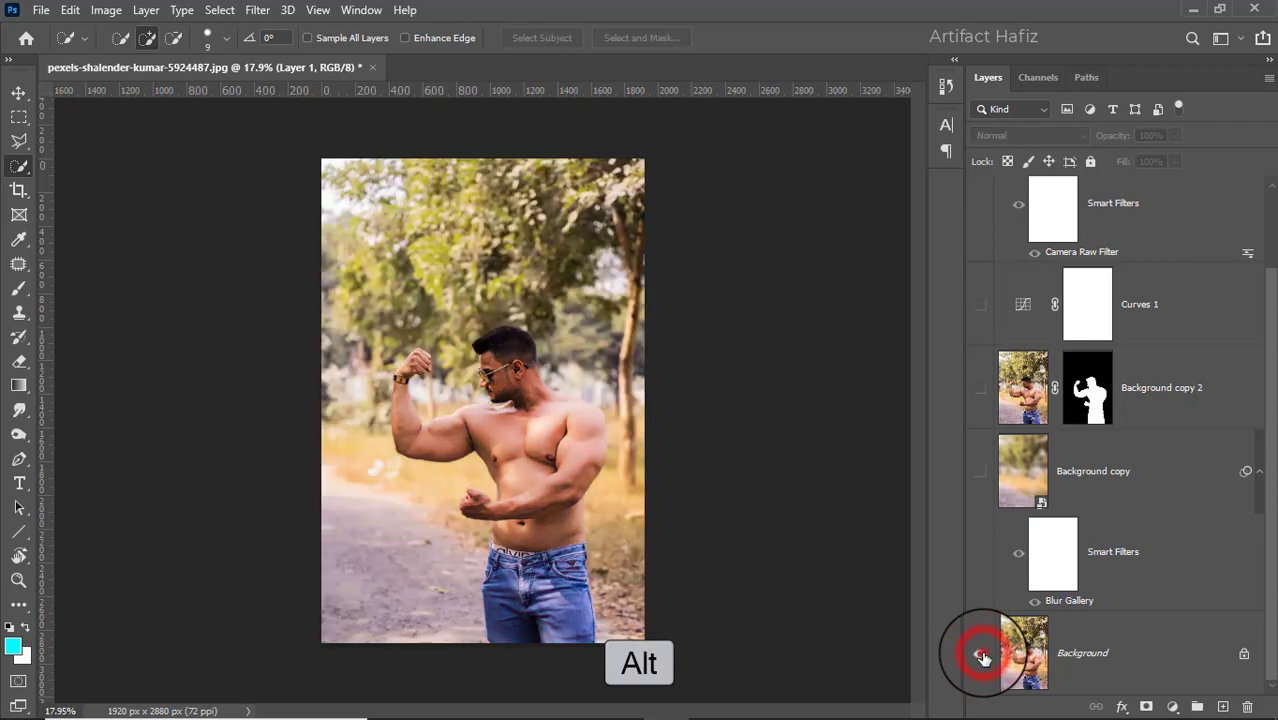
alt+click(983, 656)
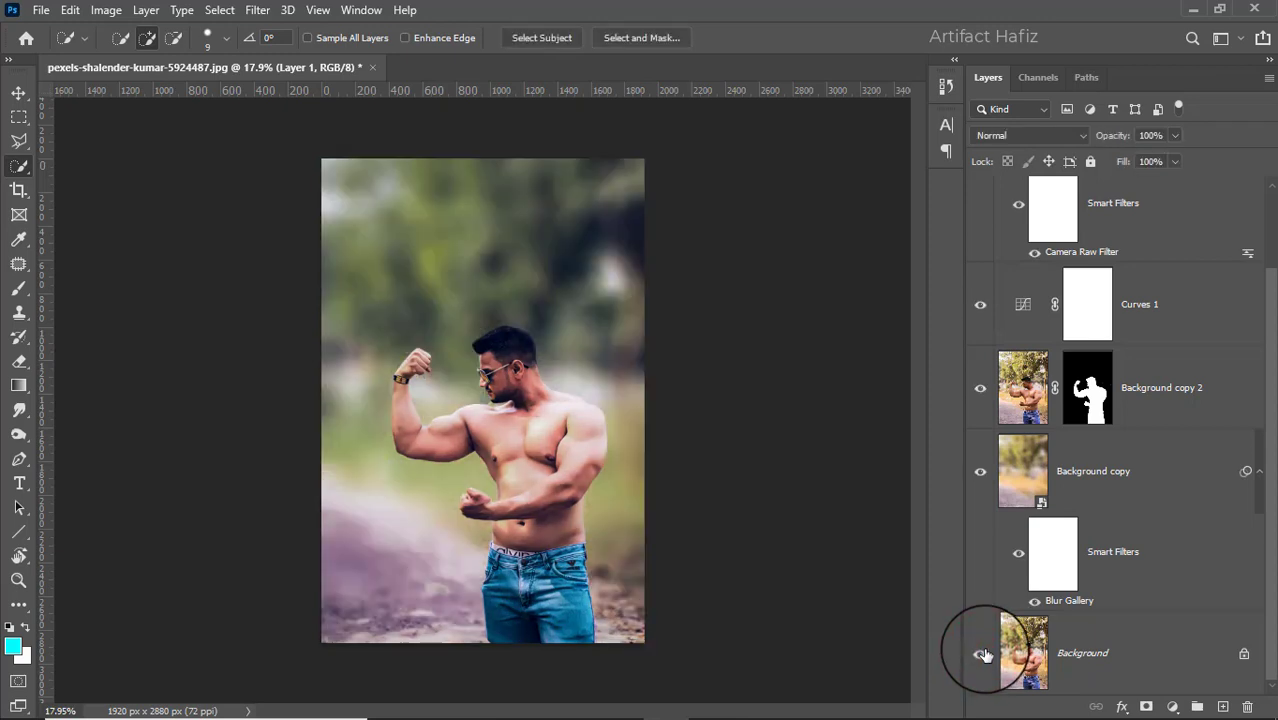
click(893, 700)
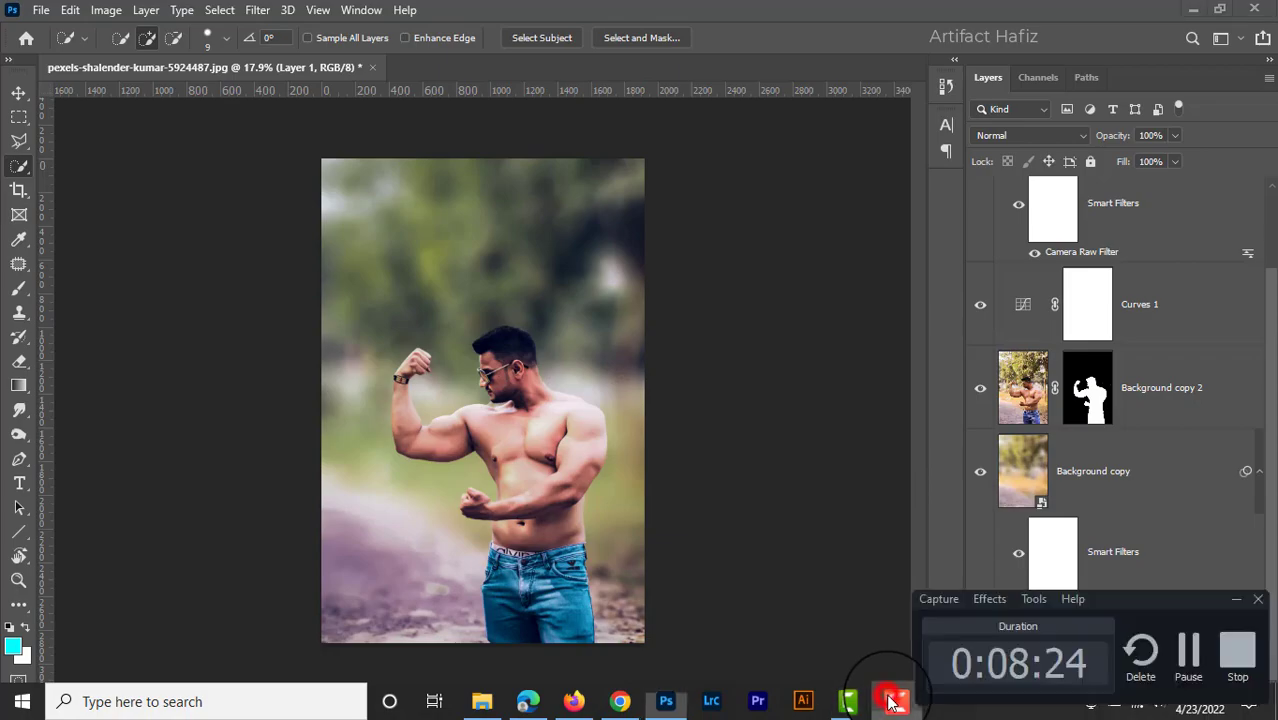
click(1237, 652)
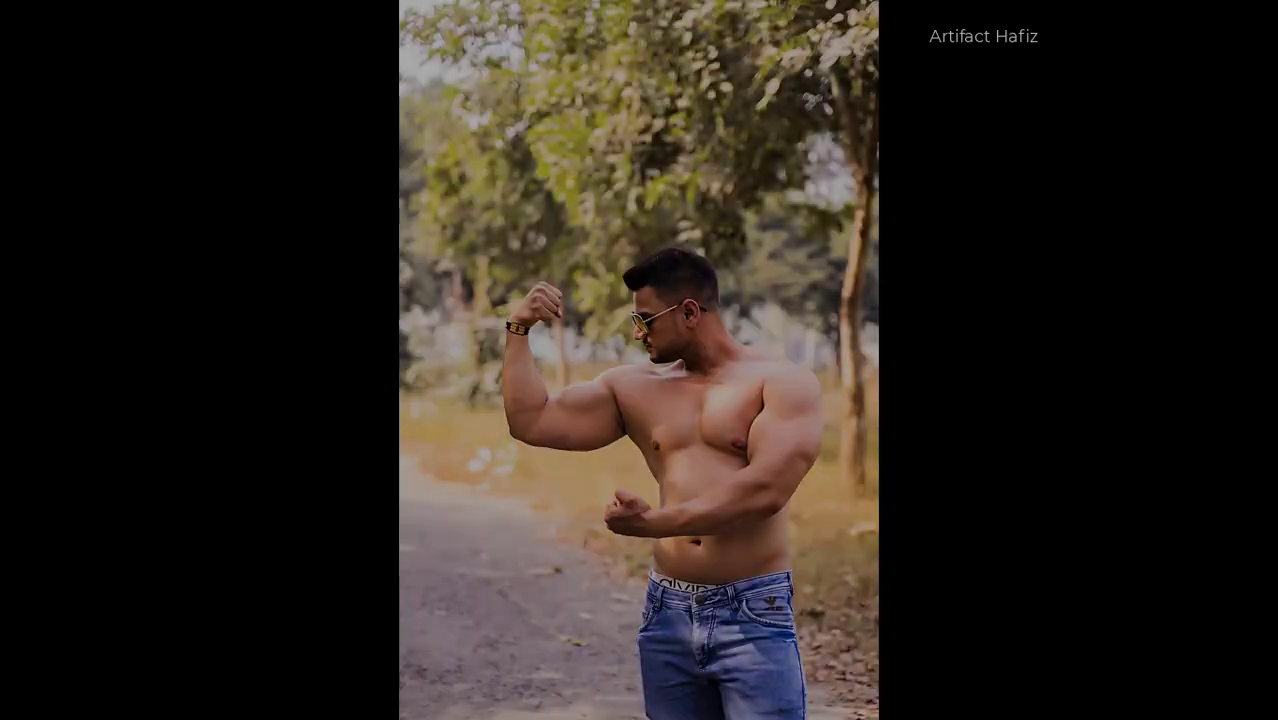